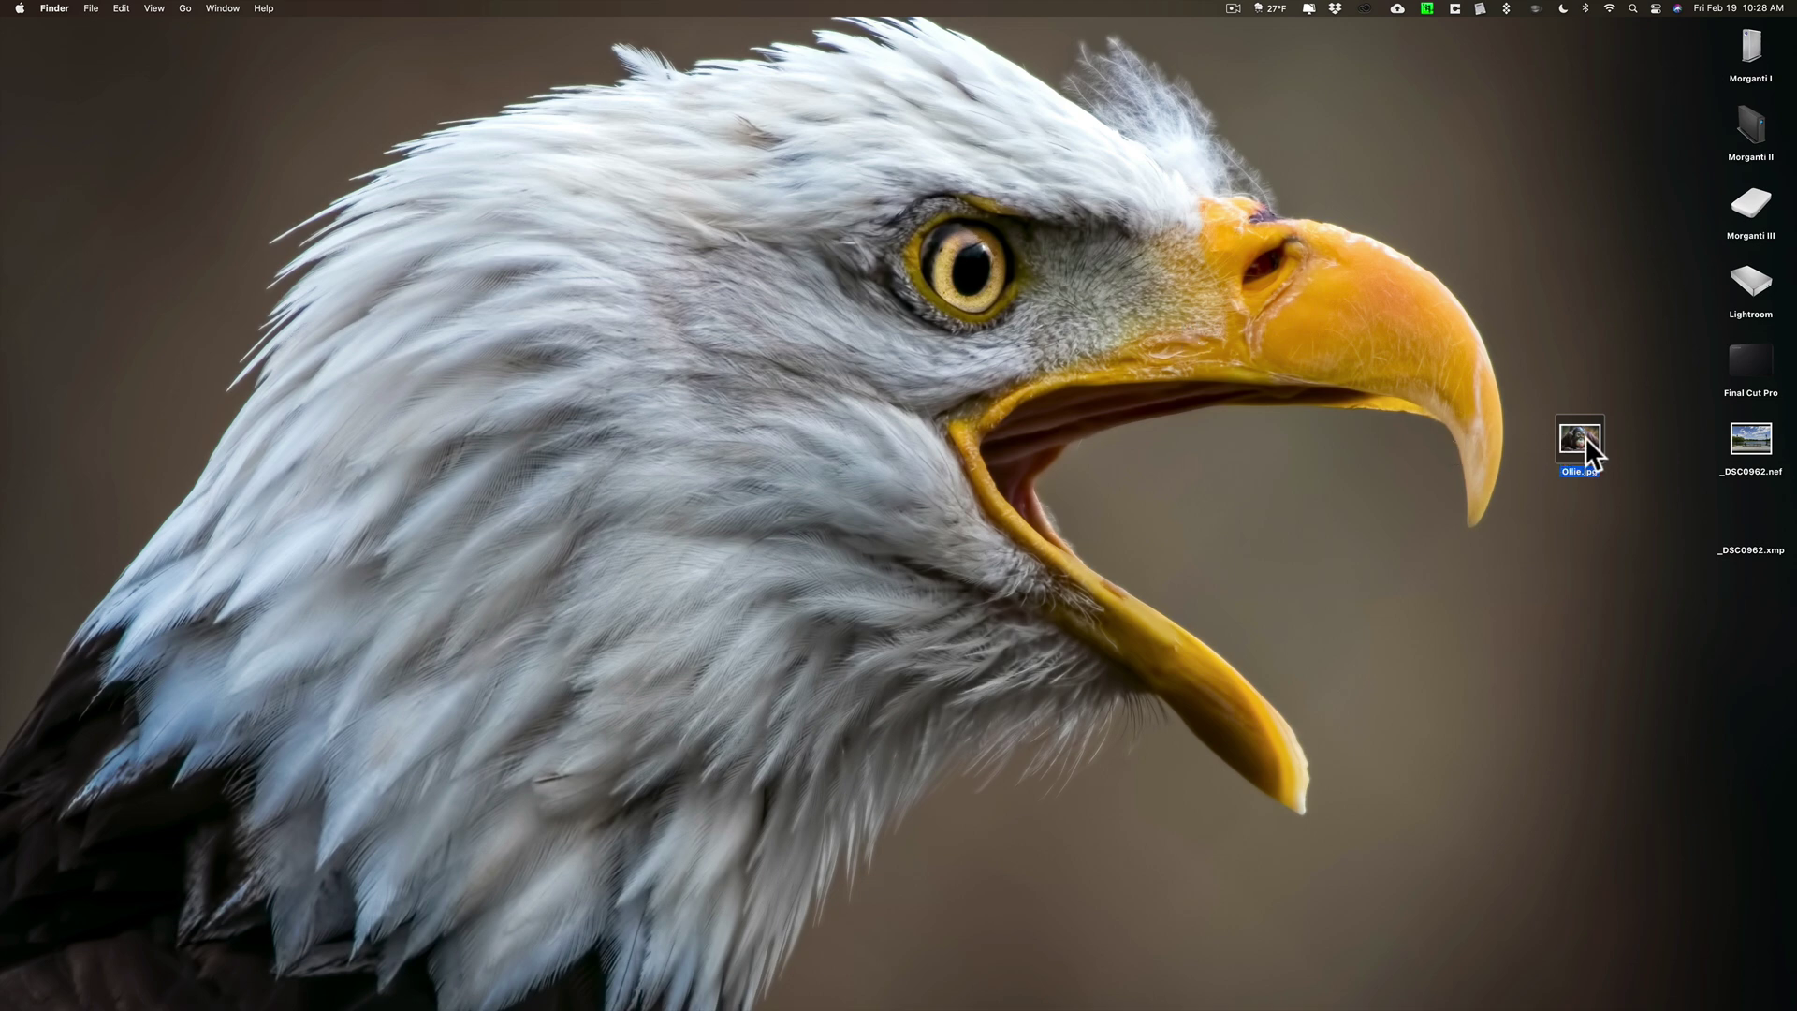
Open and close Ollie.jpg, then load _DSC0962.nef into Camera Raw 13.1.
left_click_drag(1583, 441, 1206, 994)
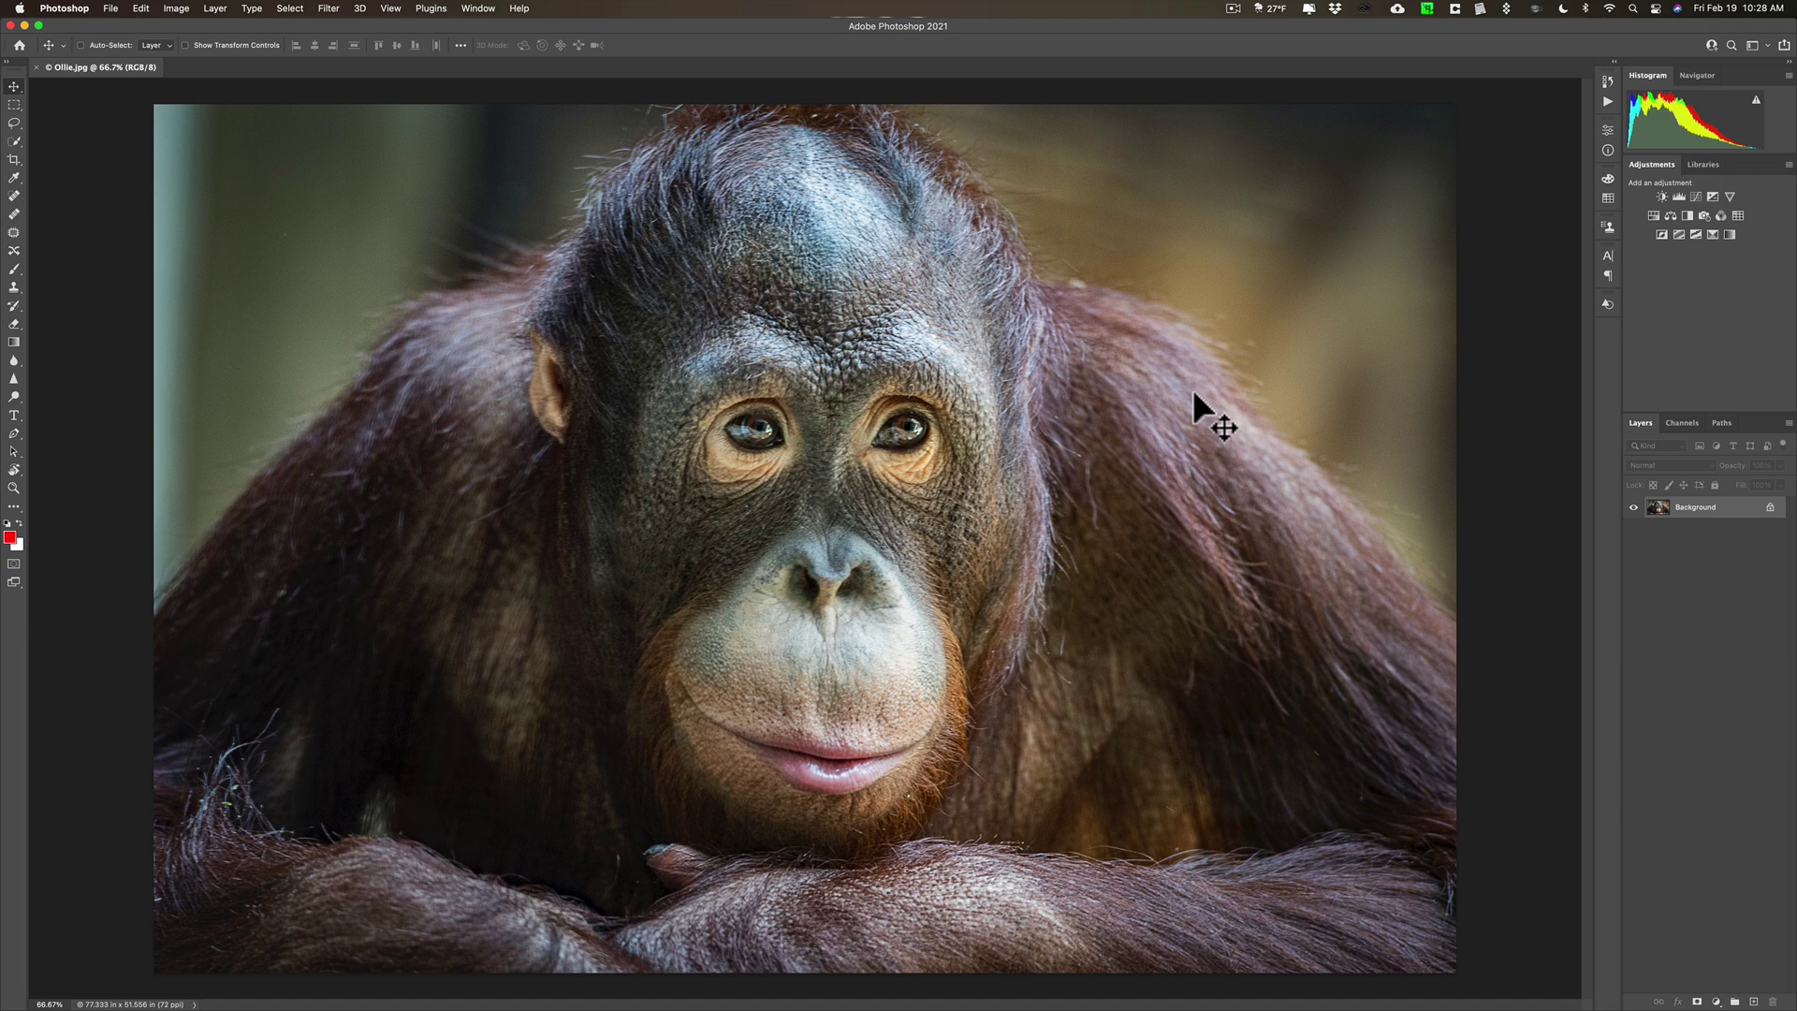
left_click(34, 64)
left_click(11, 25)
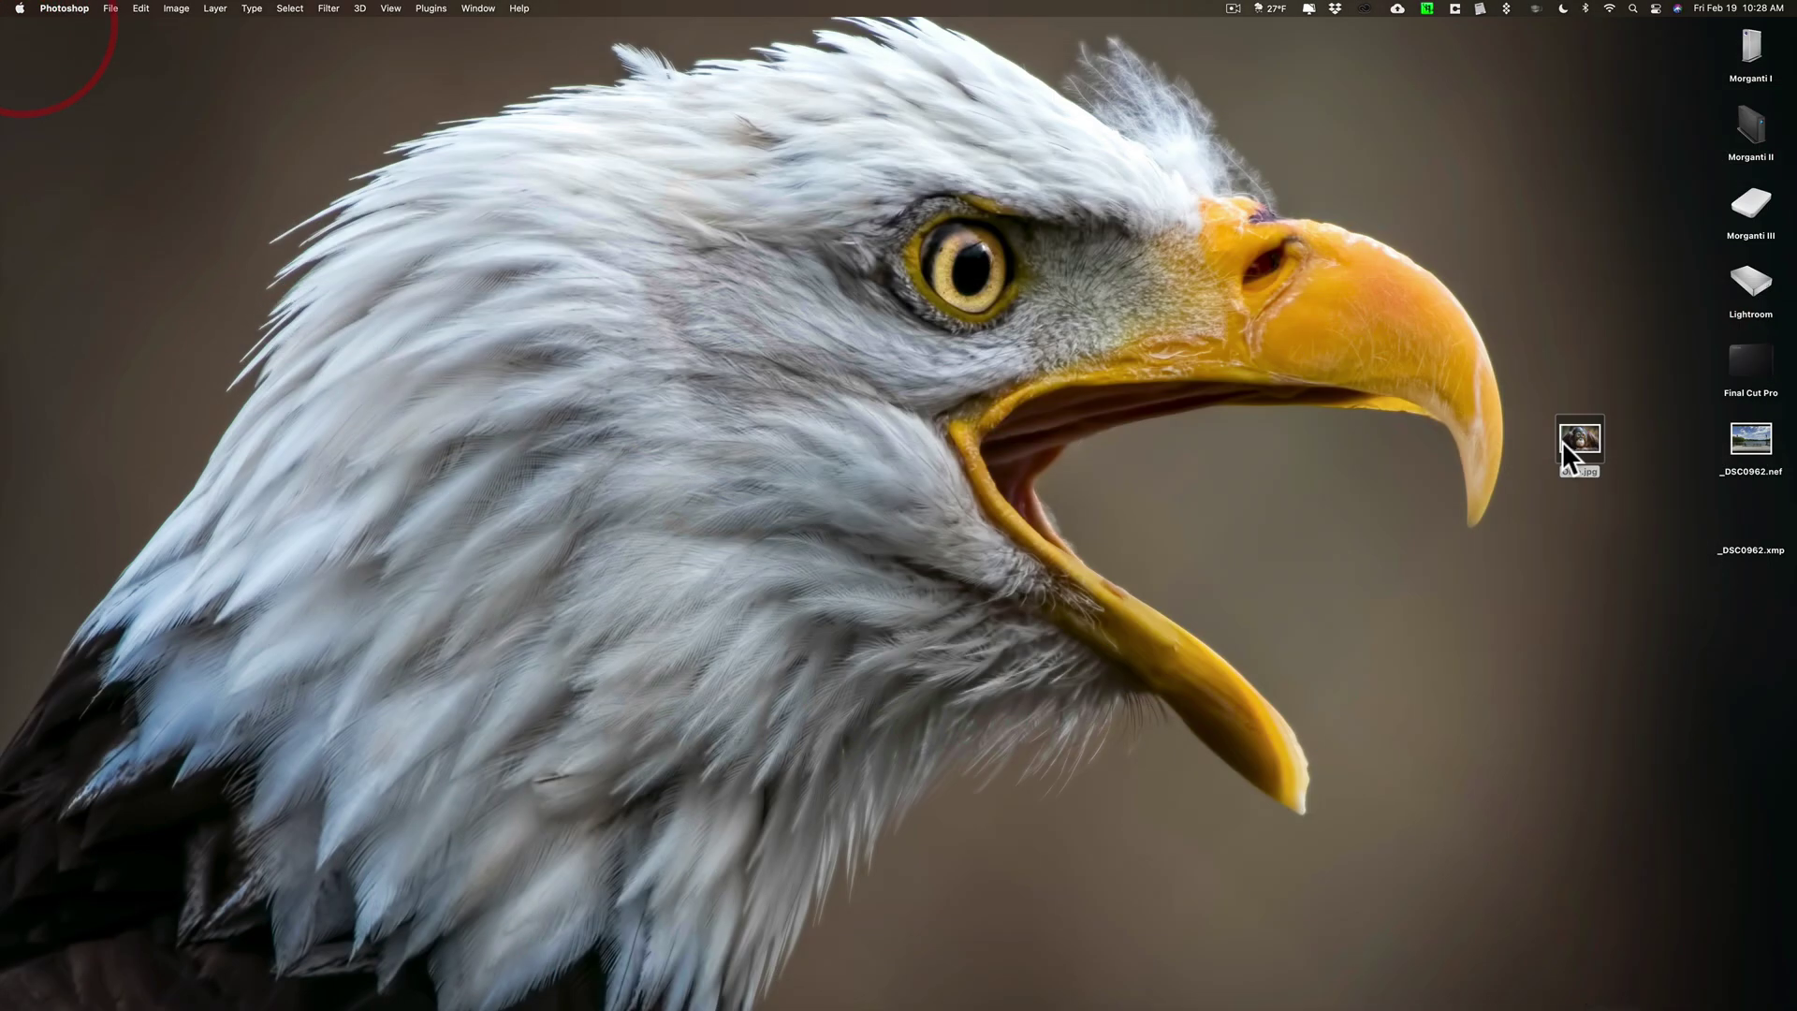
left_click_drag(1744, 440, 1198, 978)
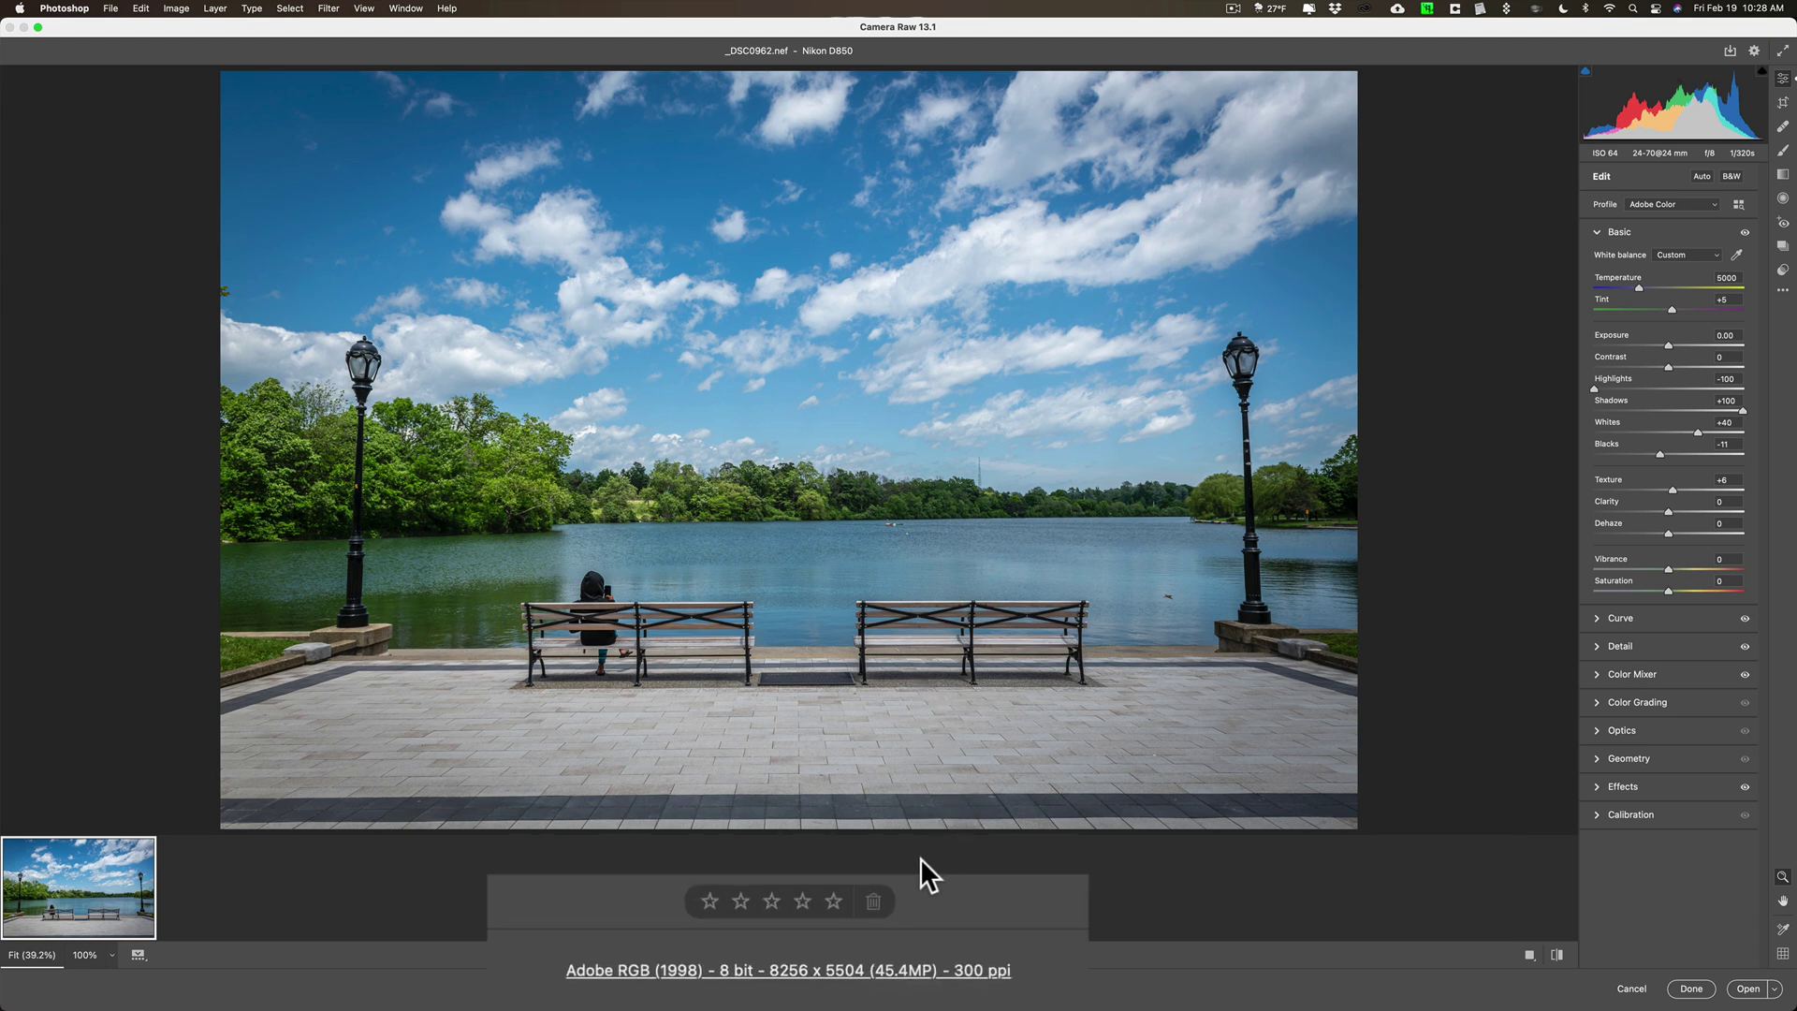
Set JPEG/HEIC and TIFF handling to 'Automatically open all supported', then cancel Camera Raw.
left_click(805, 986)
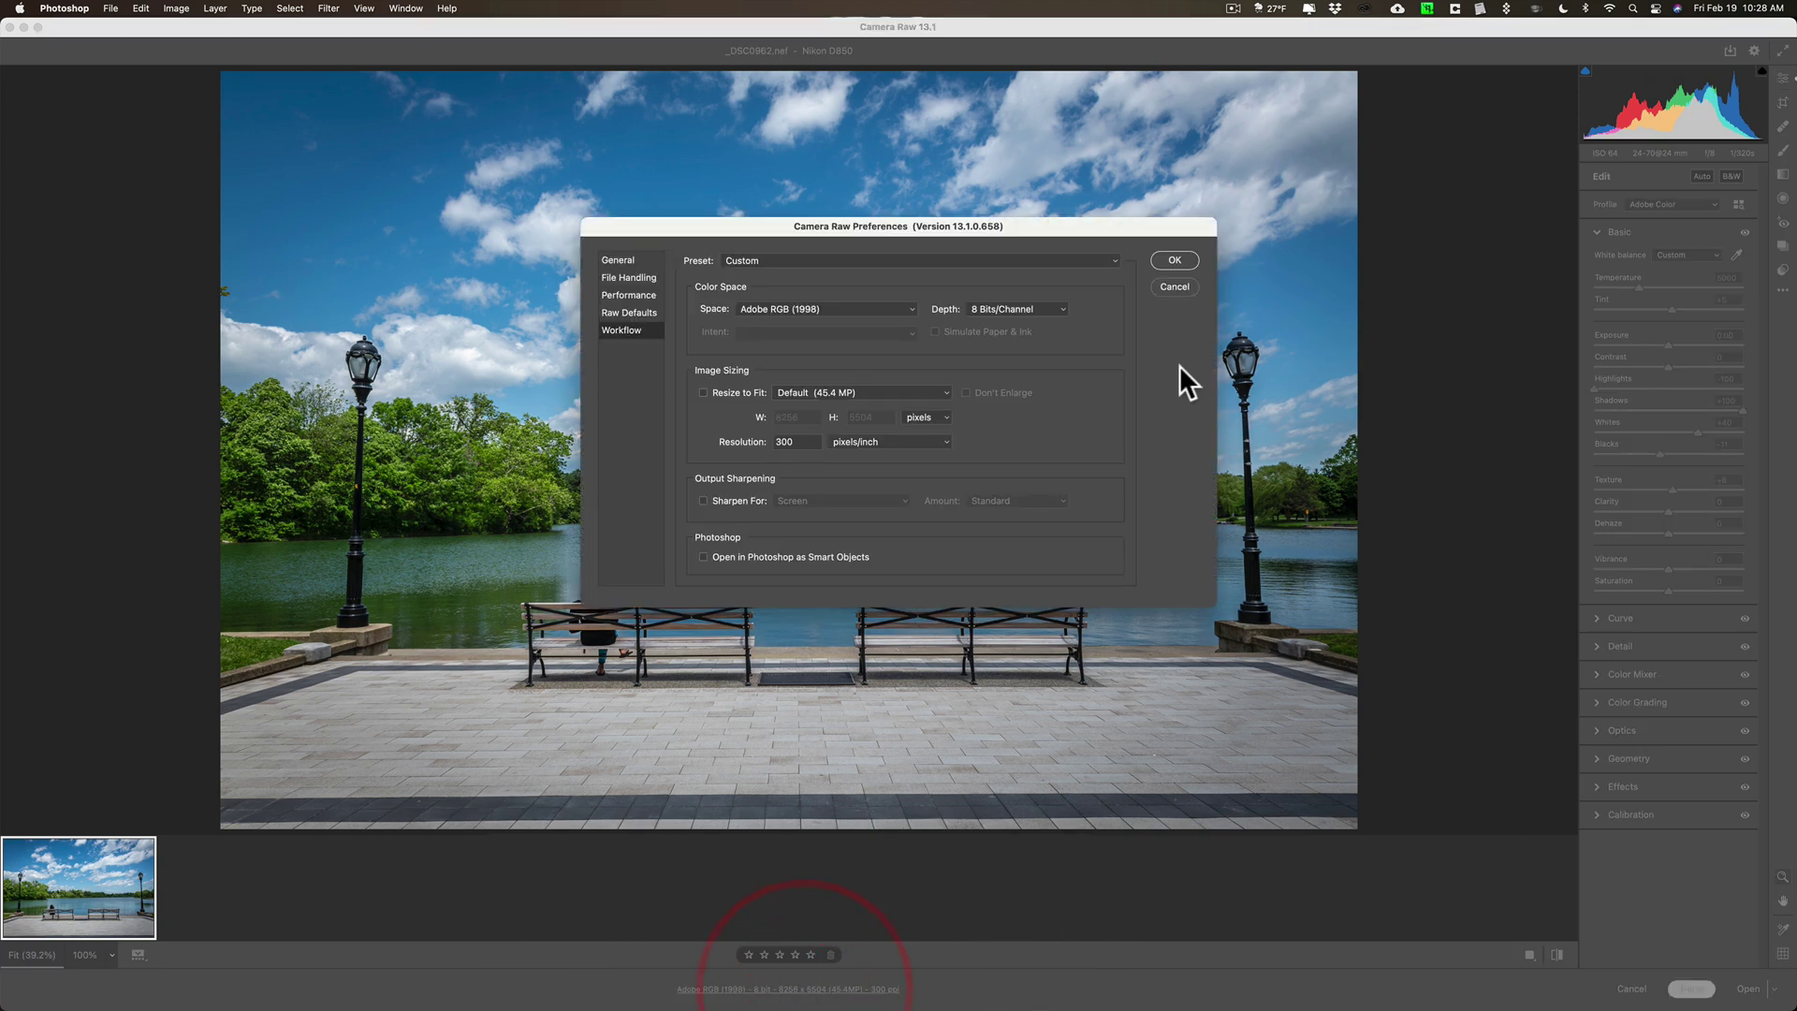
left_click(1174, 287)
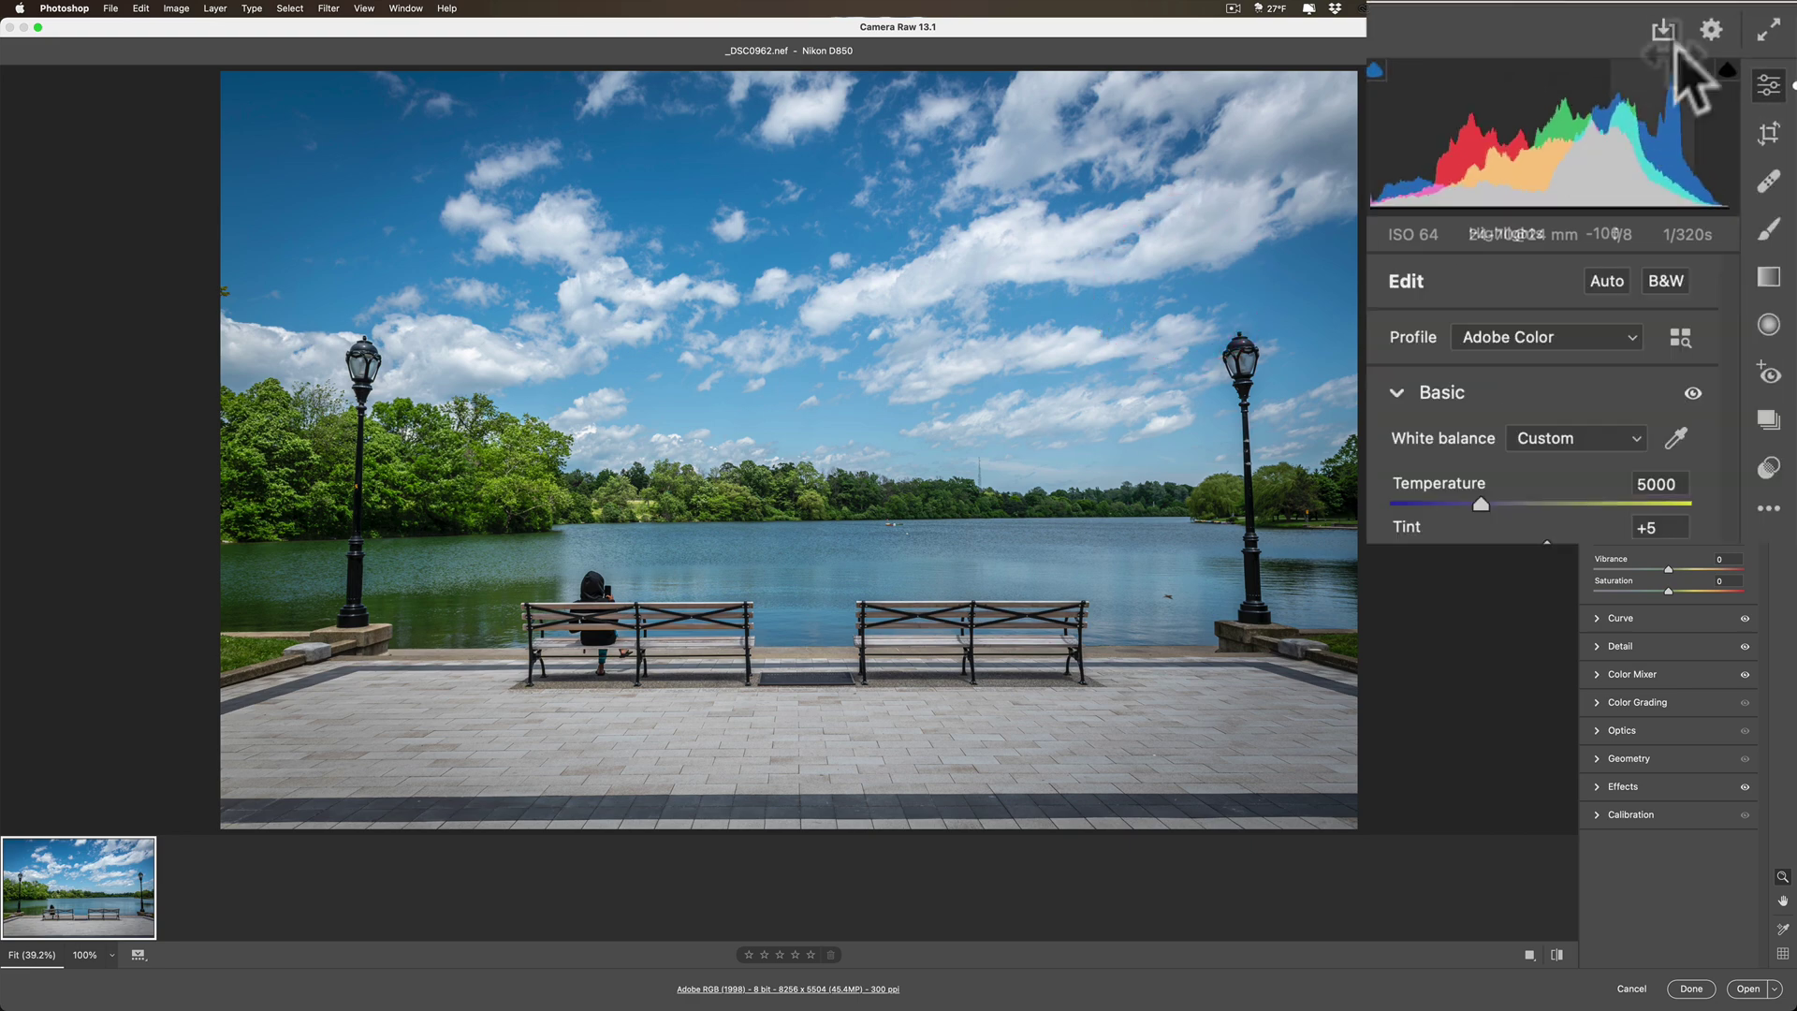
left_click(1713, 32)
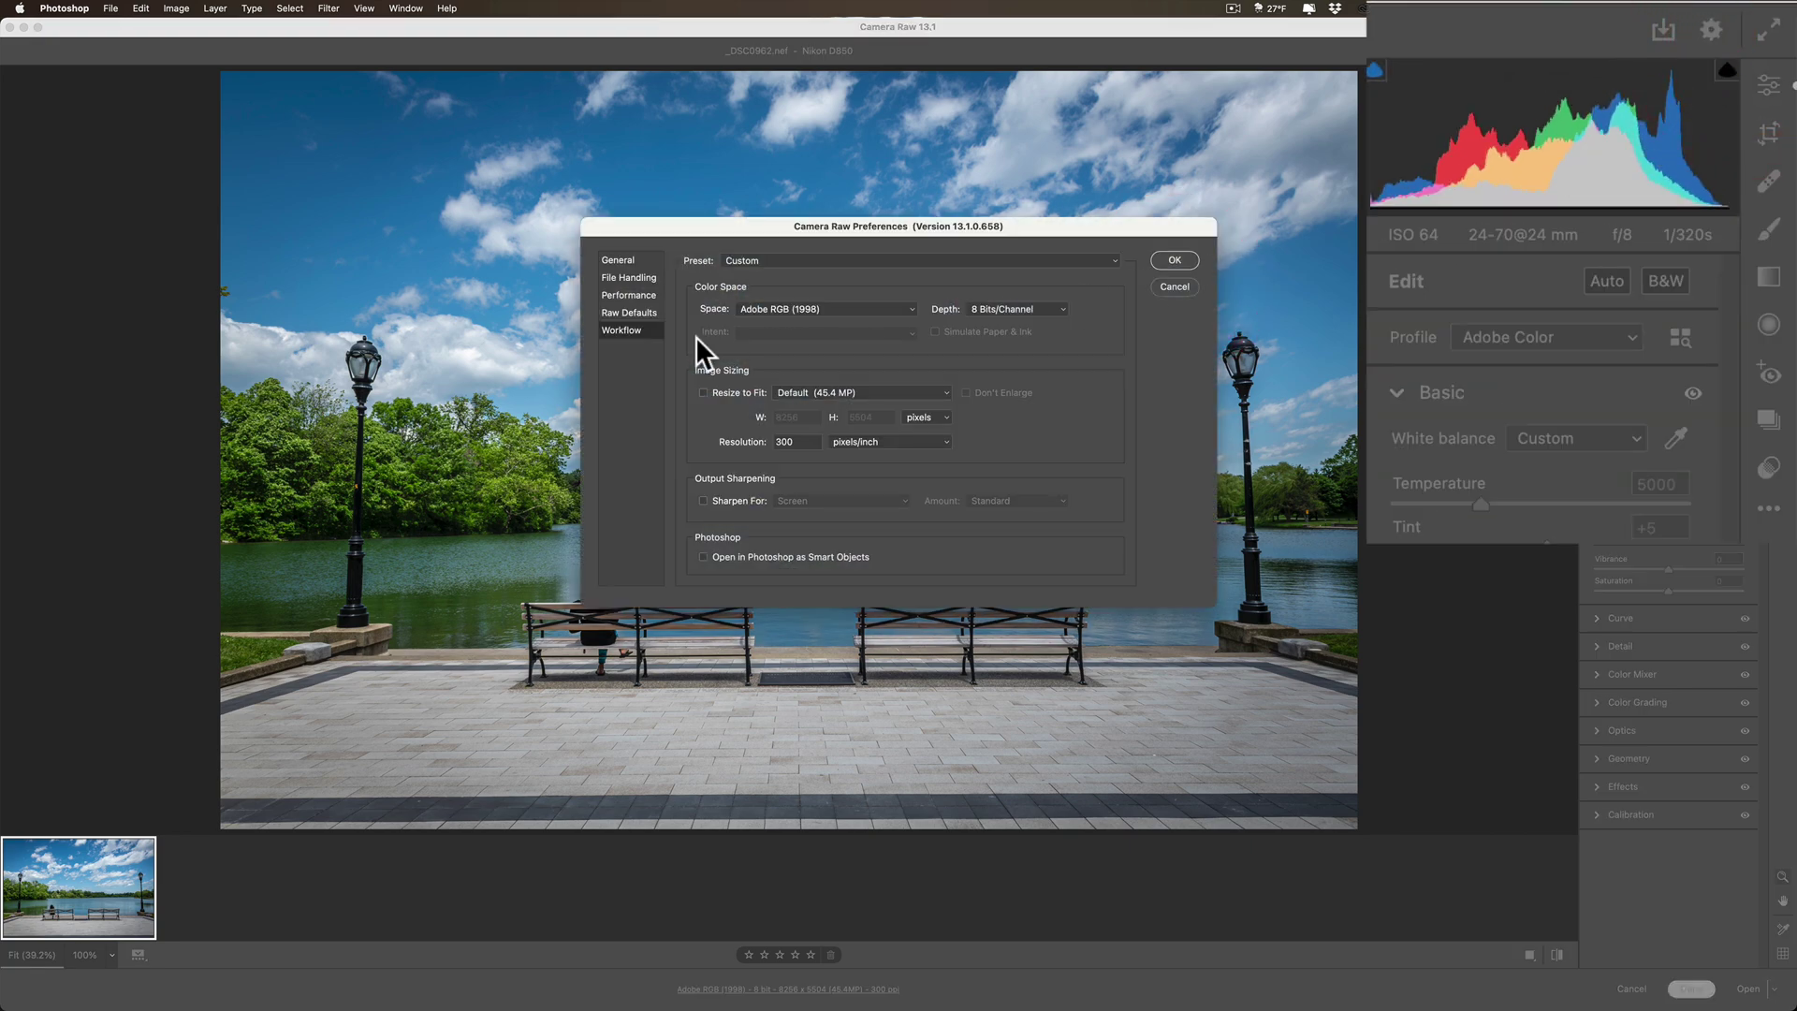
left_click(636, 277)
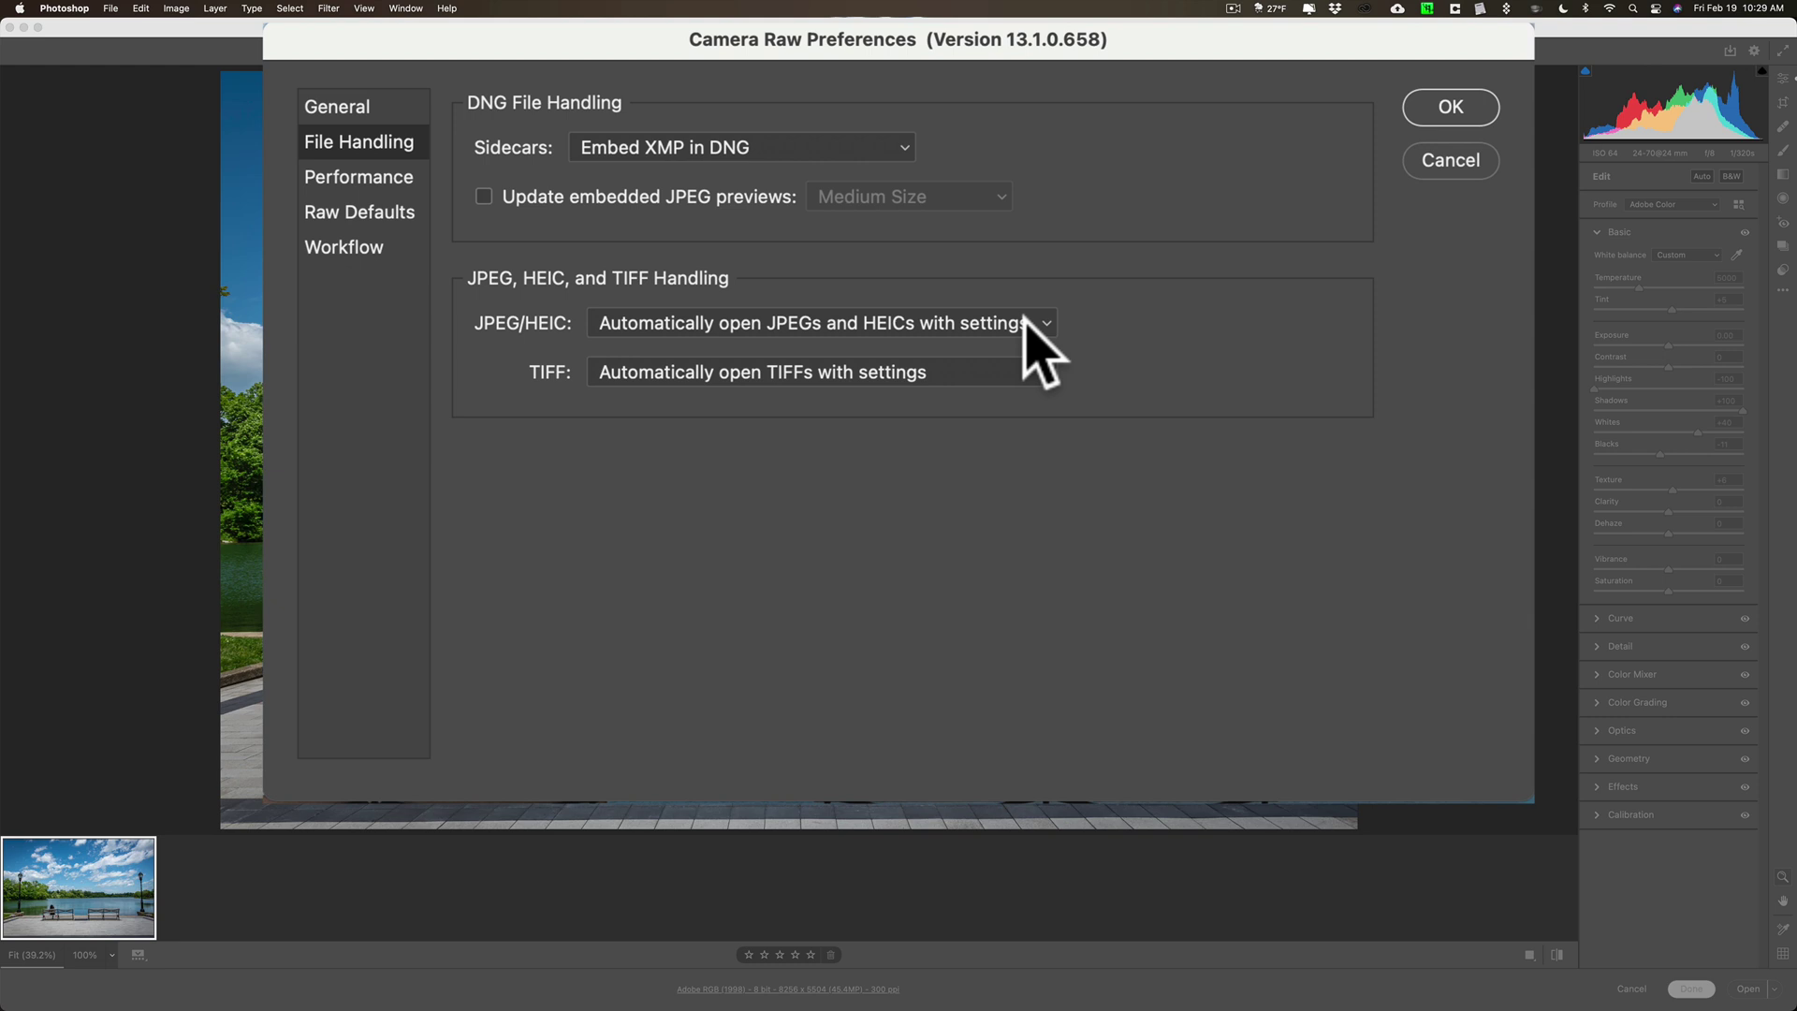
left_click(1027, 320)
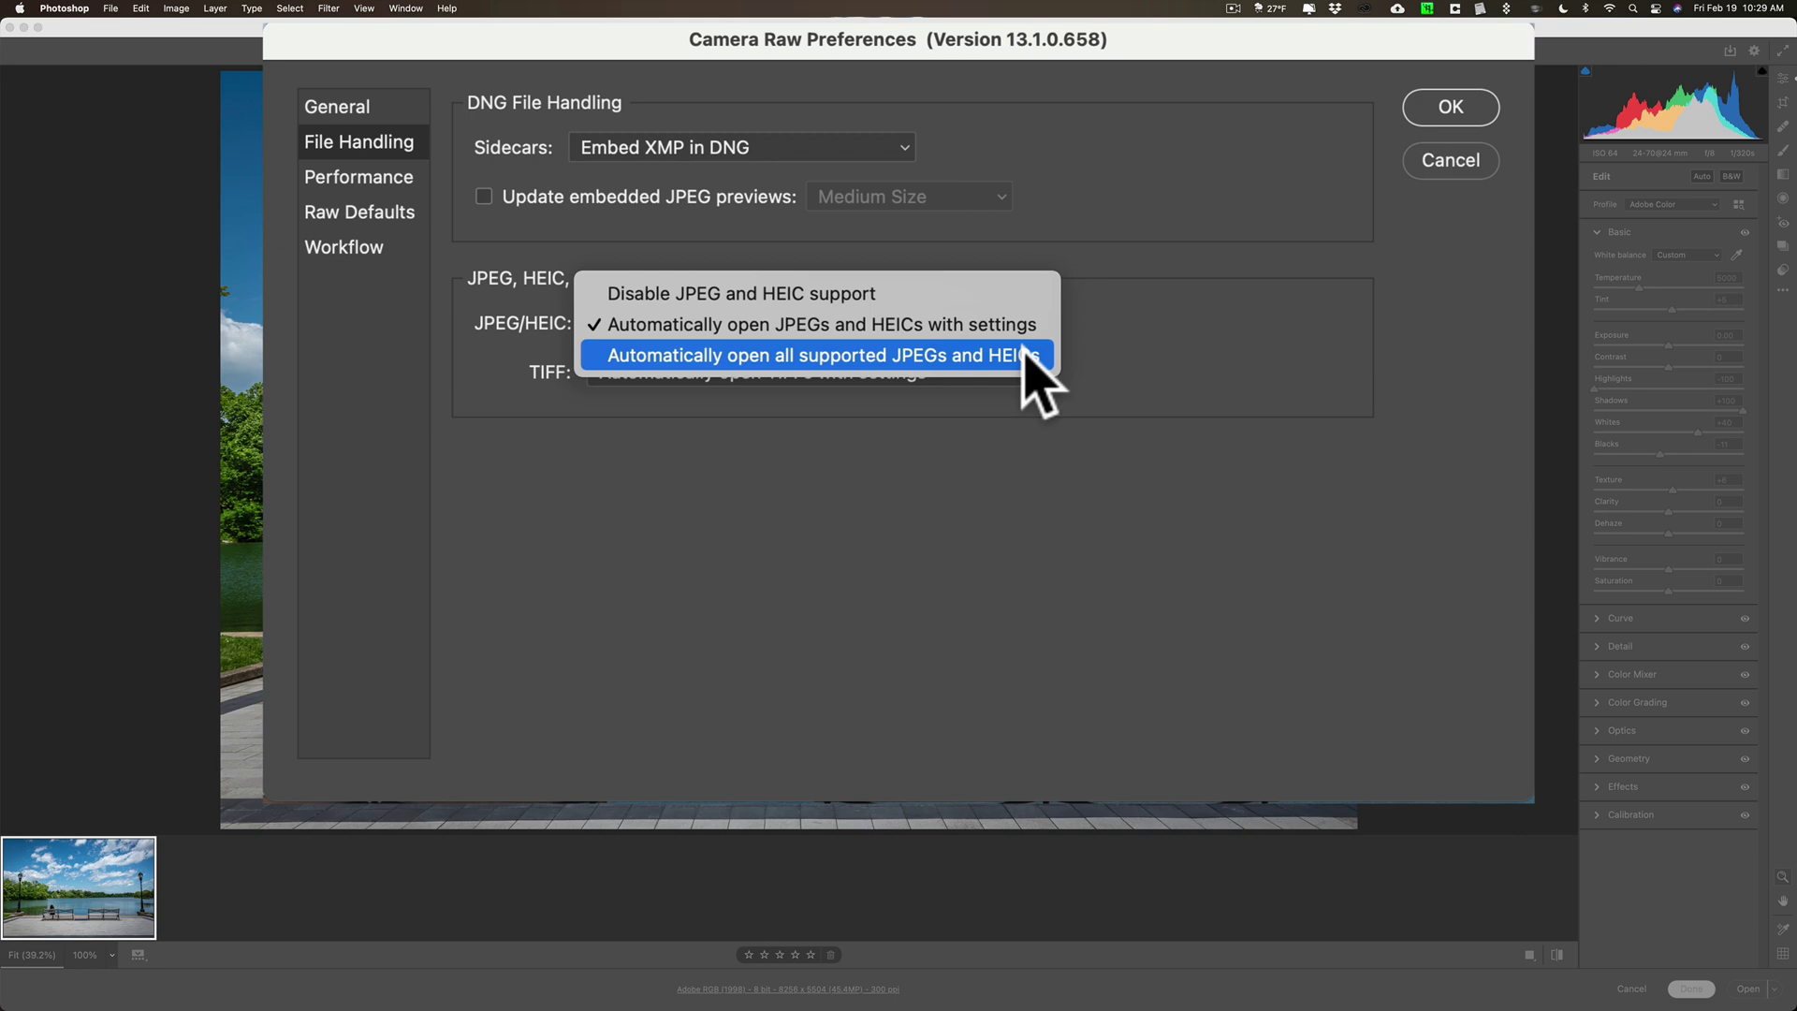
left_click(1027, 354)
left_click(1034, 374)
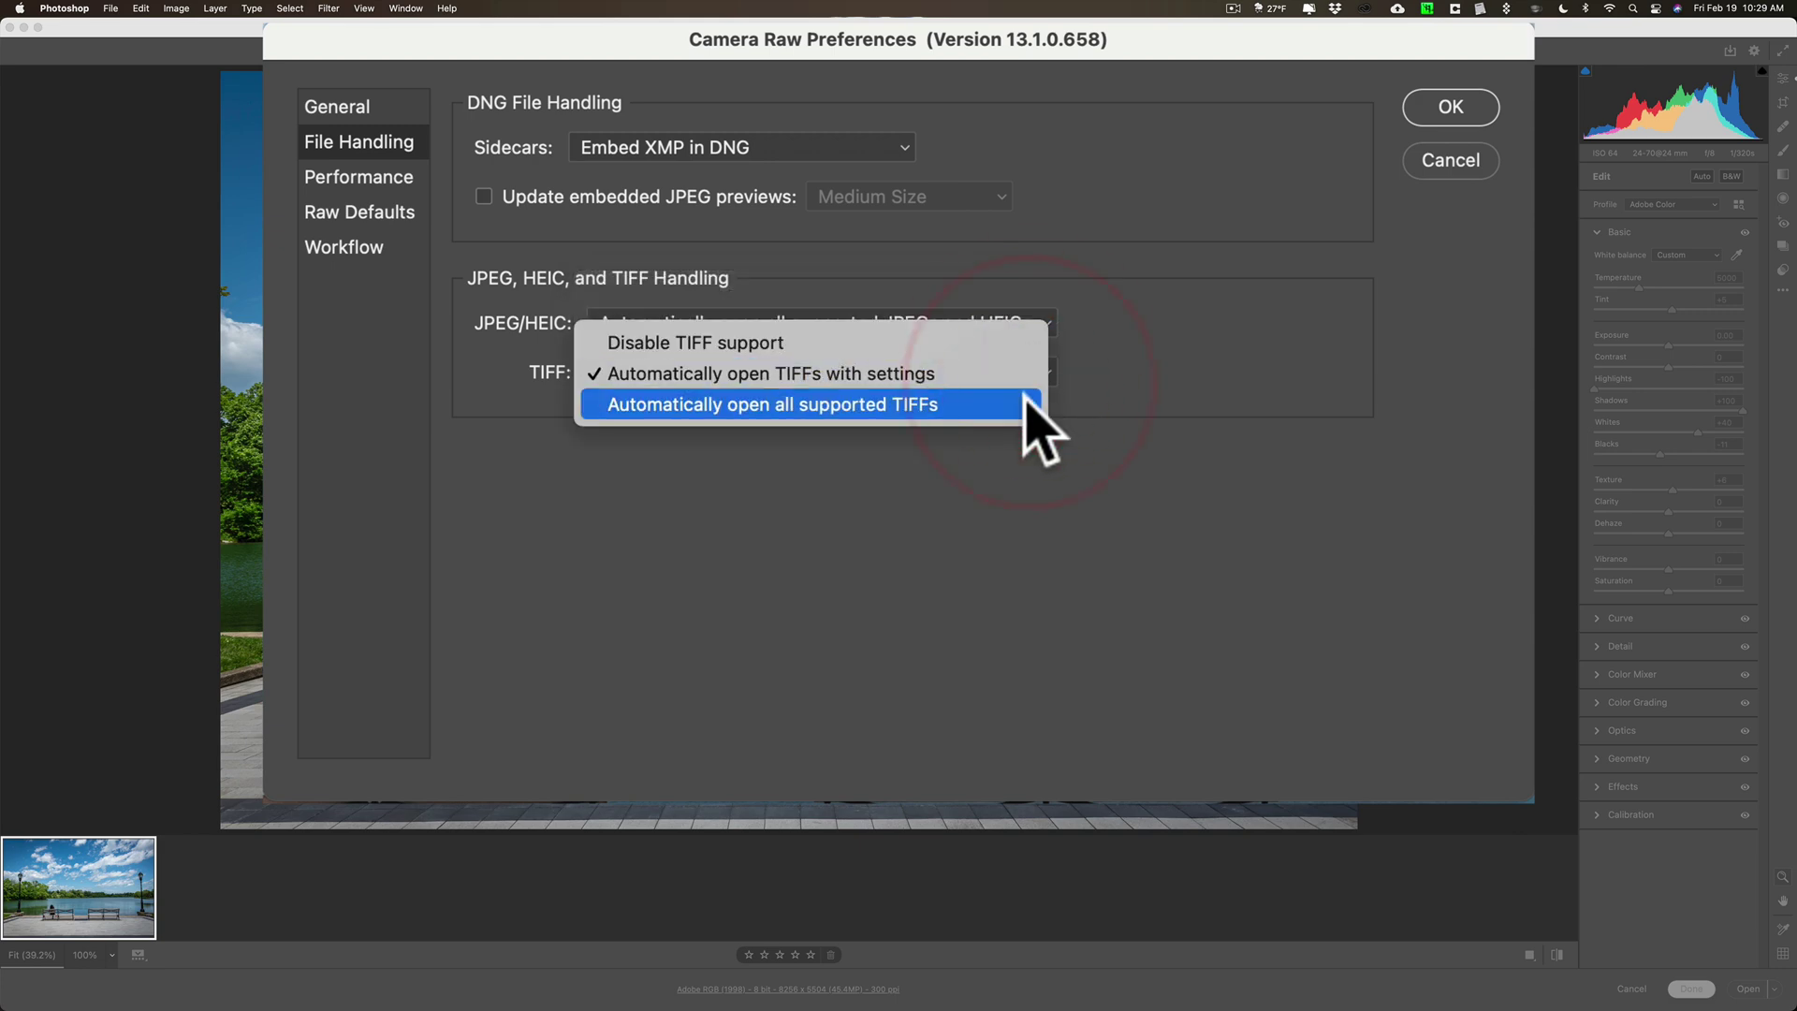
left_click(1030, 405)
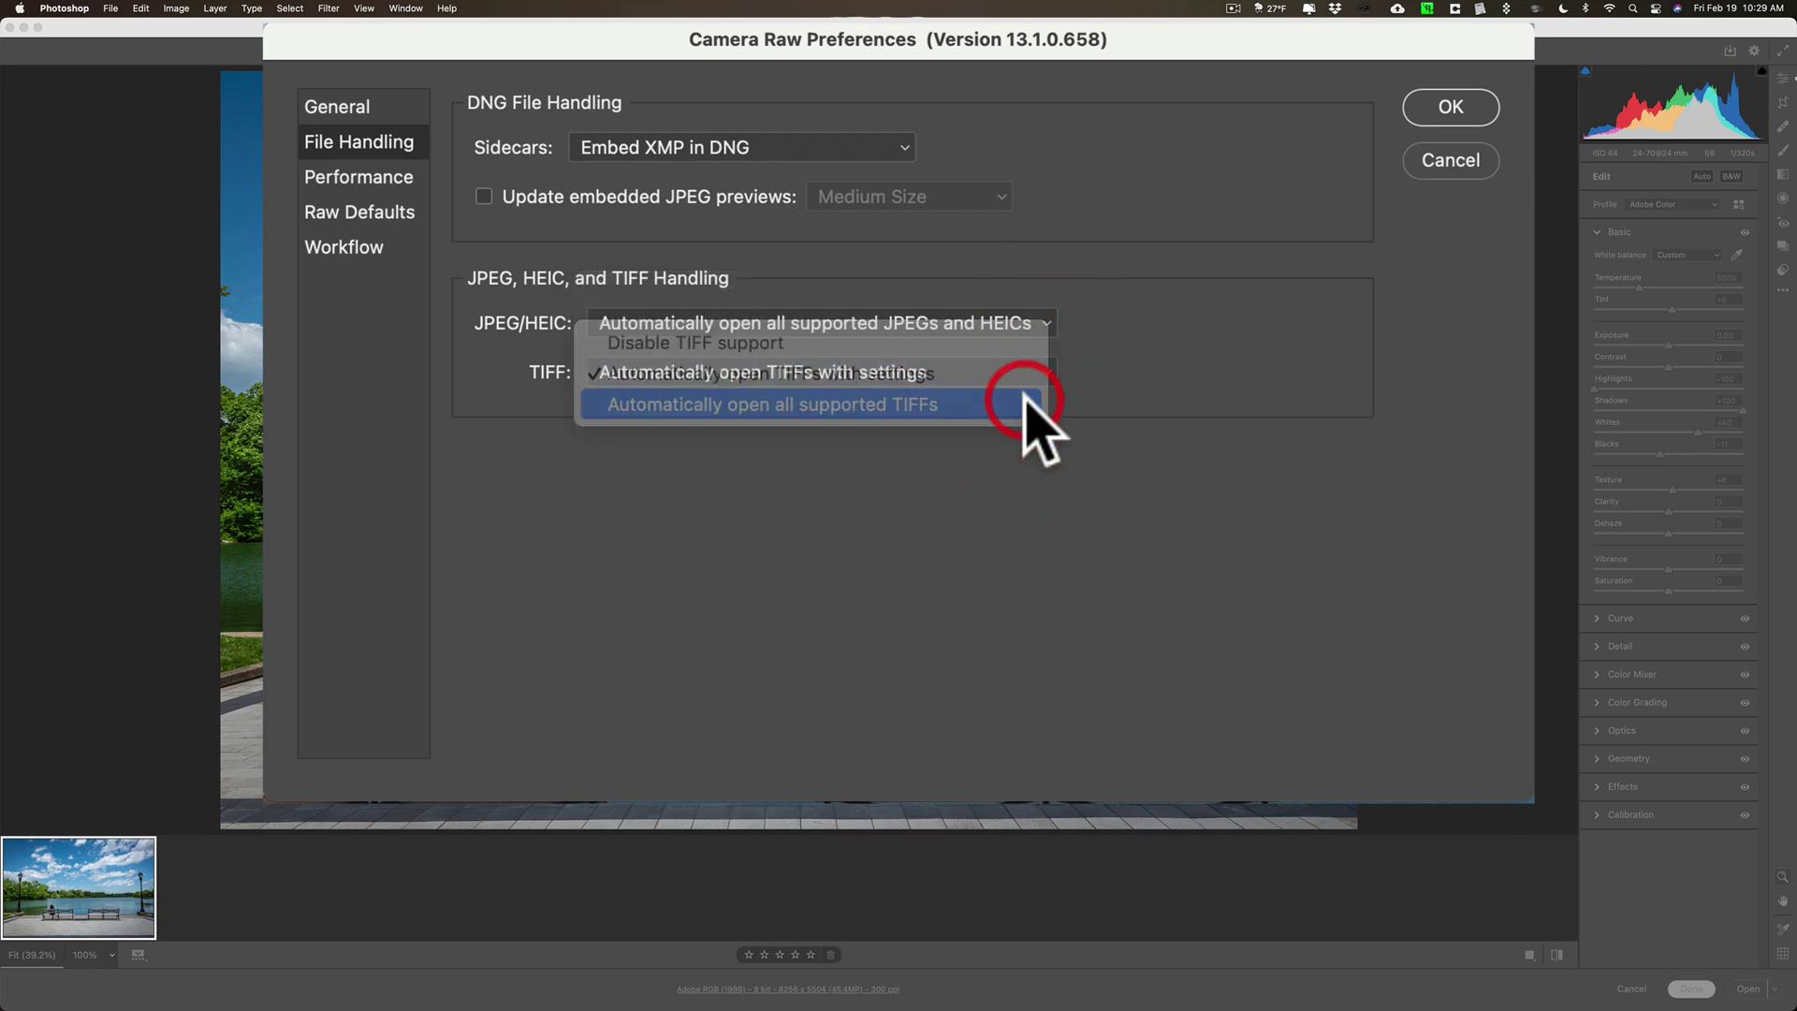
left_click(1422, 155)
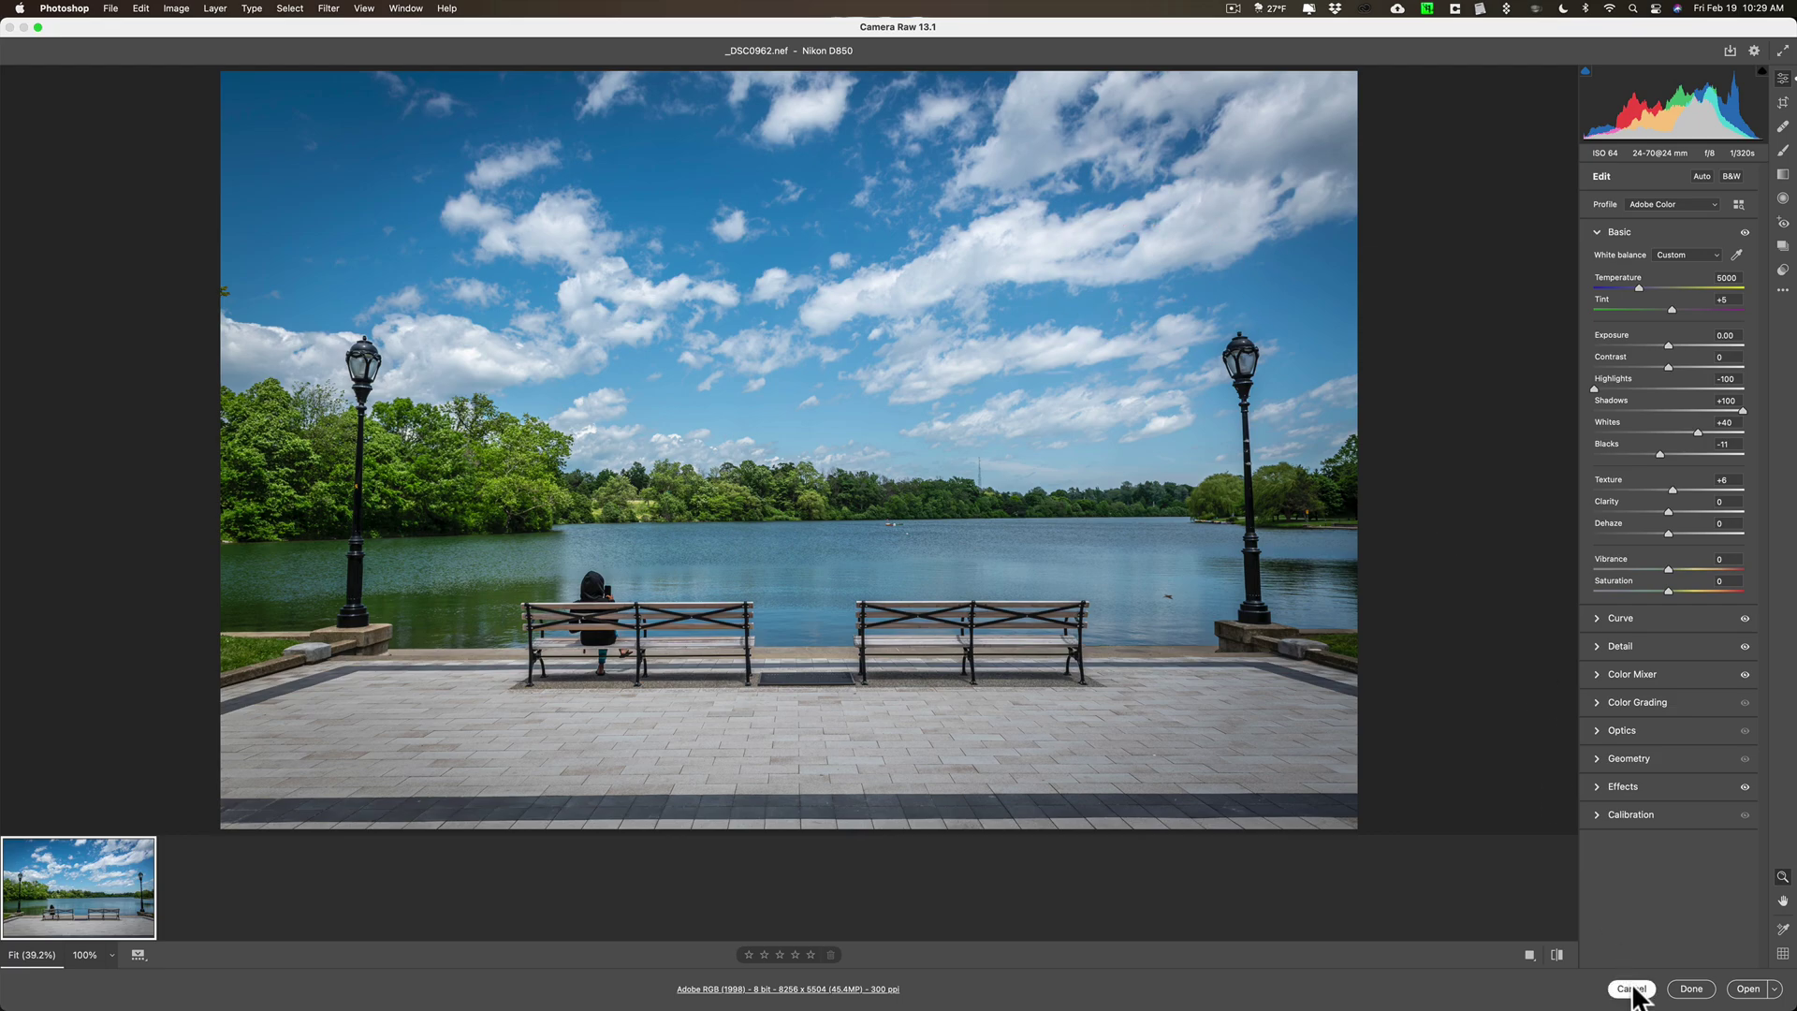
left_click(1632, 989)
Drop Ollie.jpg onto the Photoshop Dock icon so it opens in Camera Raw.
left_click(1565, 432)
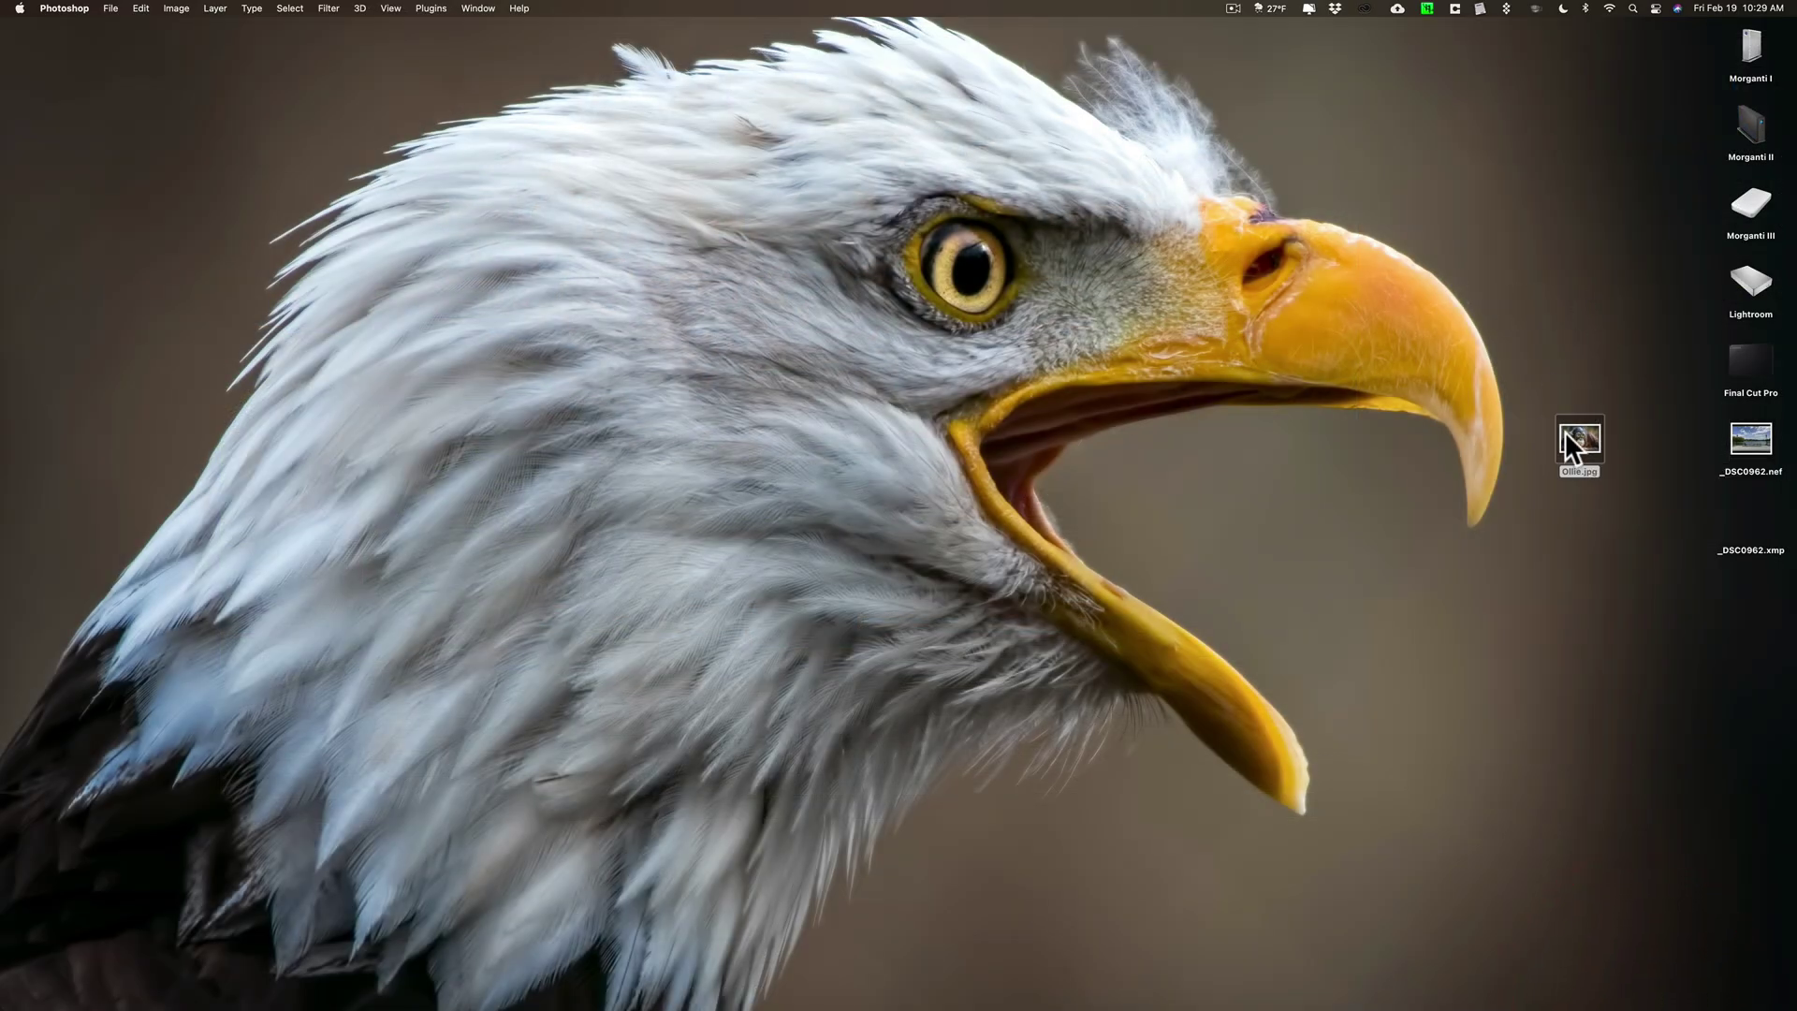
left_click_drag(1561, 432, 1194, 975)
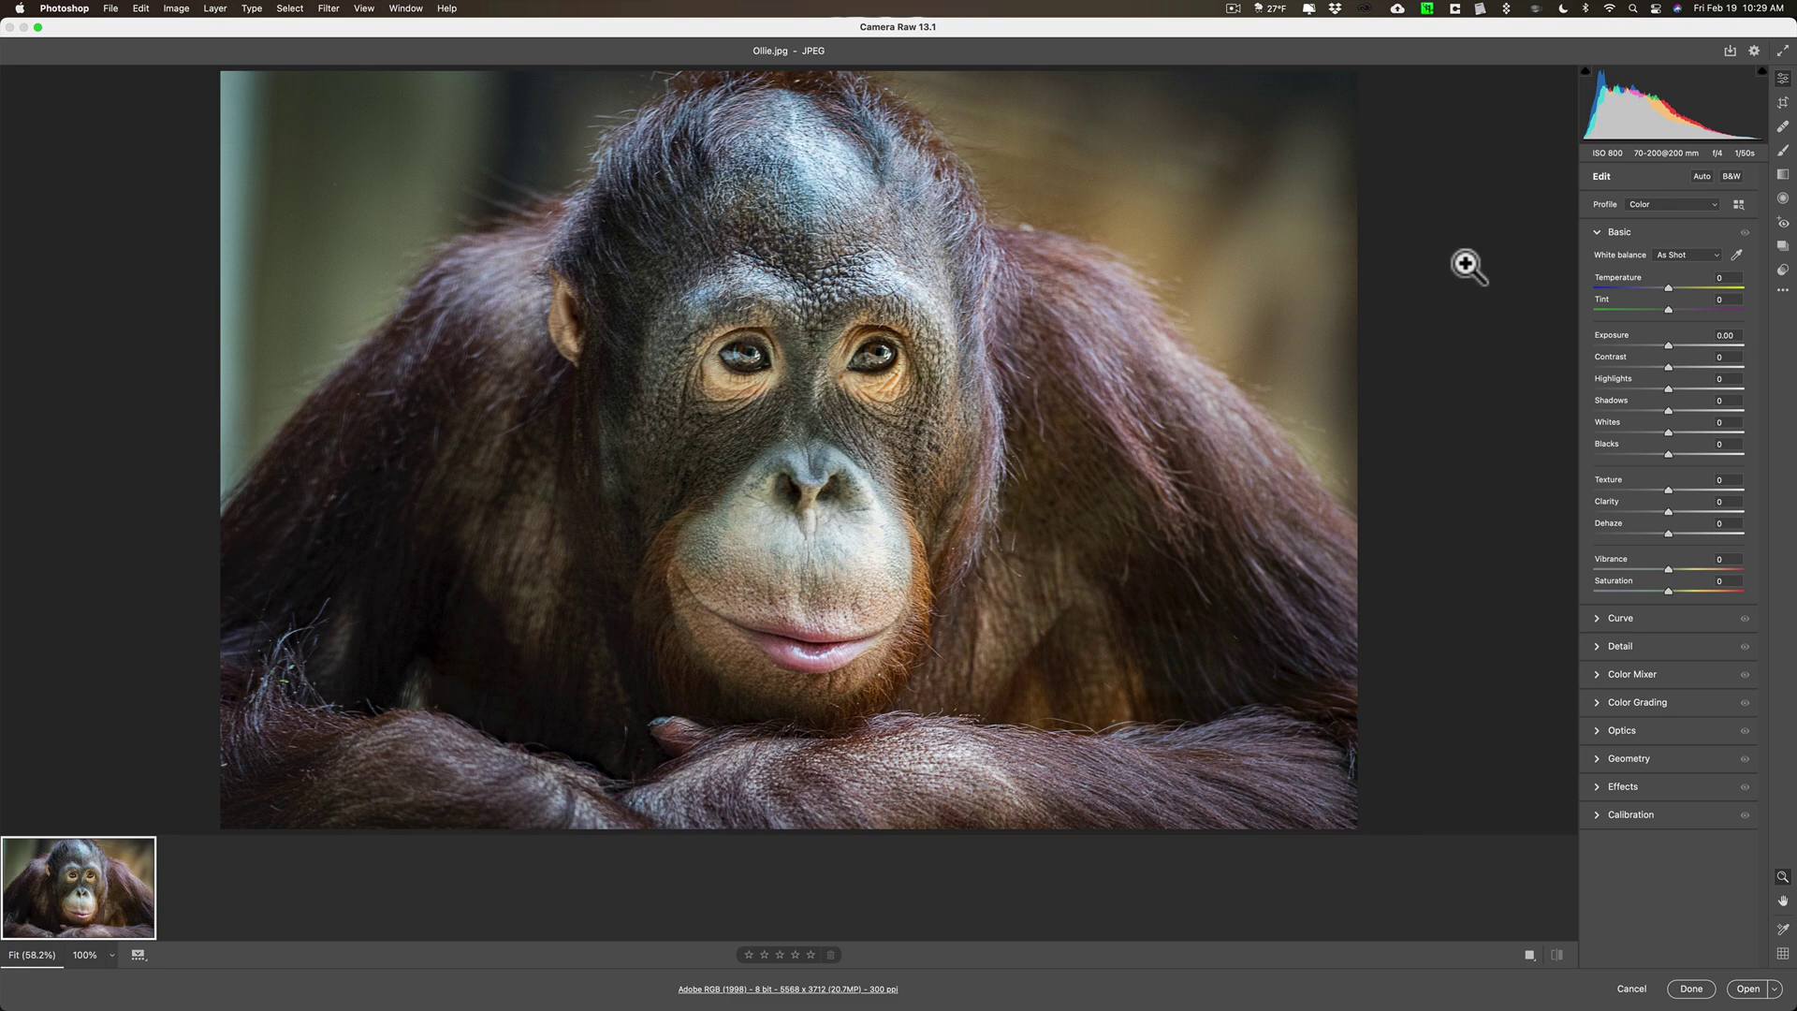
Set JPEG/HEIC and TIFF handling to 'Automatically open … with settings' and confirm.
left_click(1754, 51)
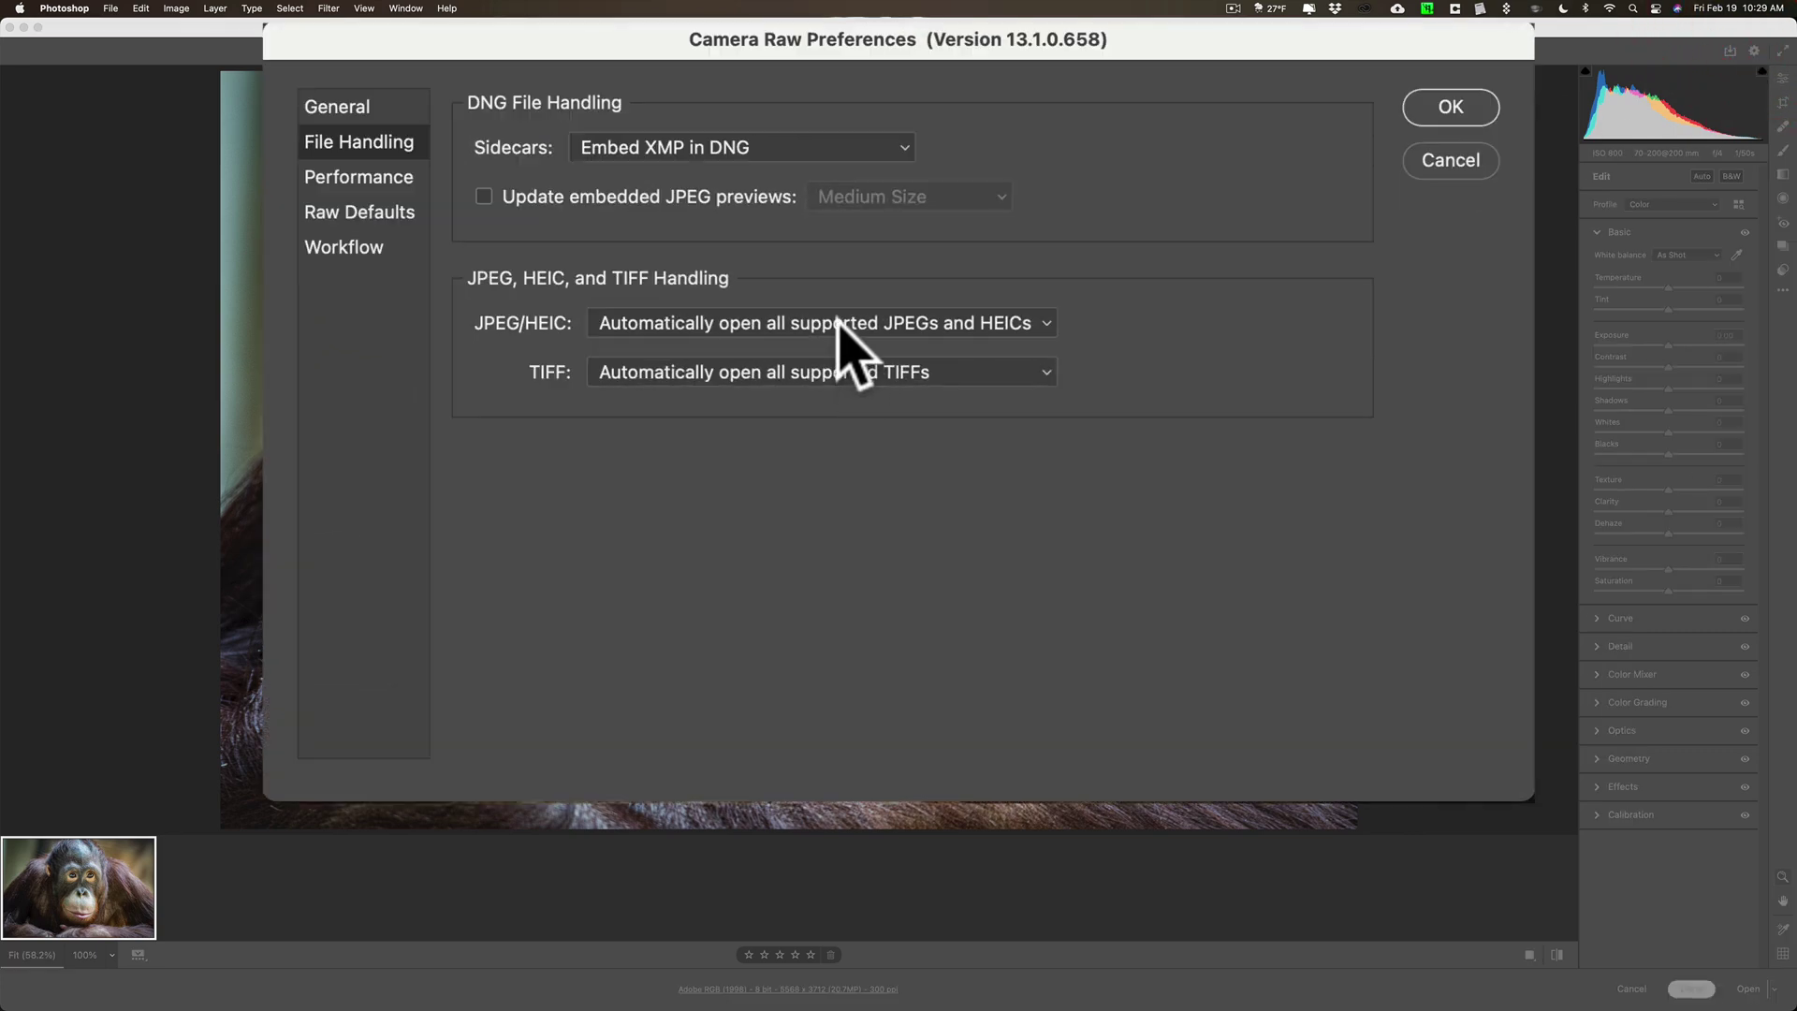
left_click(868, 367)
left_click(840, 297)
left_click(842, 367)
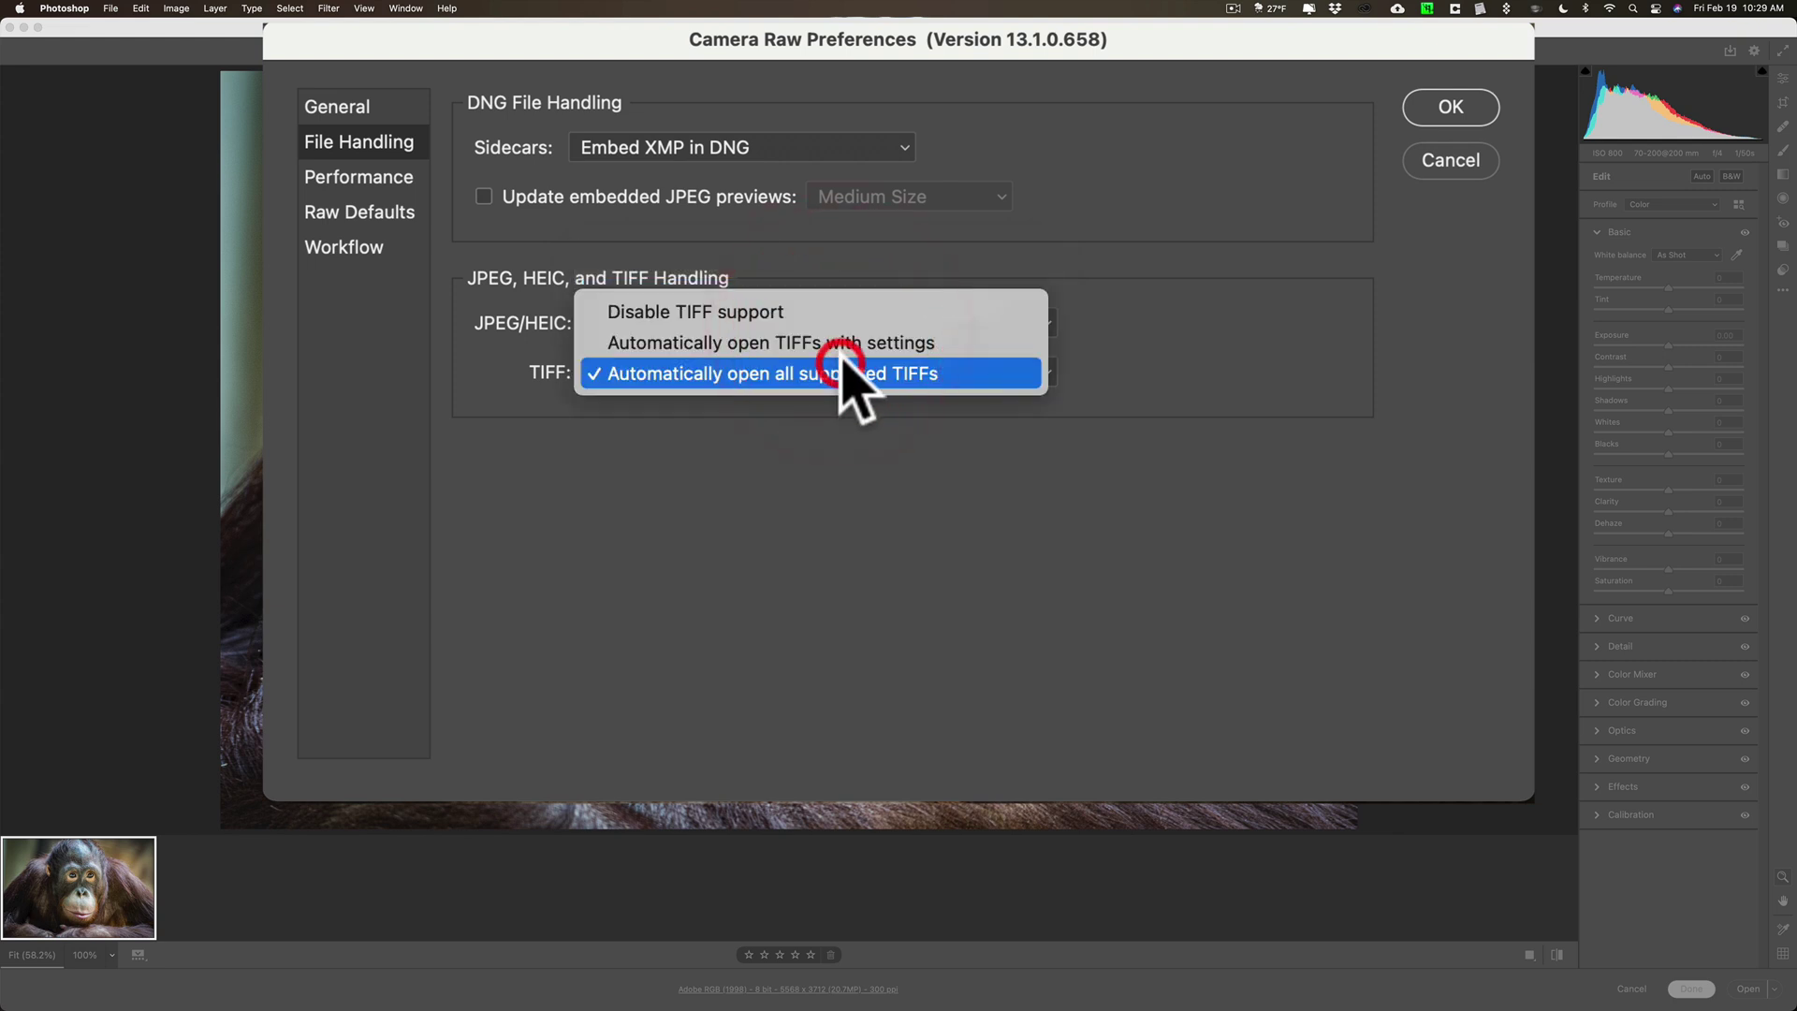
left_click(842, 348)
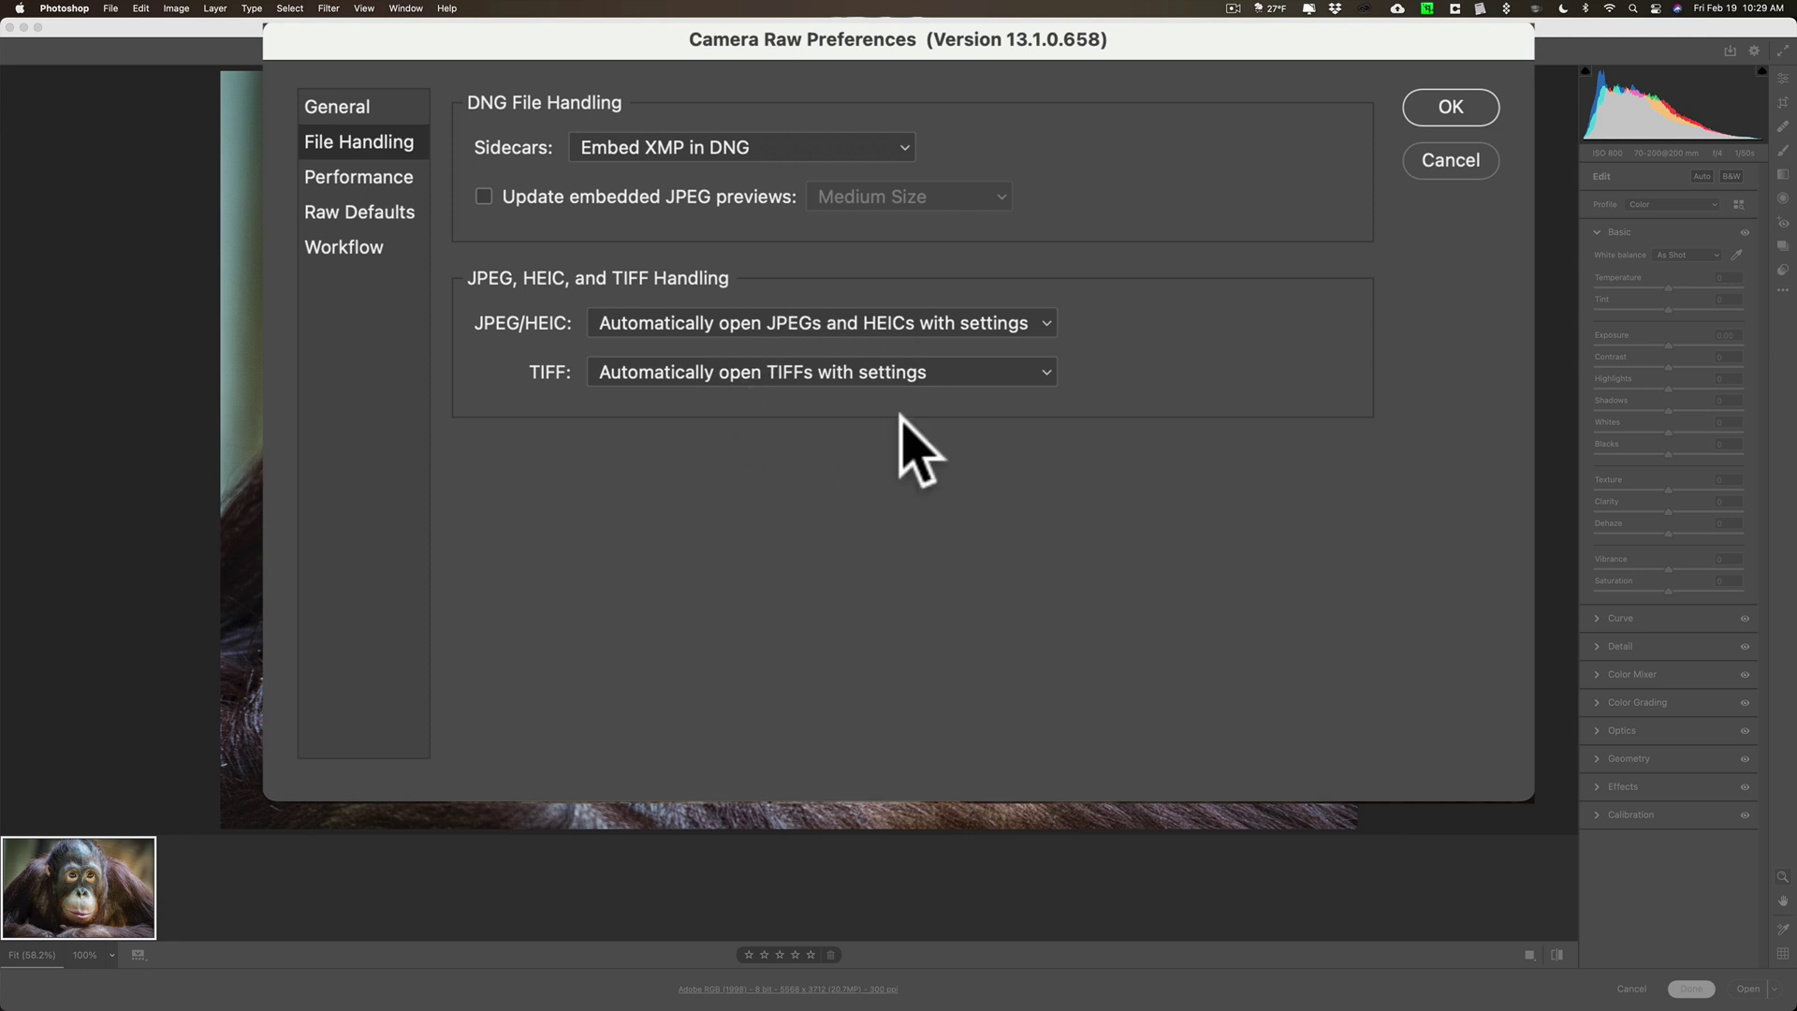
left_click(1432, 111)
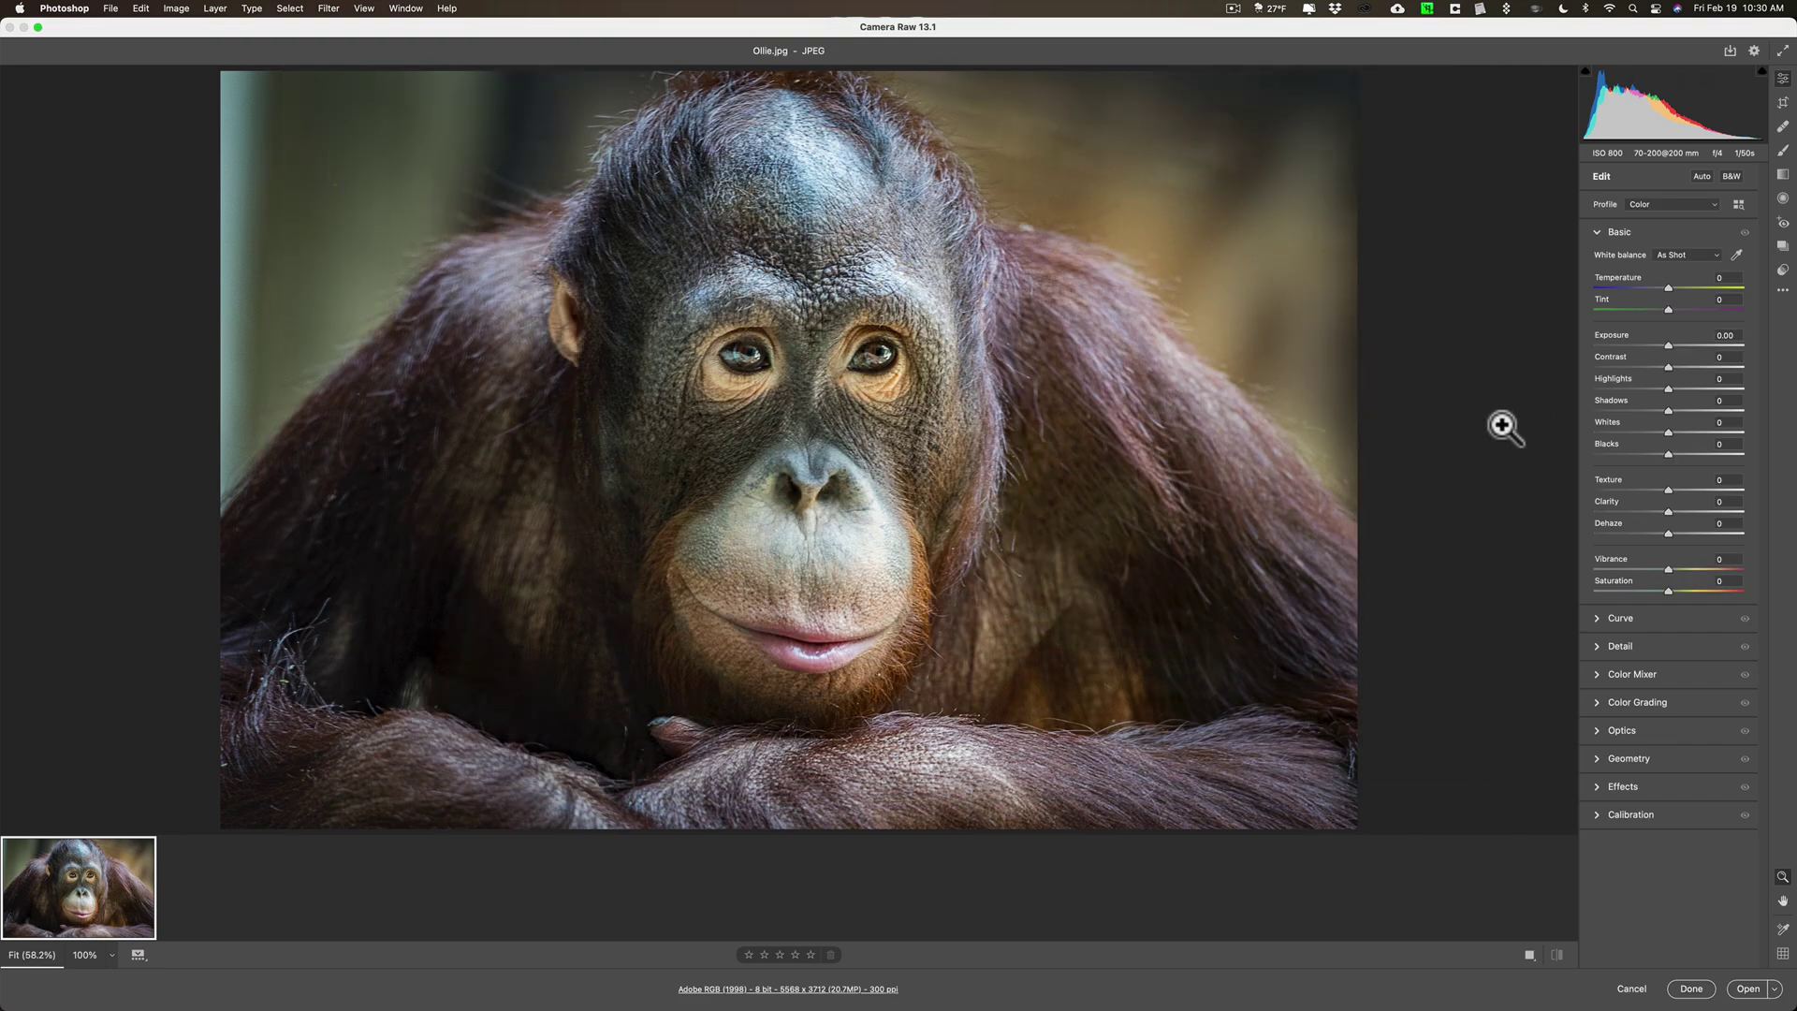
Lower Ollie.jpg's Exposure to -5.00, save it with Done, then reopen it in Photoshop.
left_click_drag(1668, 346, 1332, 342)
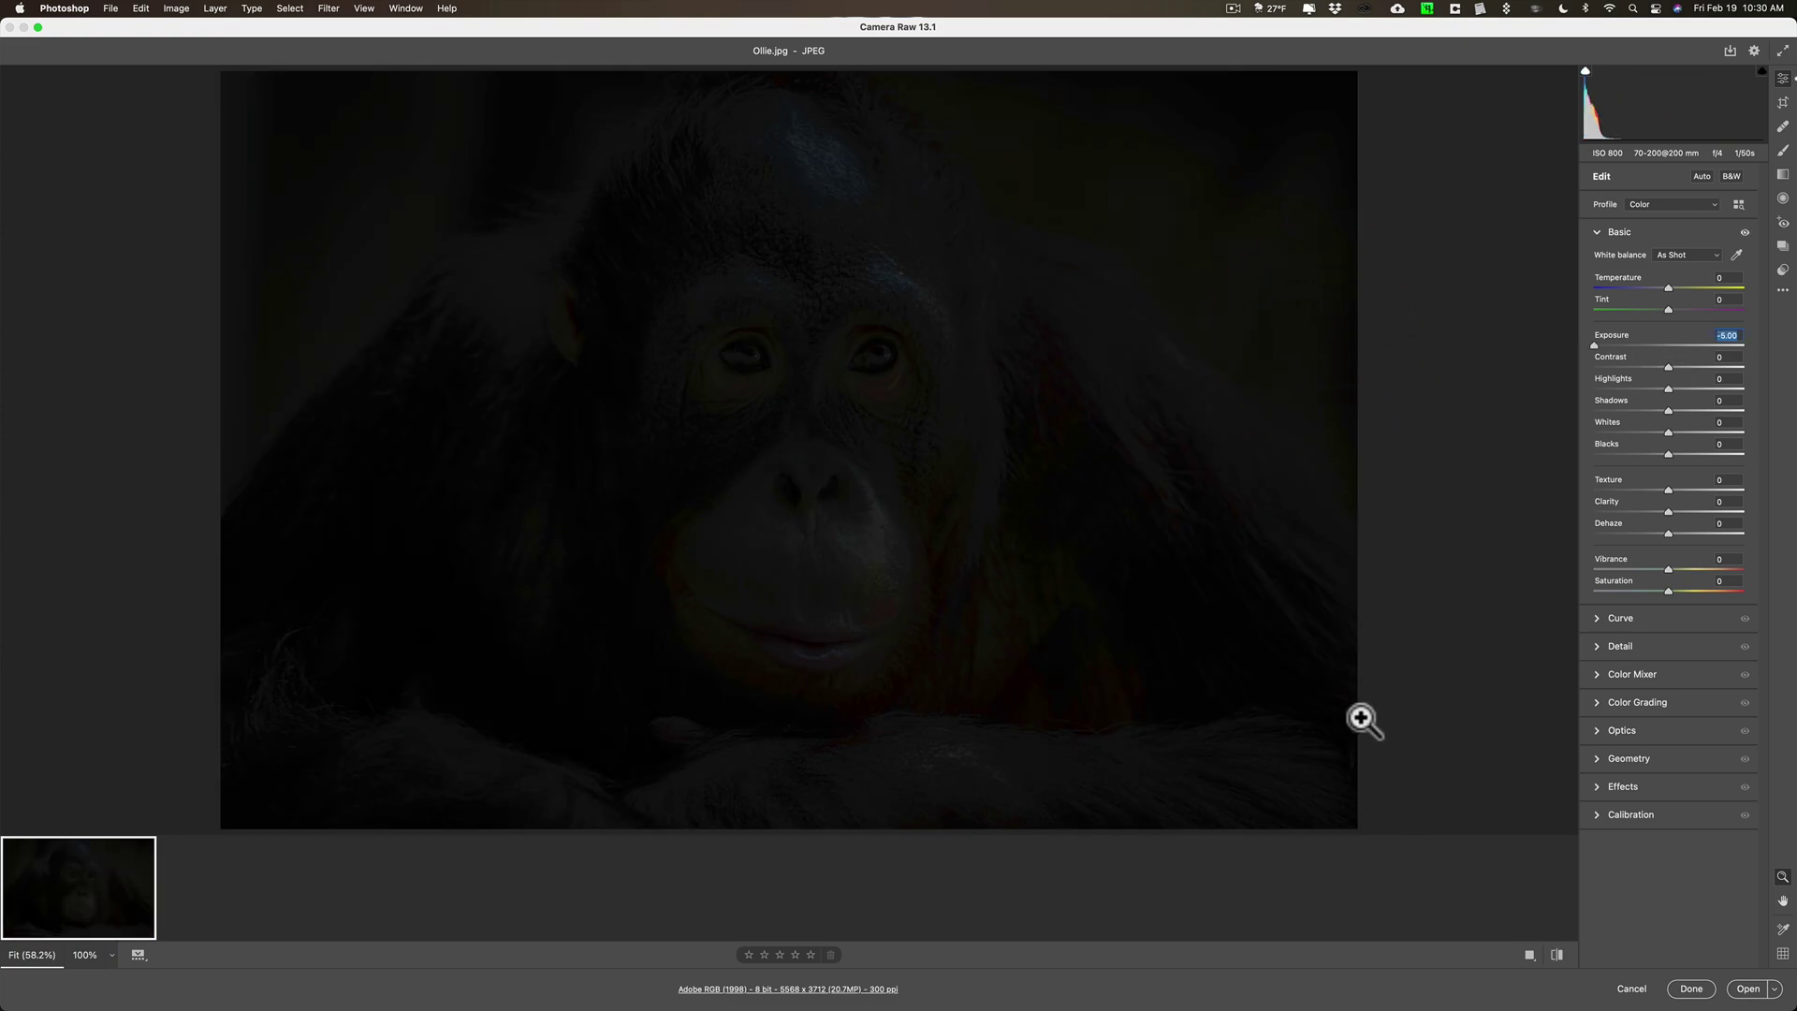
left_click(1692, 989)
left_click_drag(1684, 979, 1248, 978)
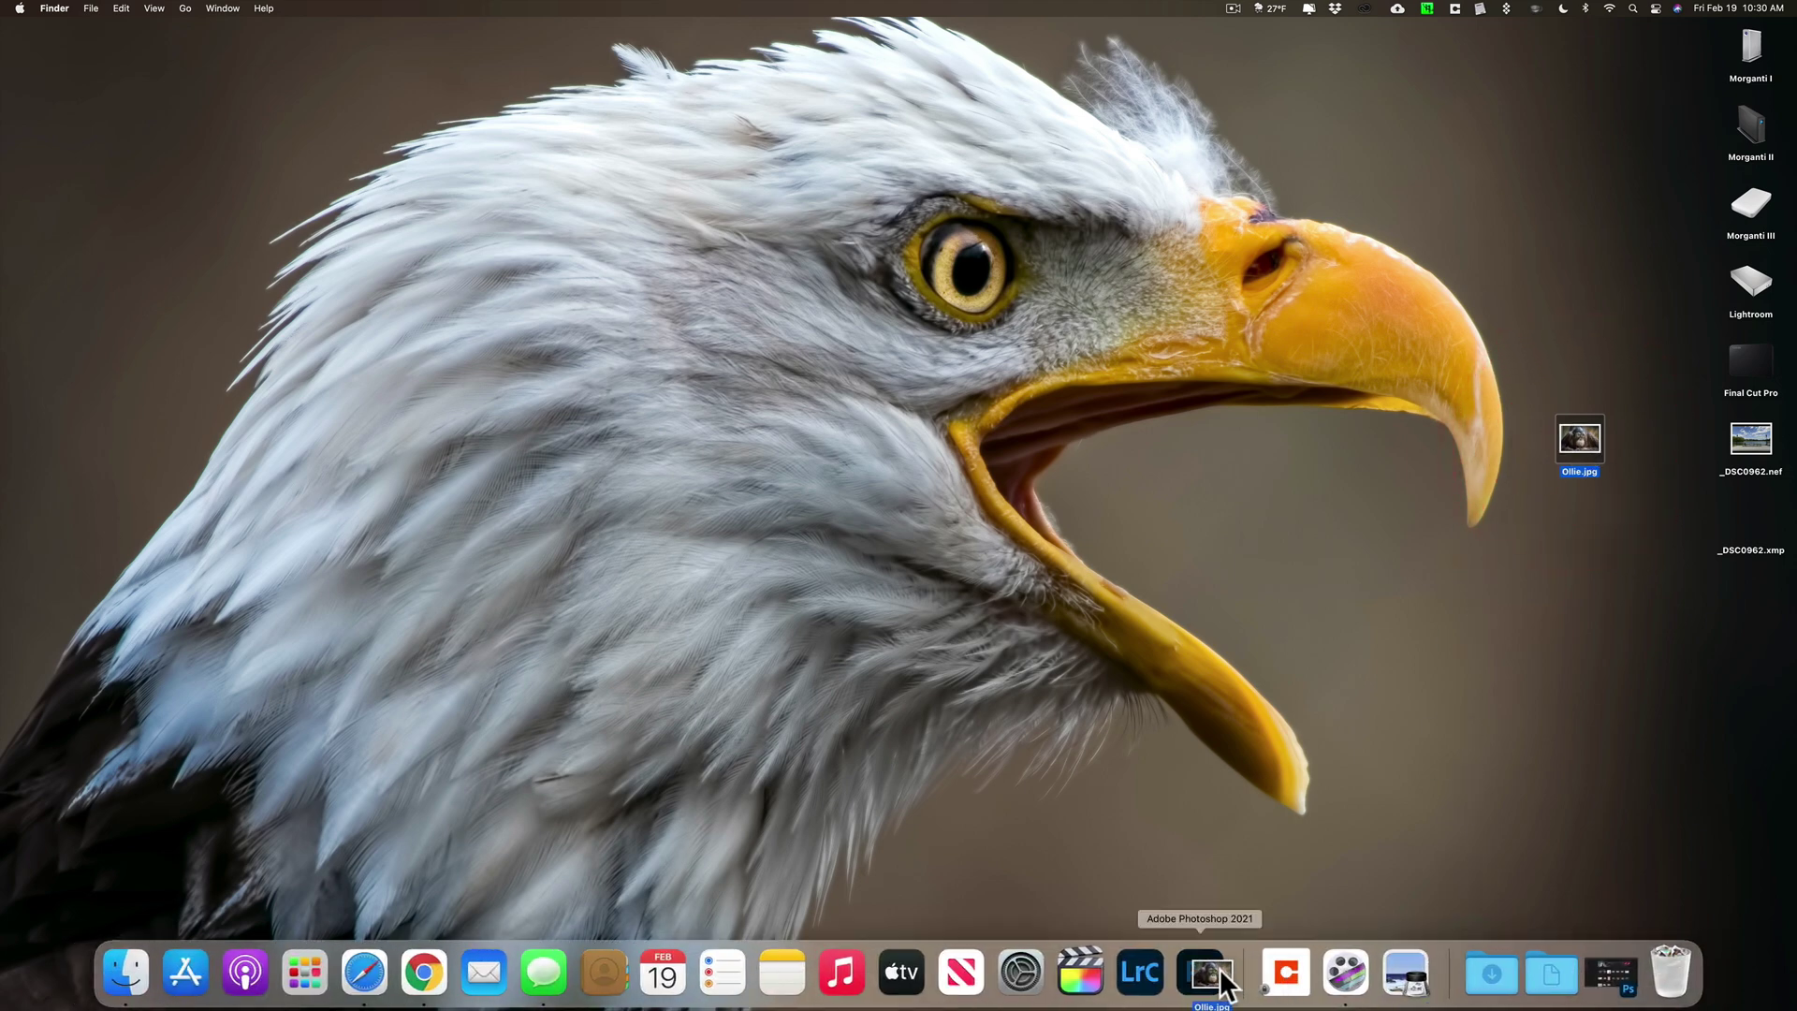
Drop Ollie.jpg on Photoshop again; Camera Raw shows it still at -5.00 exposure.
left_click_drag(1219, 987, 1207, 974)
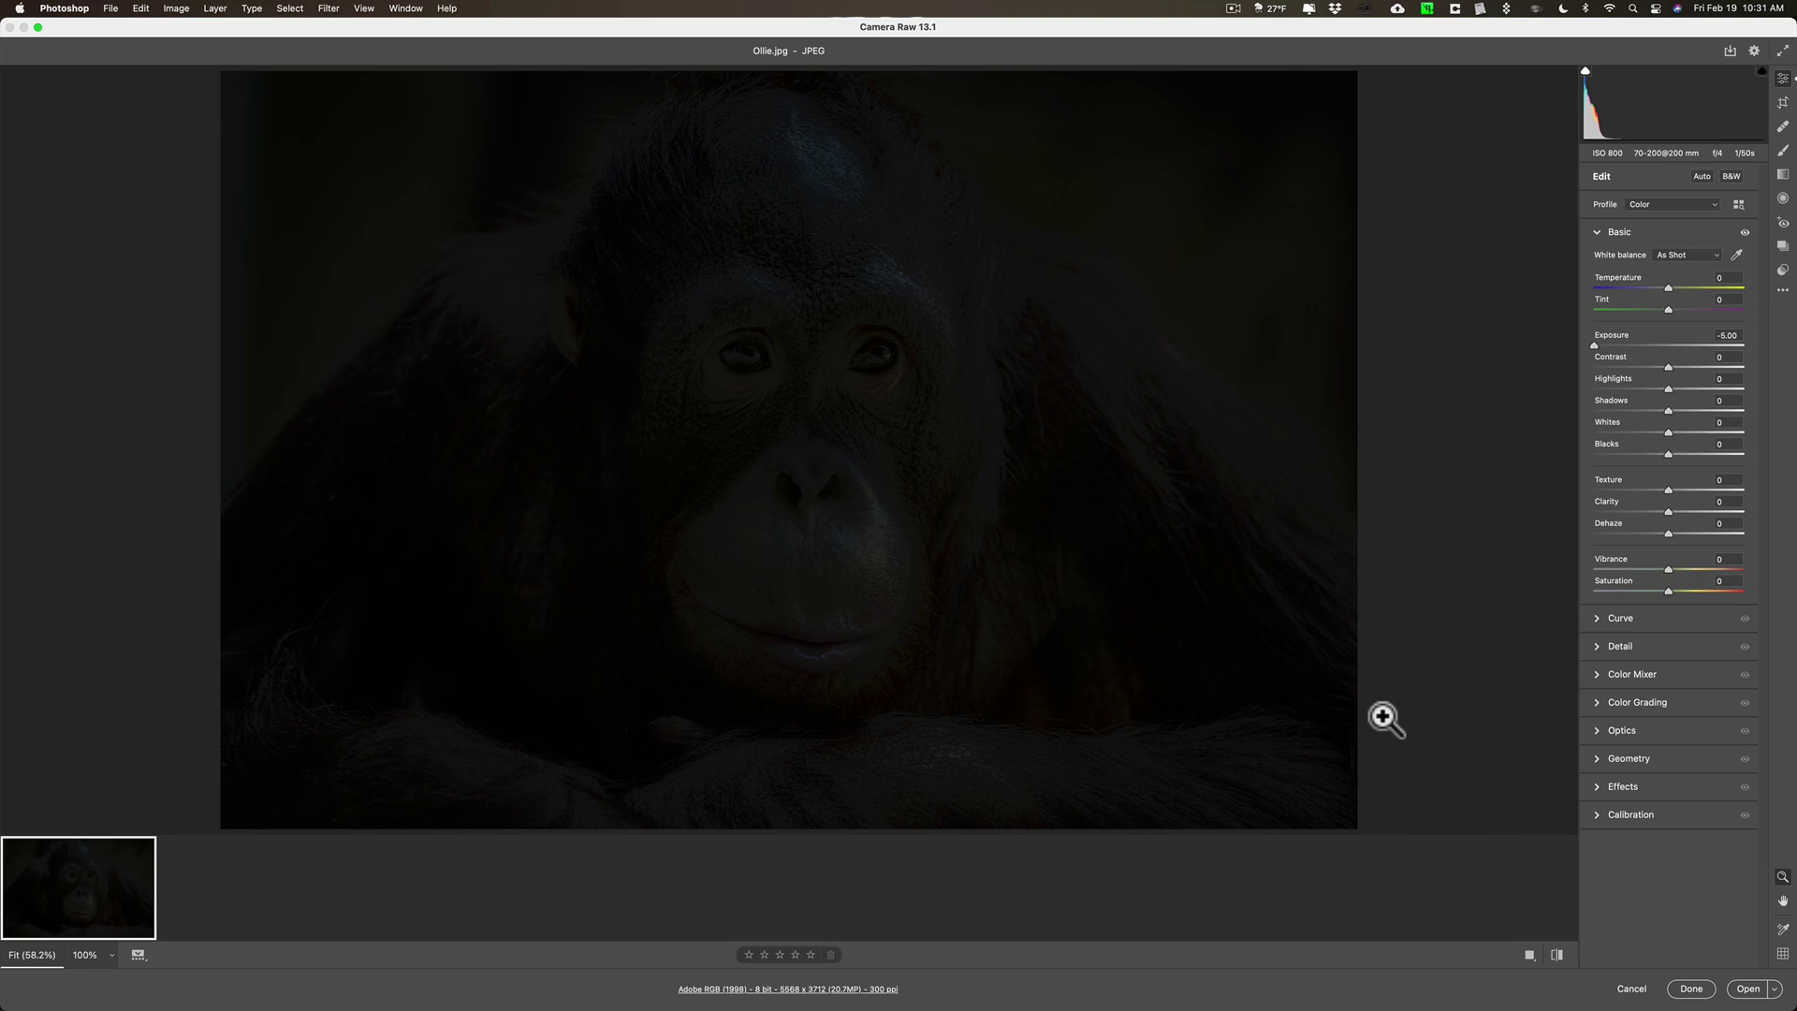
Reset Ollie.jpg's Camera Raw edits to default and save with Done.
left_click(1783, 291)
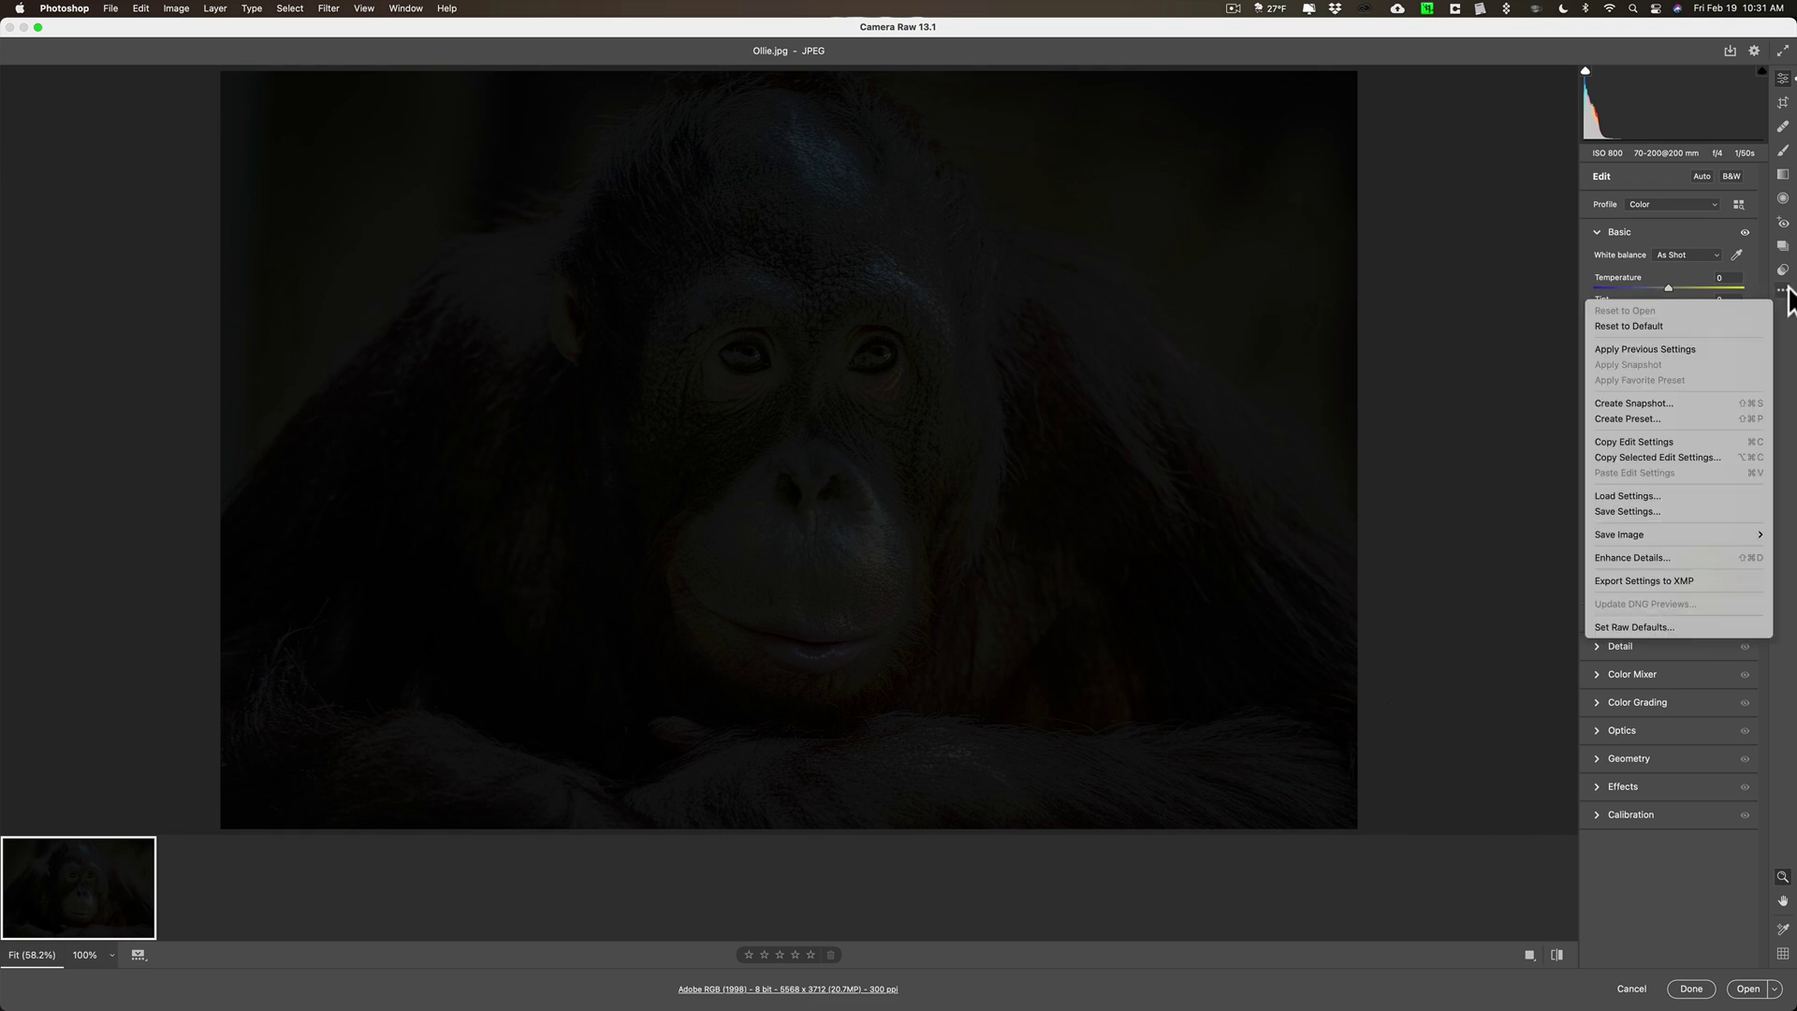
left_click(1697, 323)
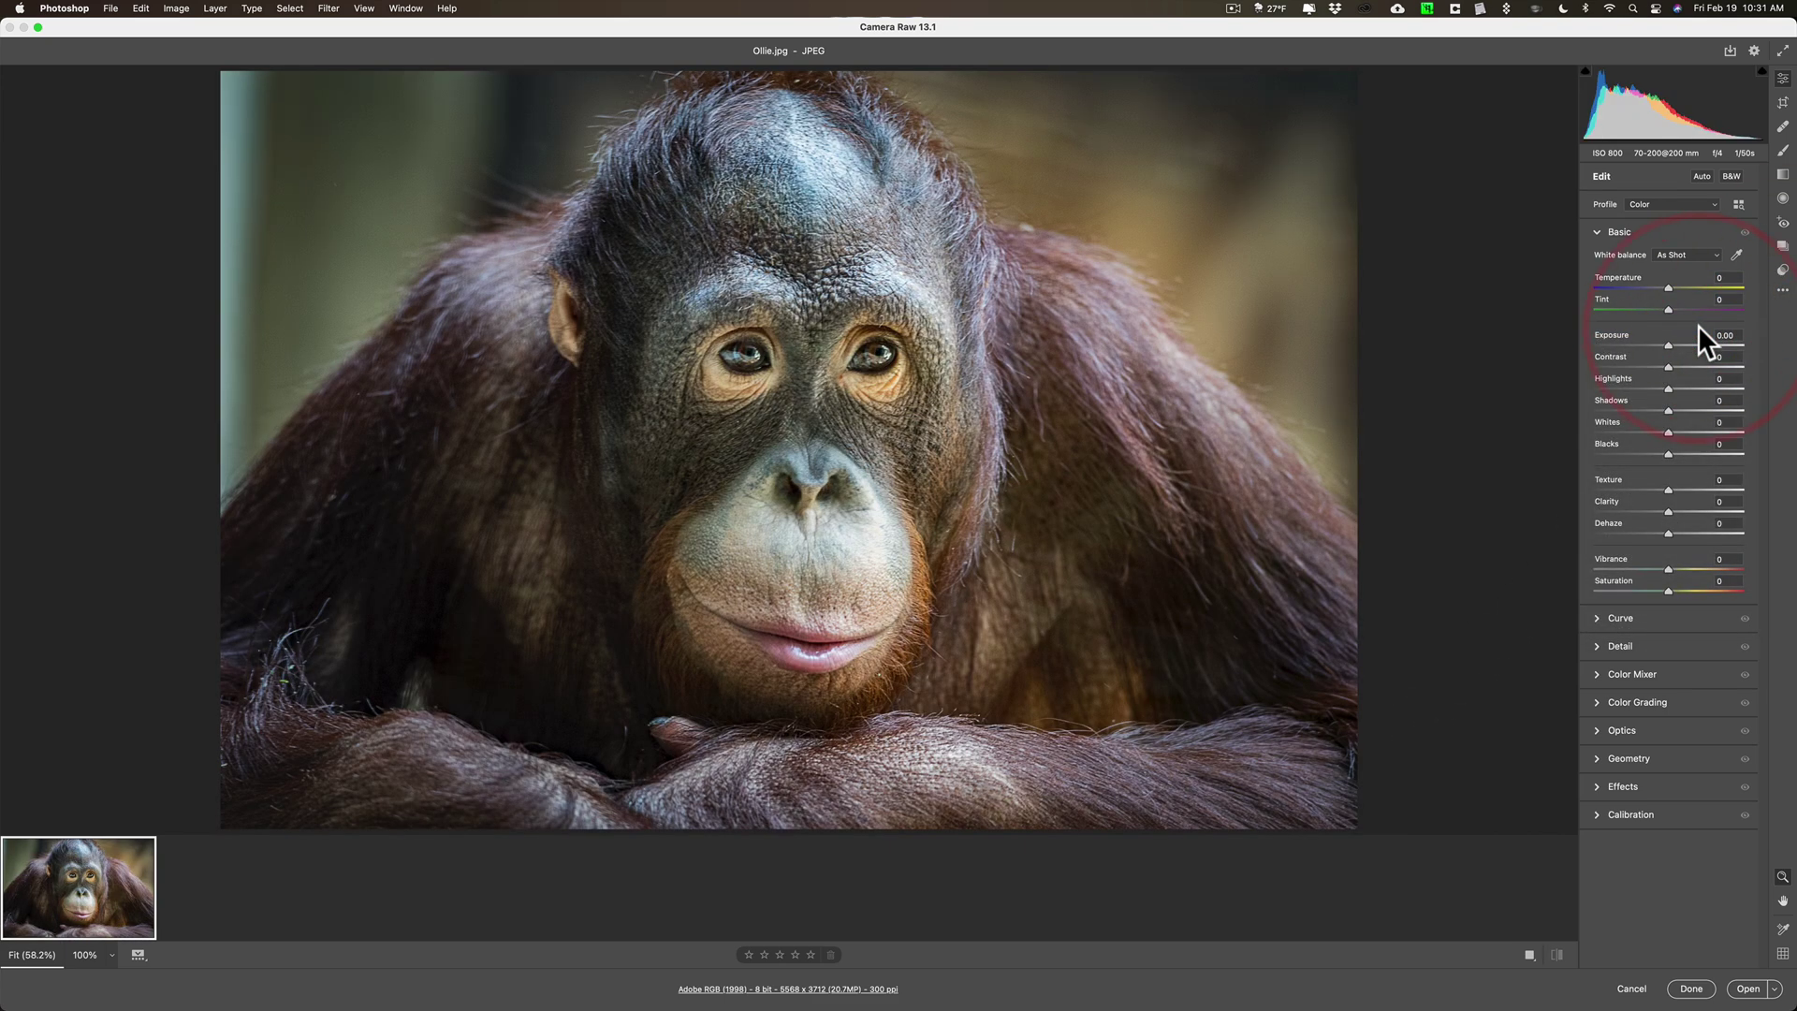
left_click(1698, 988)
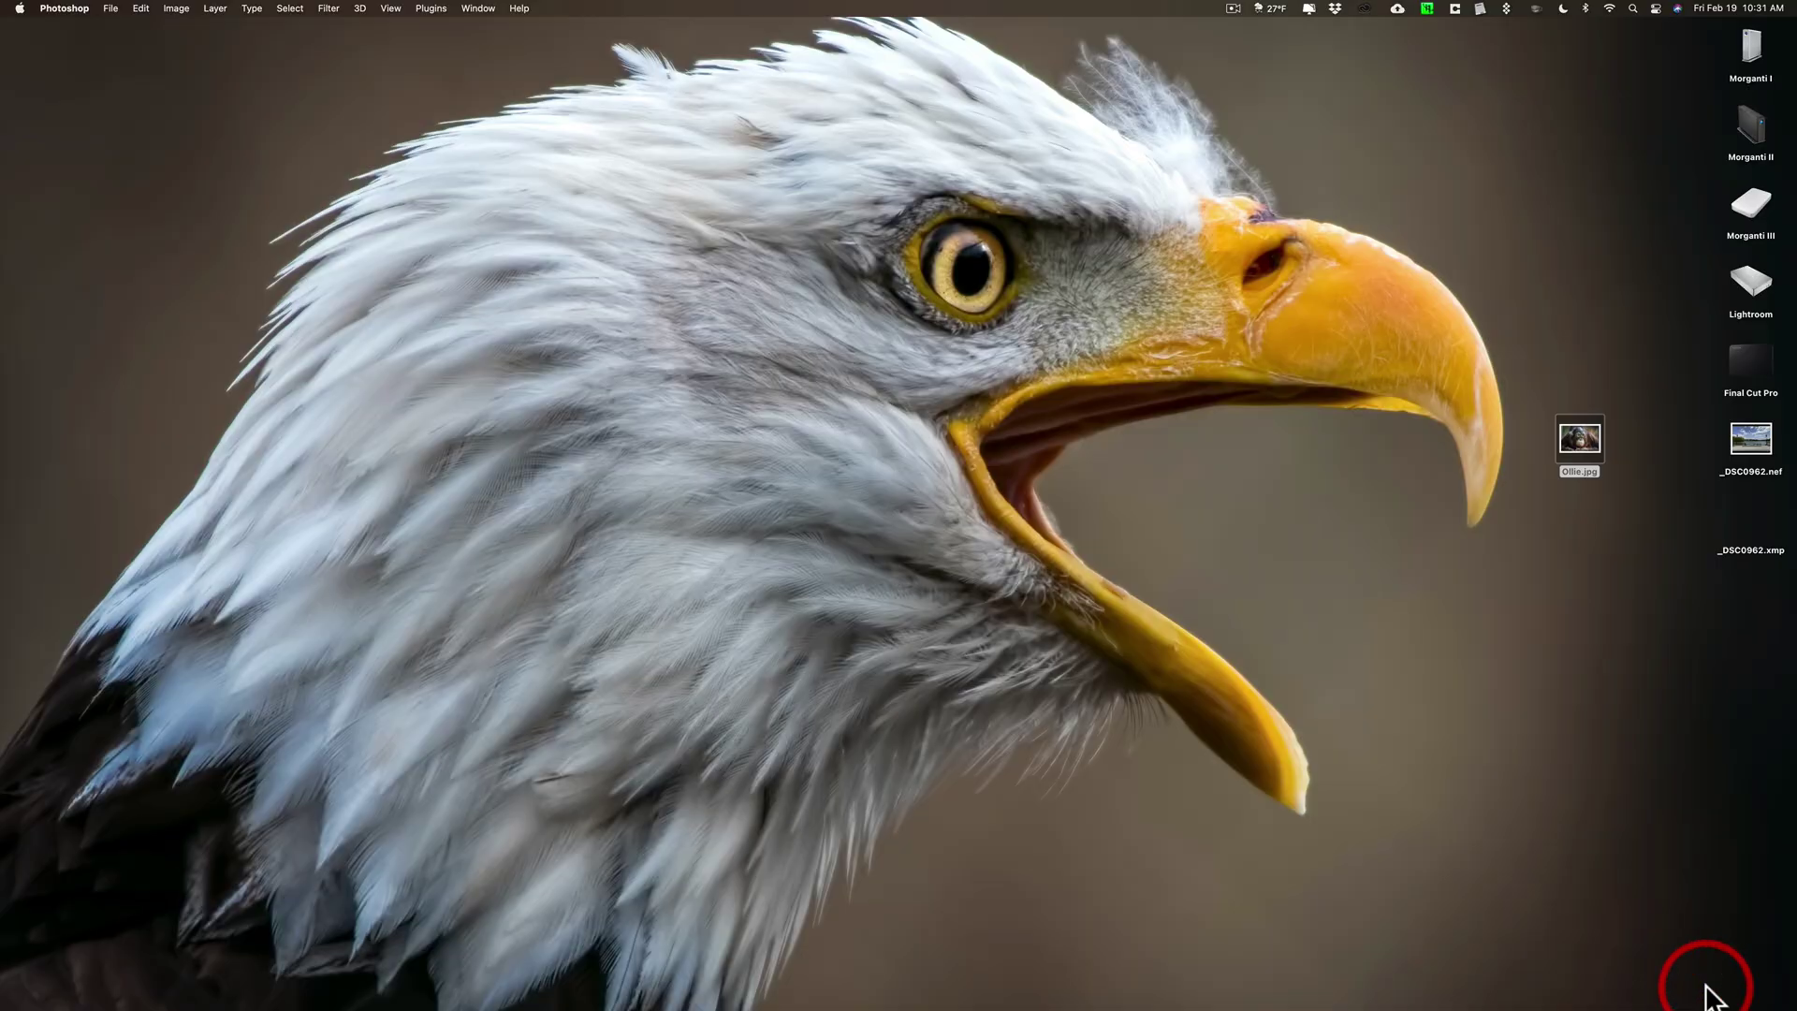
Open Ollie.jpg as a regular document, close it, and minimize Photoshop.
left_click_drag(1569, 451, 1201, 992)
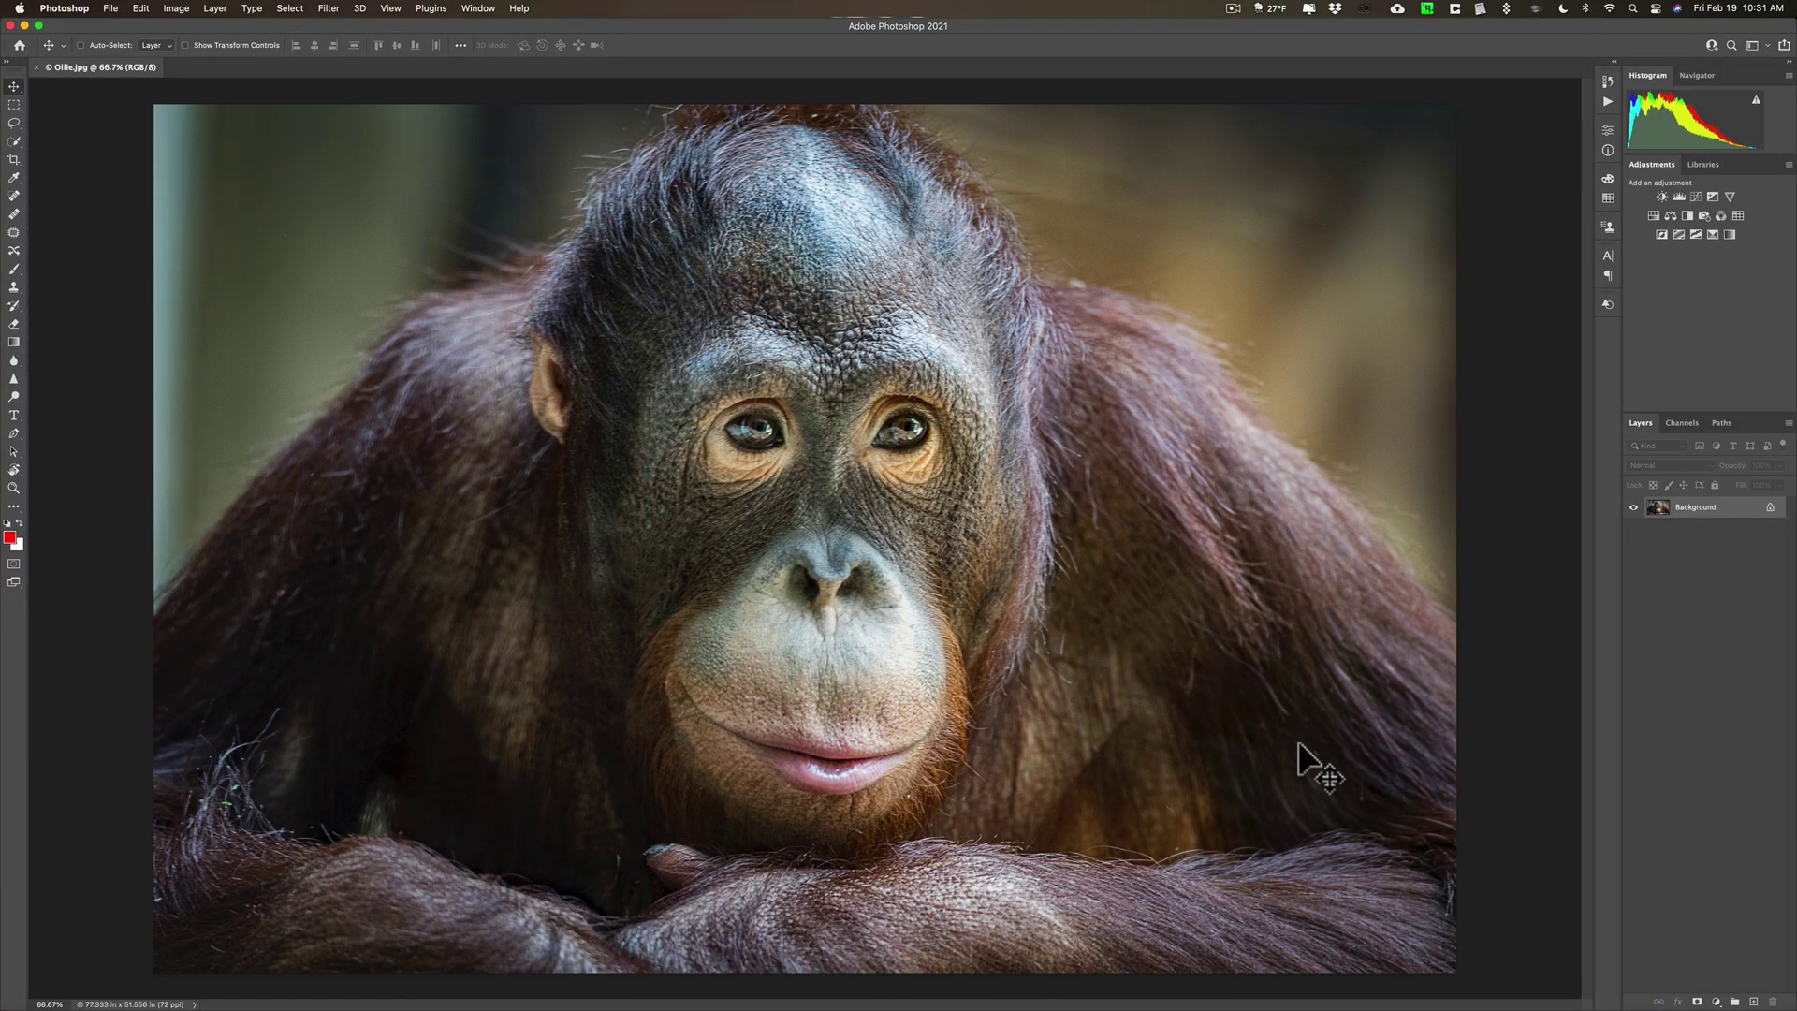
left_click(47, 67)
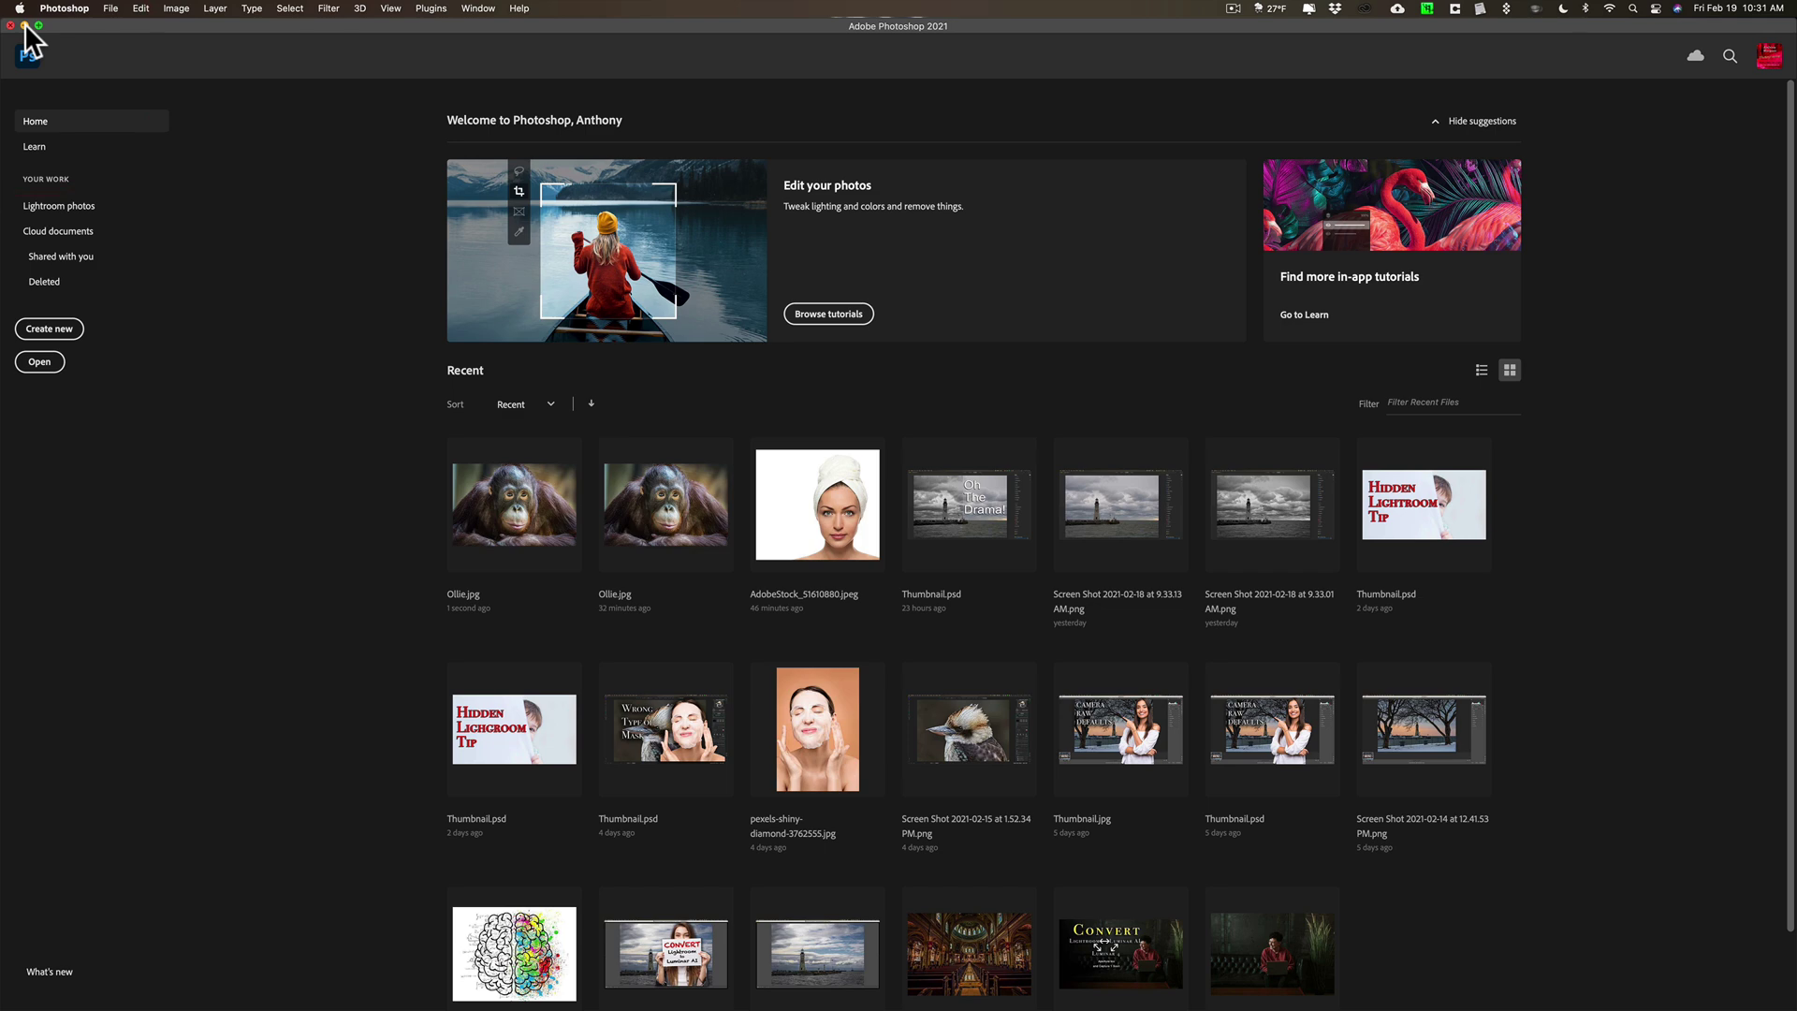
left_click(24, 25)
Open _DSC0962.nef, set JPEG/HEIC and TIFF to 'Automatically open all supported', and close with Done.
left_click_drag(1757, 458, 1201, 969)
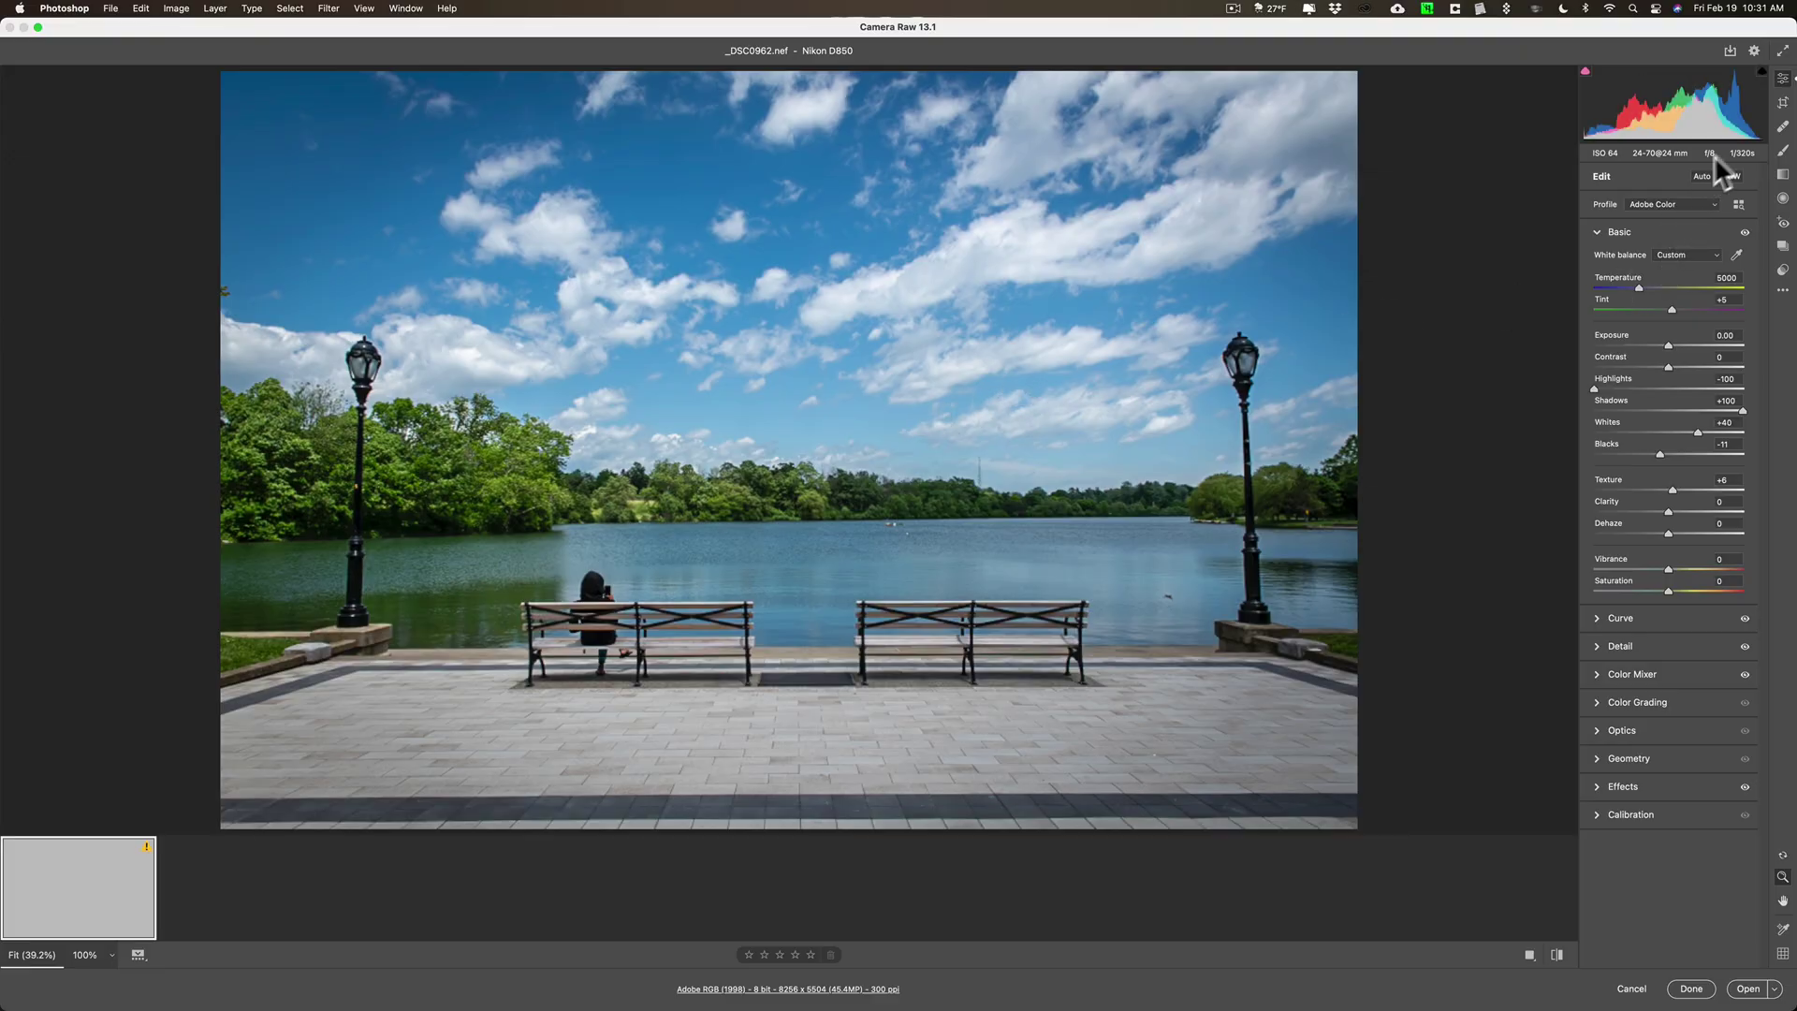
left_click(1755, 51)
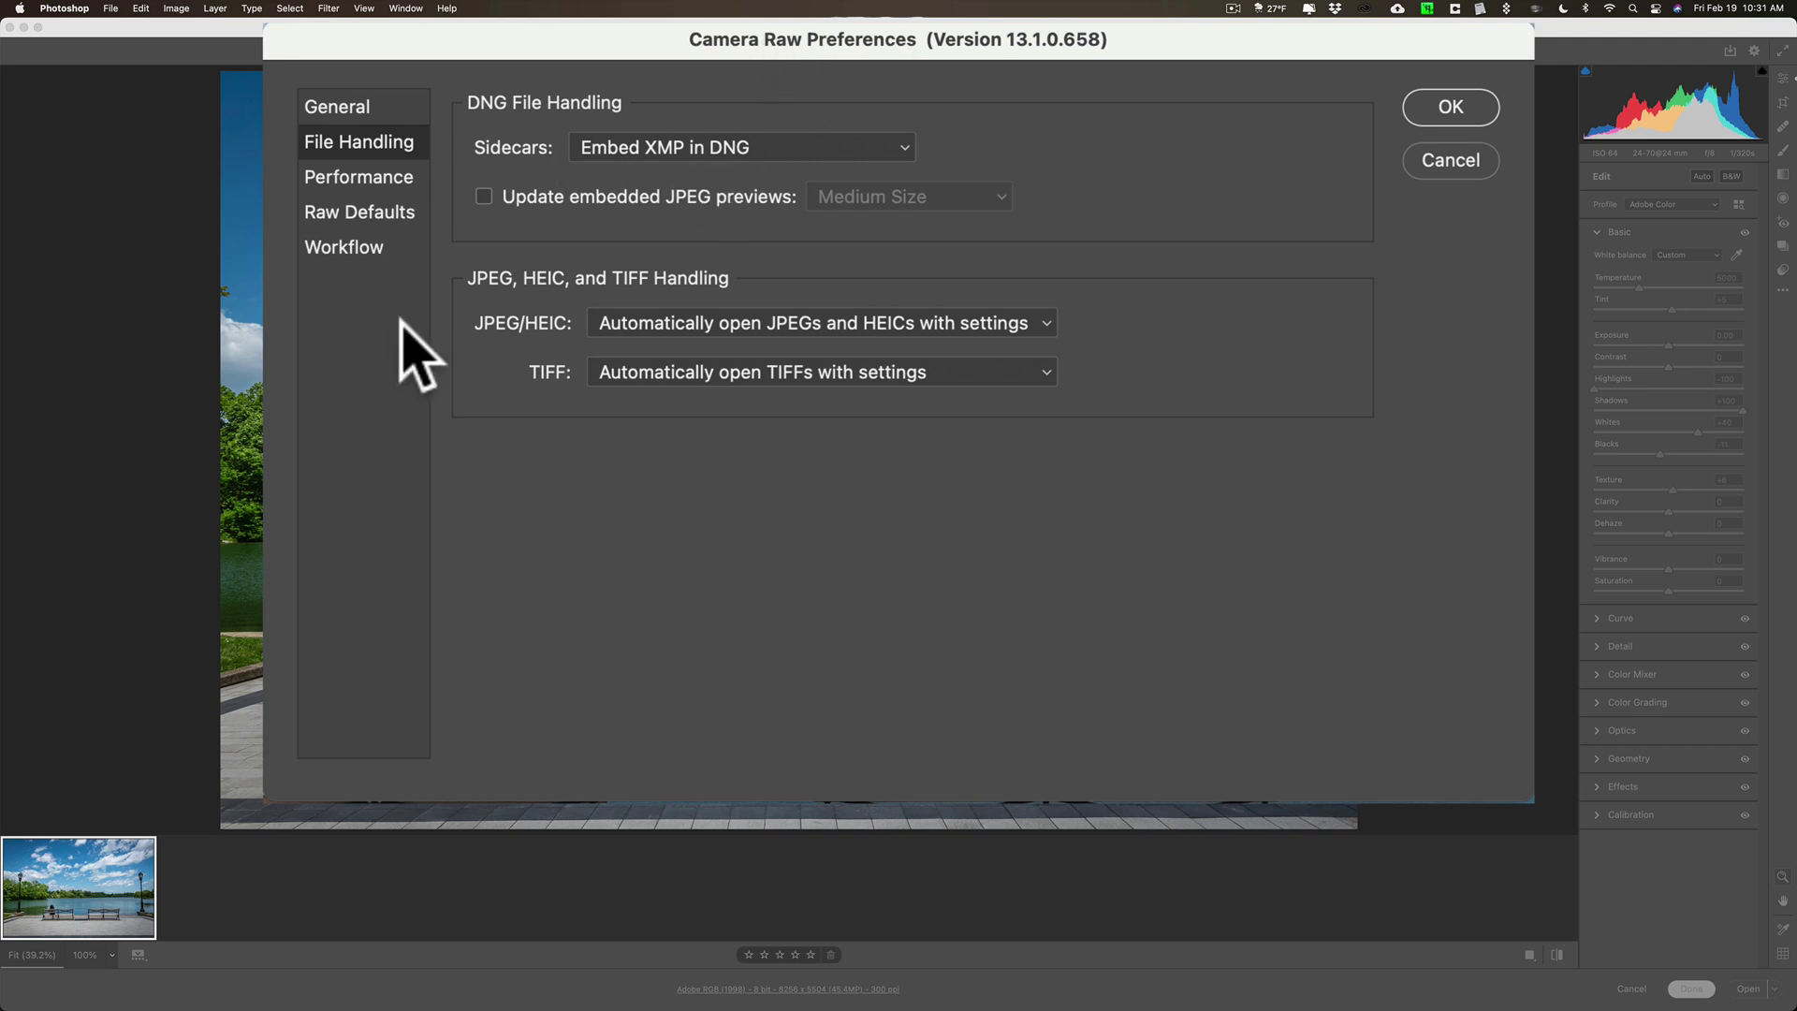
left_click(805, 323)
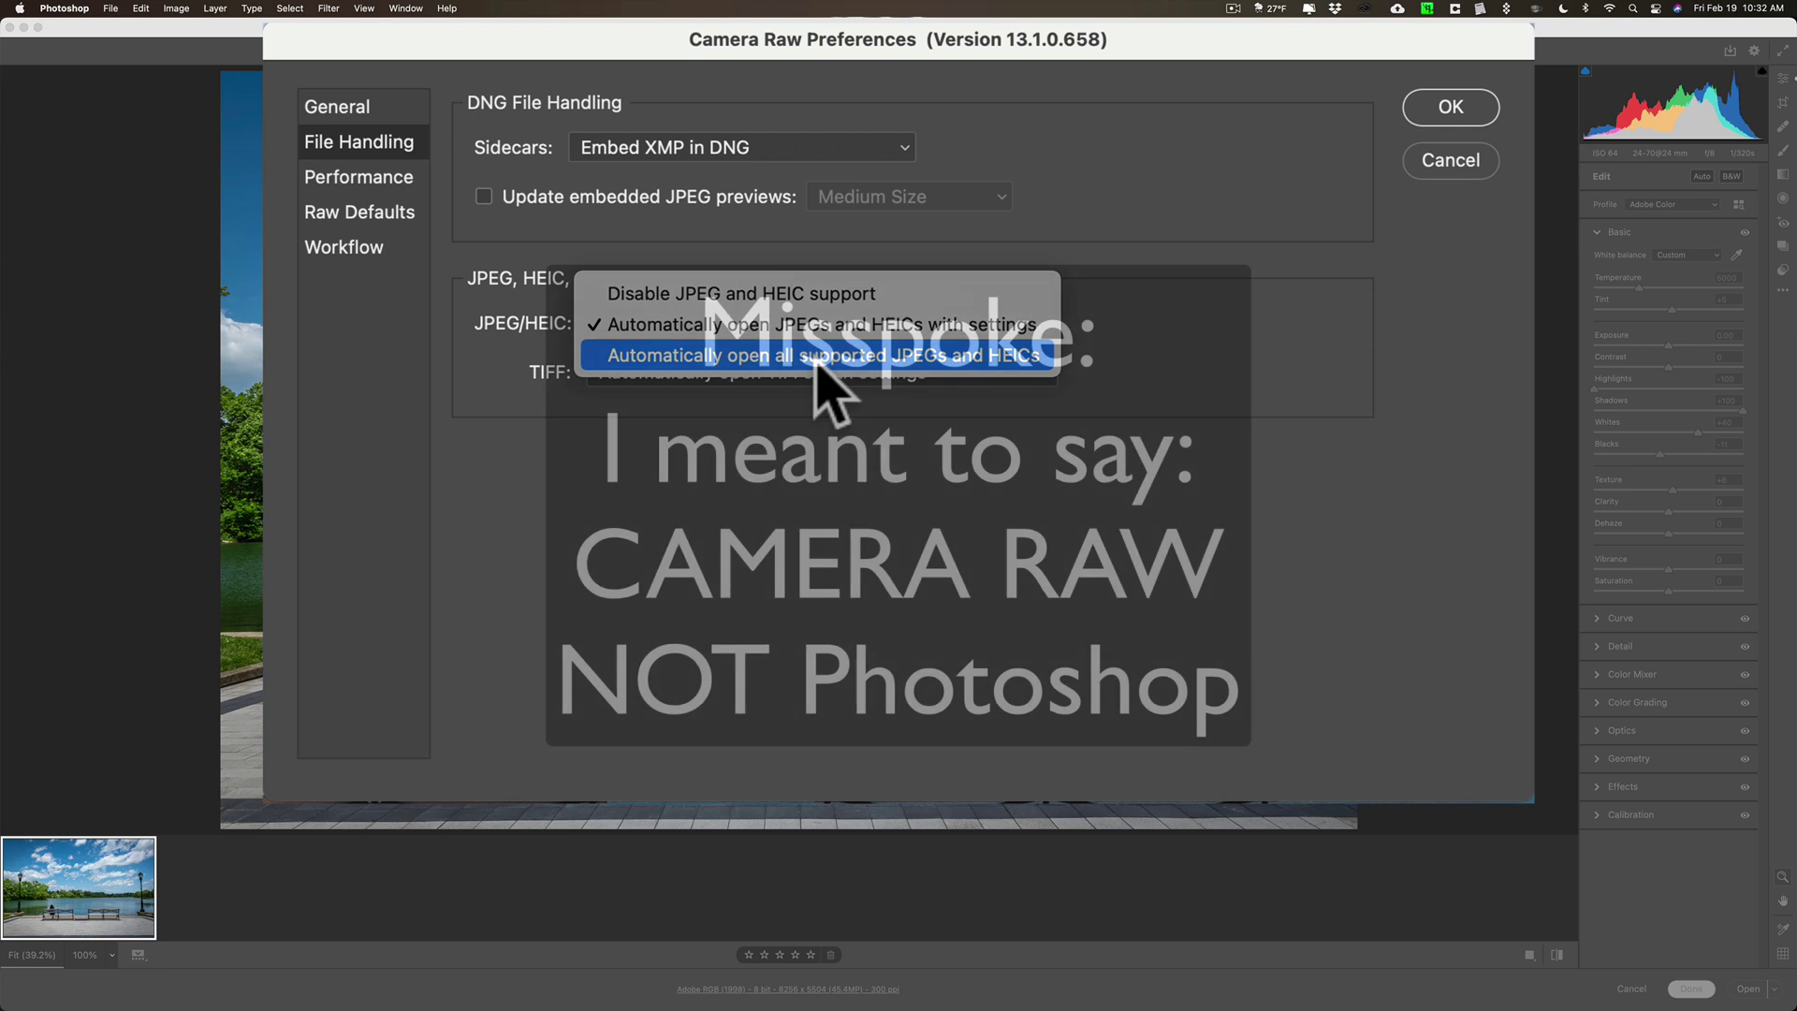
left_click(812, 360)
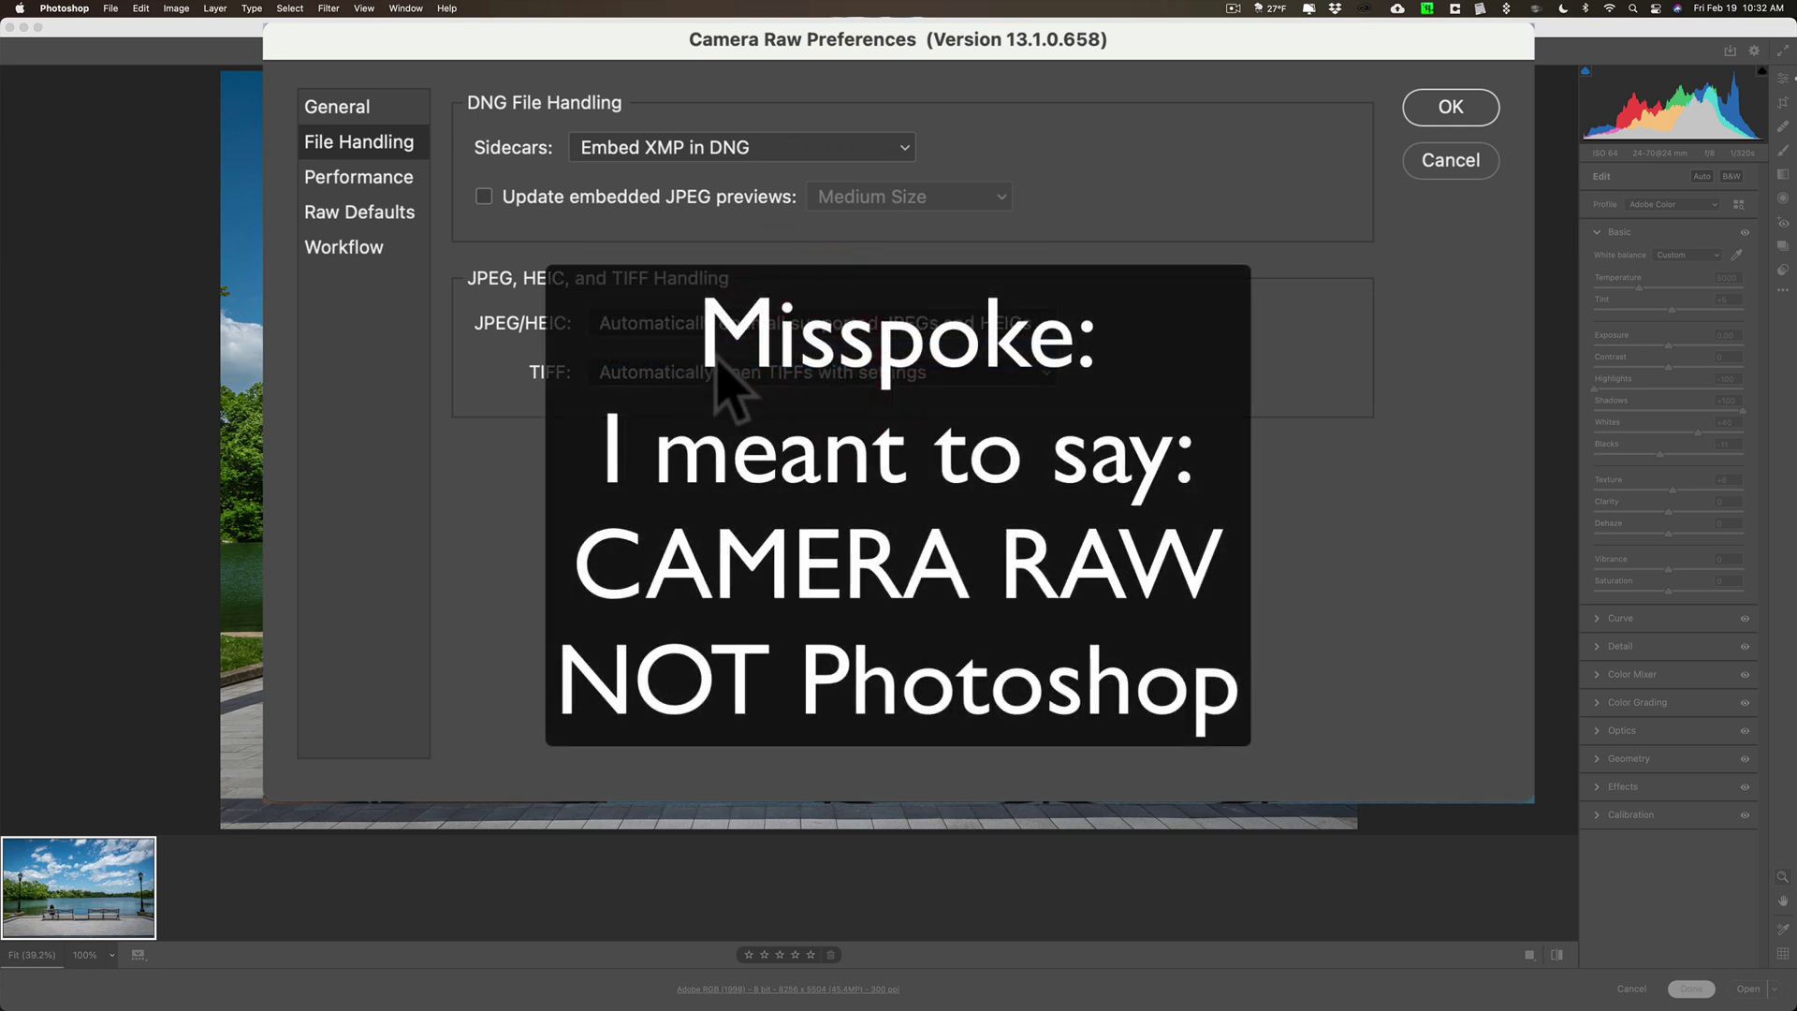
left_click(800, 375)
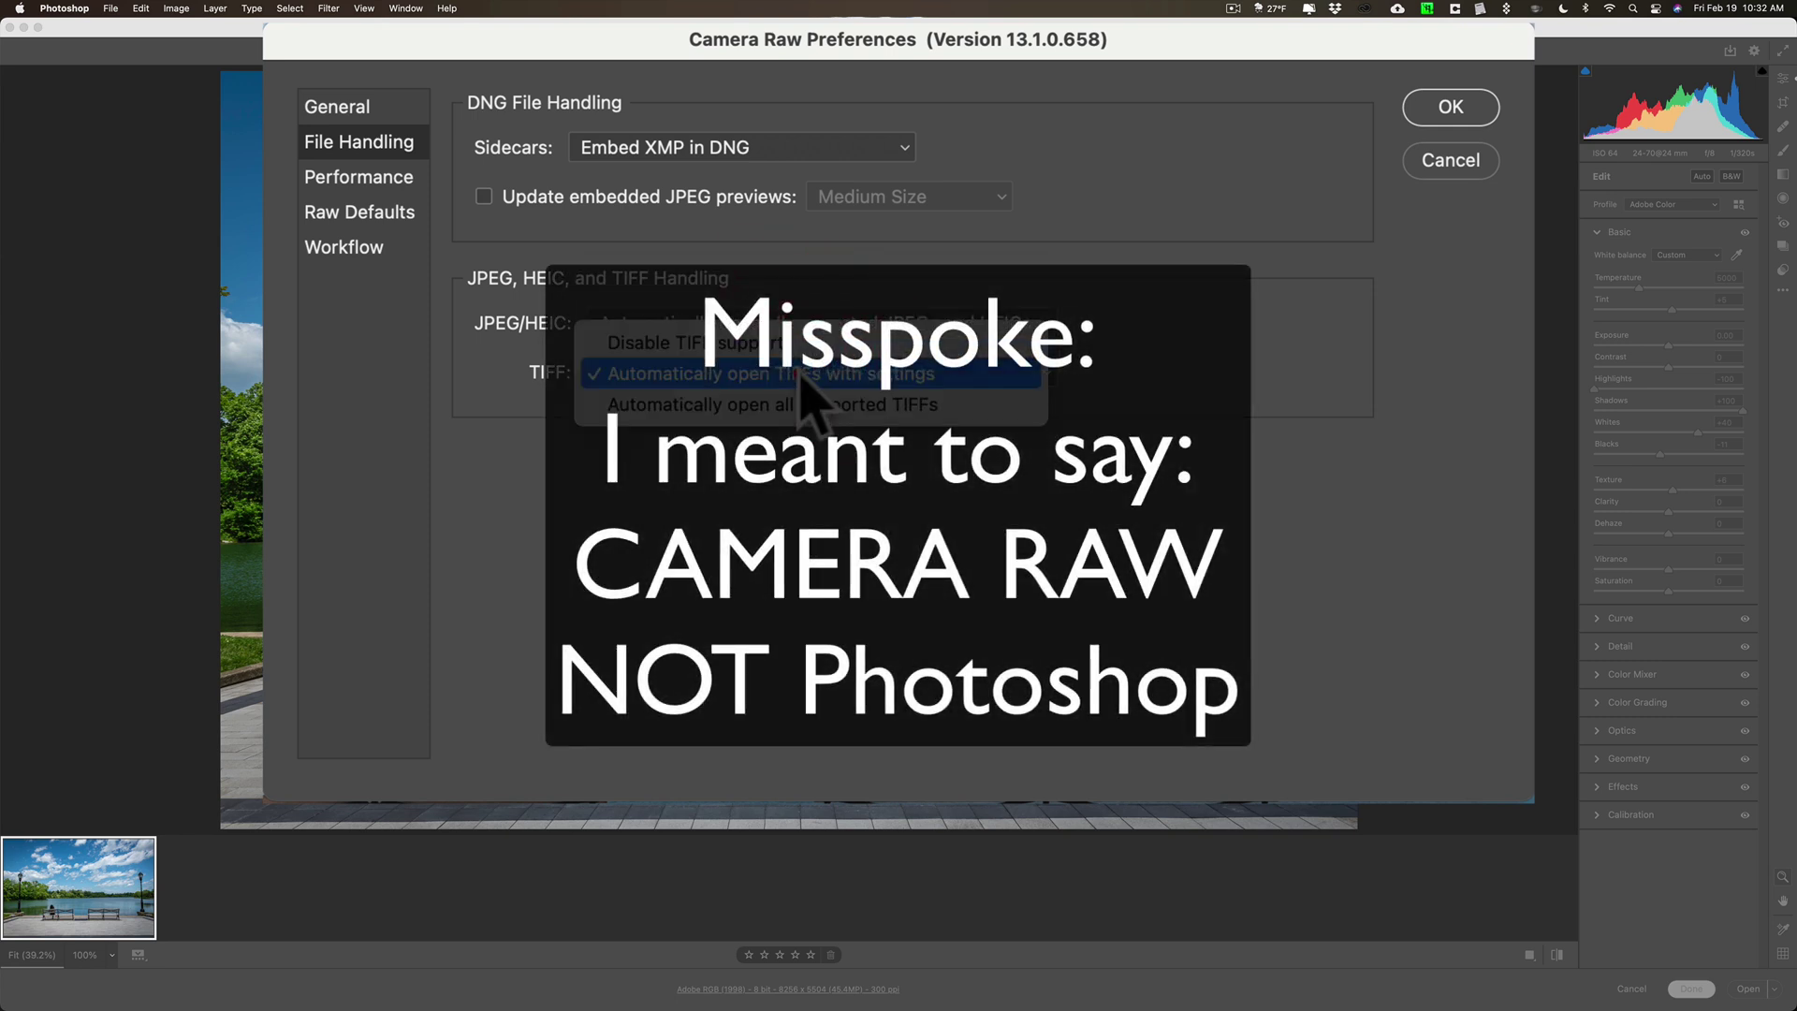
left_click(796, 391)
left_click(1442, 117)
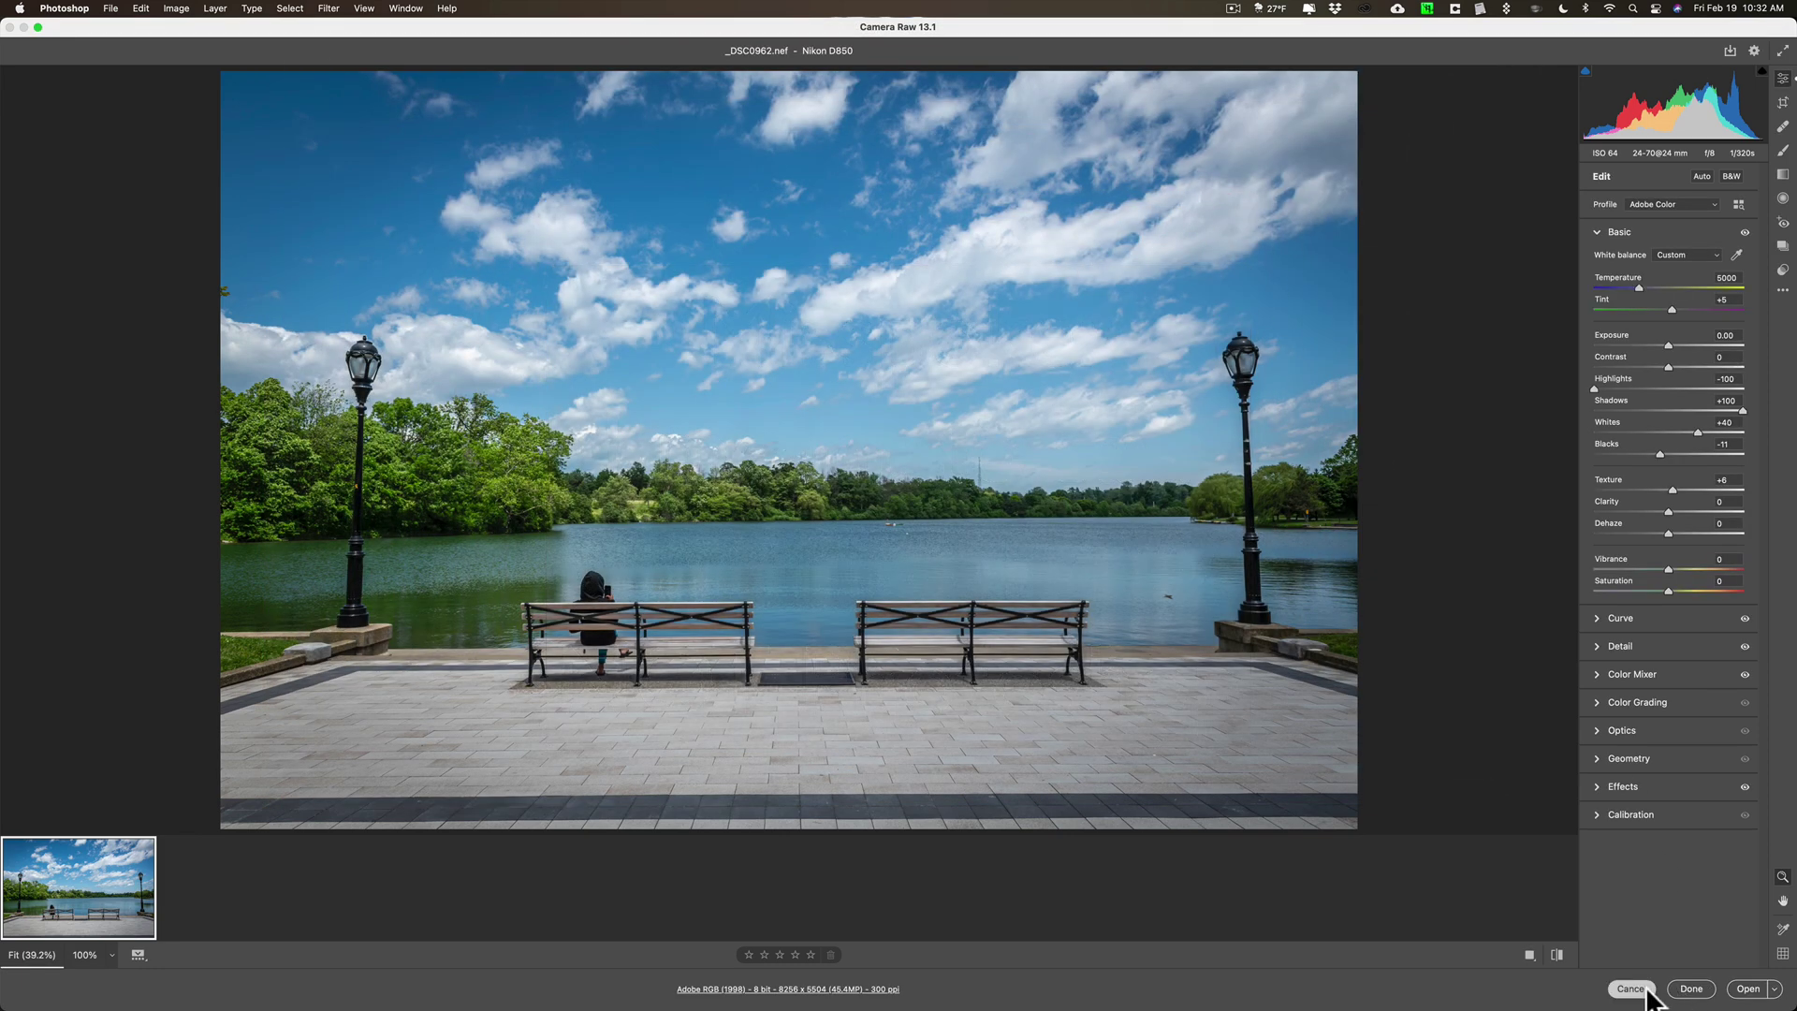
left_click(1691, 988)
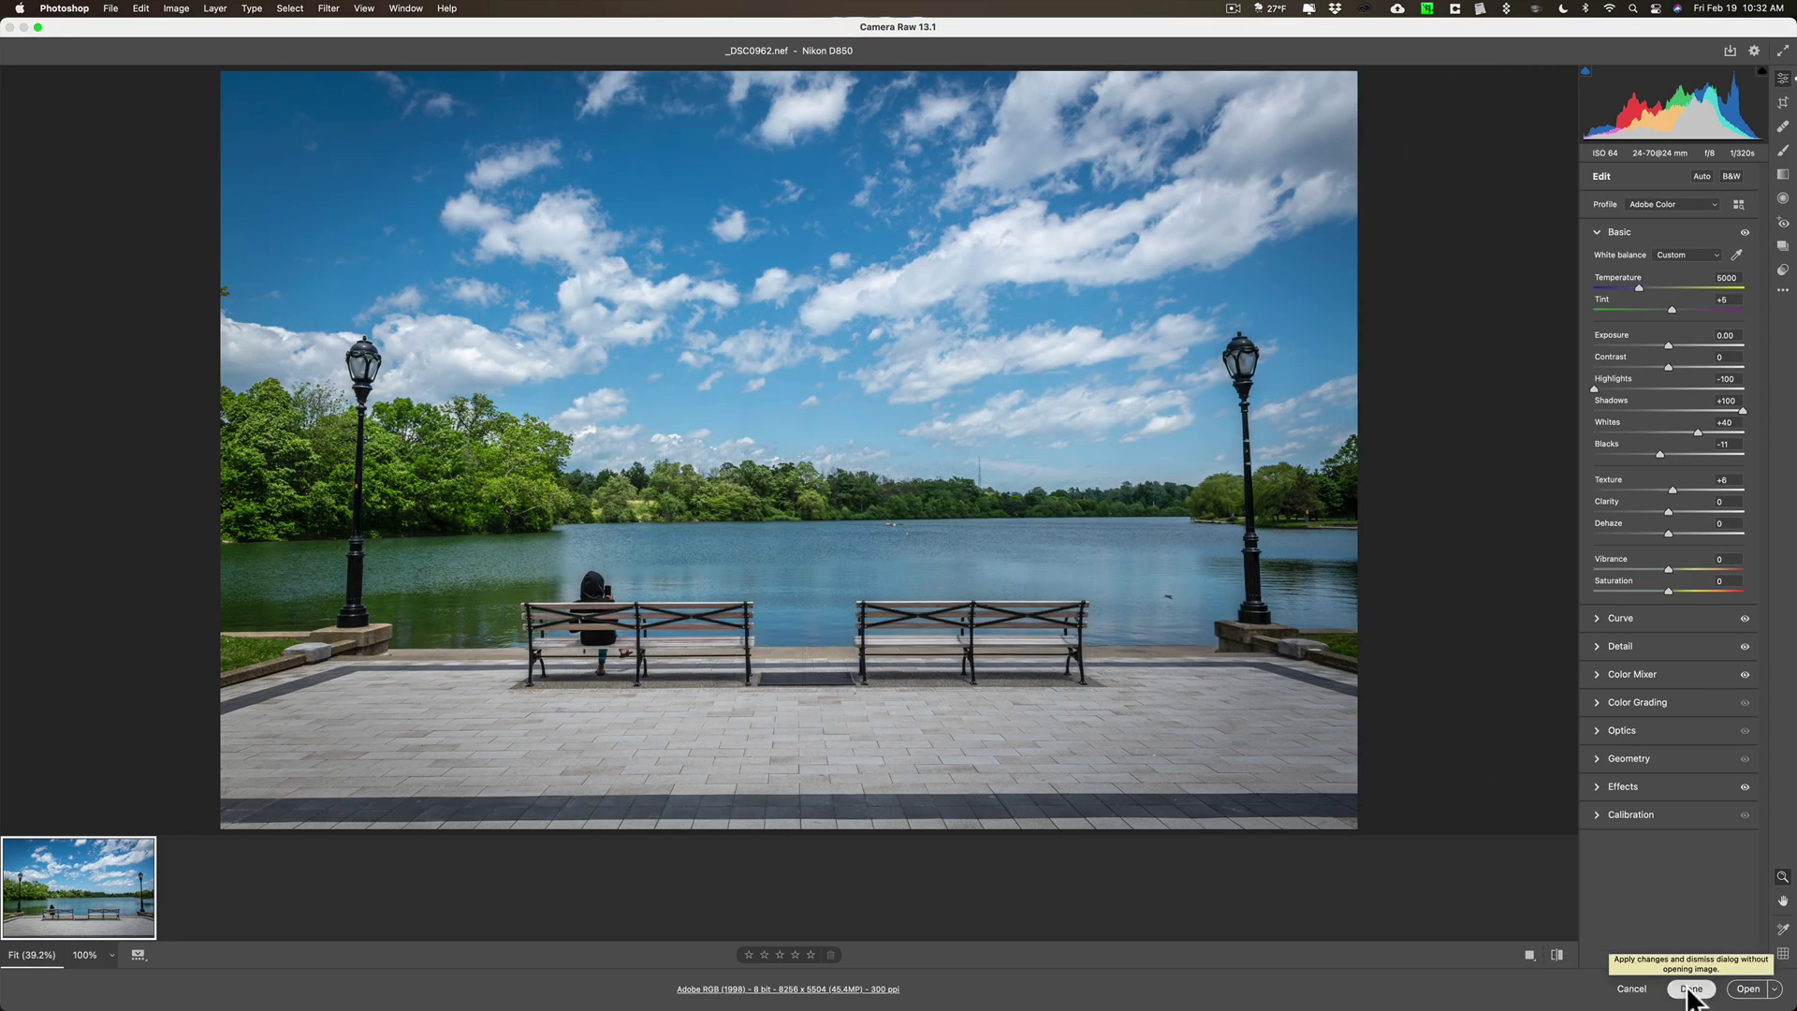
Open Ollie.jpg in Camera Raw and lower its Exposure to -5.00.
left_click(1592, 438)
left_click_drag(1592, 438, 1206, 985)
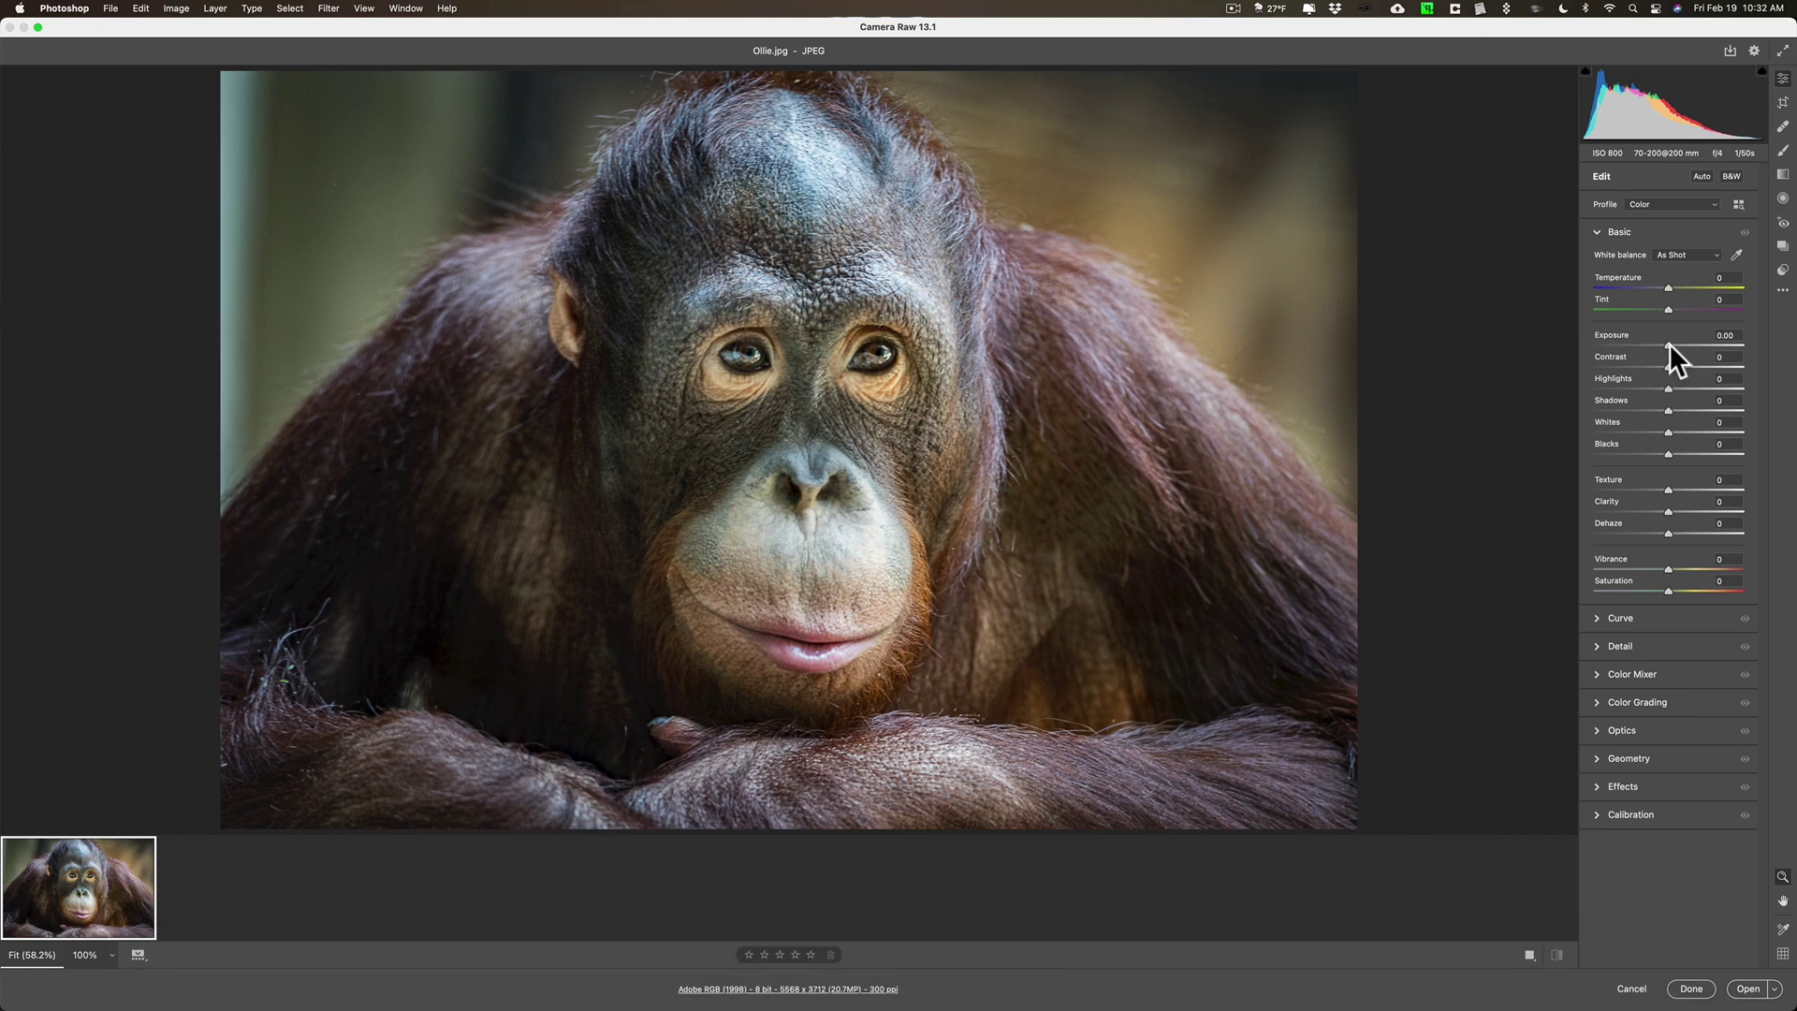
left_click_drag(1669, 345, 1445, 339)
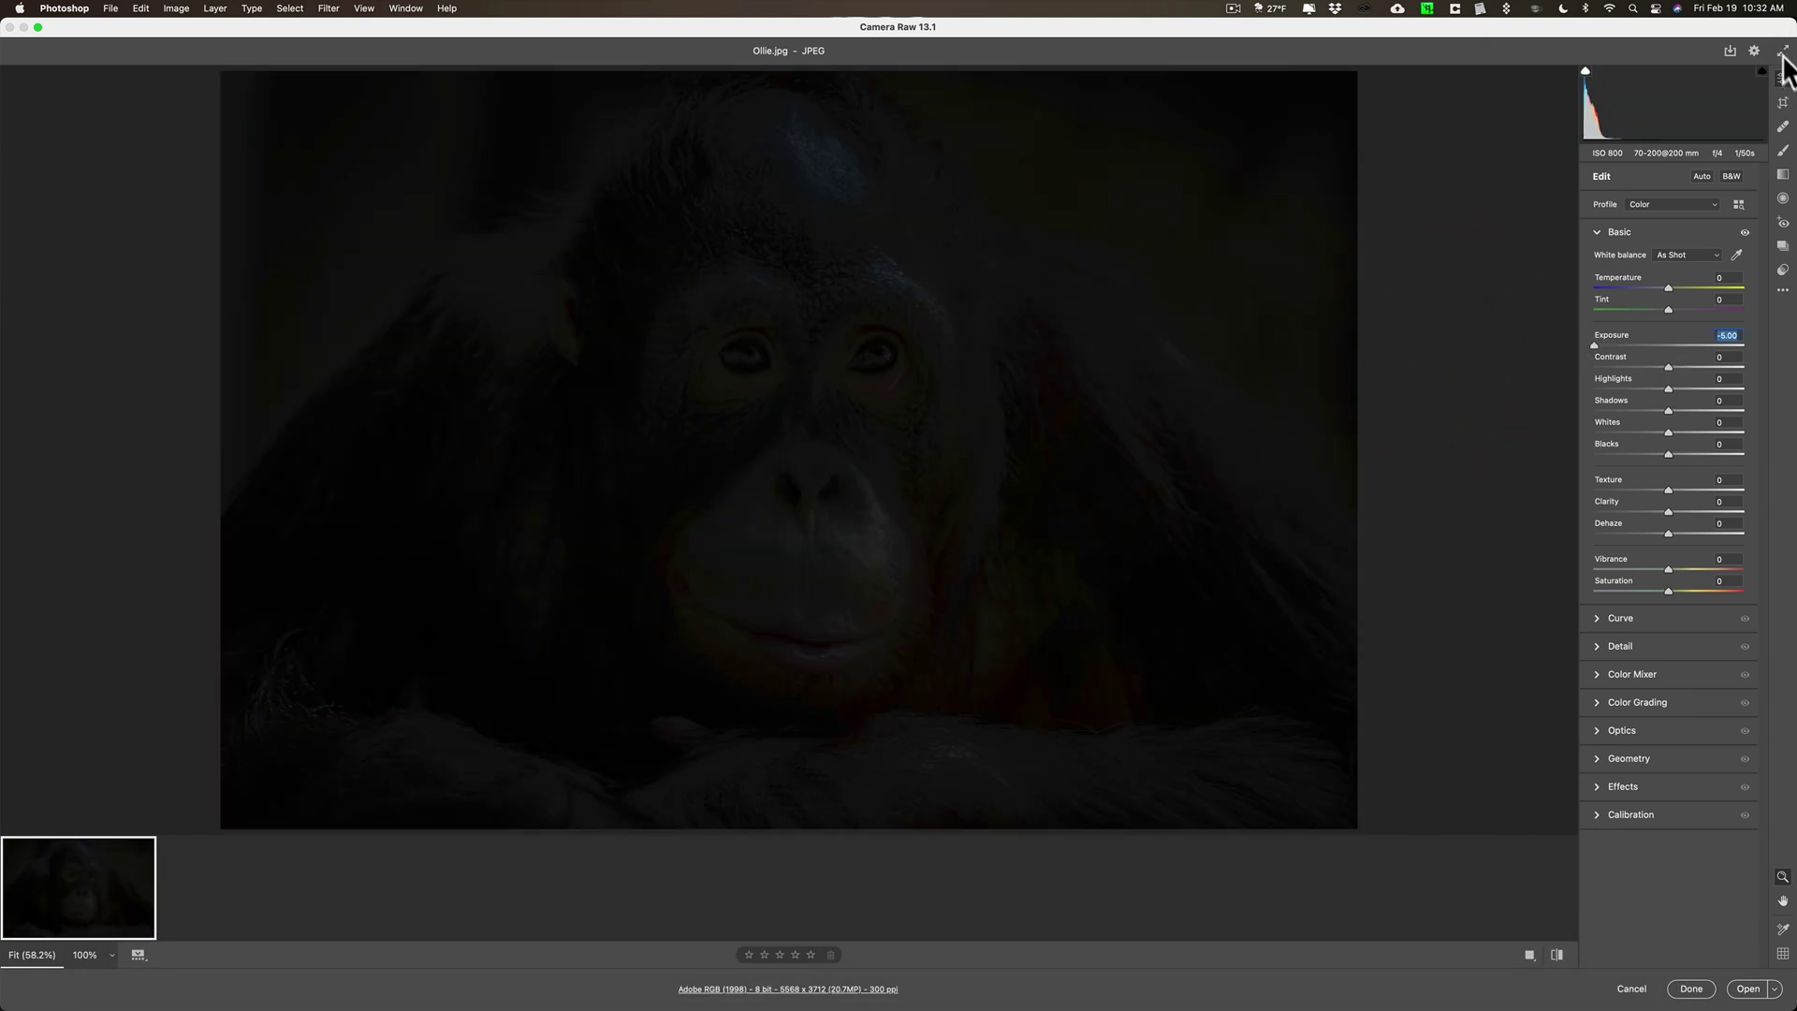
Choose Disable JPEG/HEIC support and Disable TIFF support, then close Camera Raw with Done.
left_click(1754, 50)
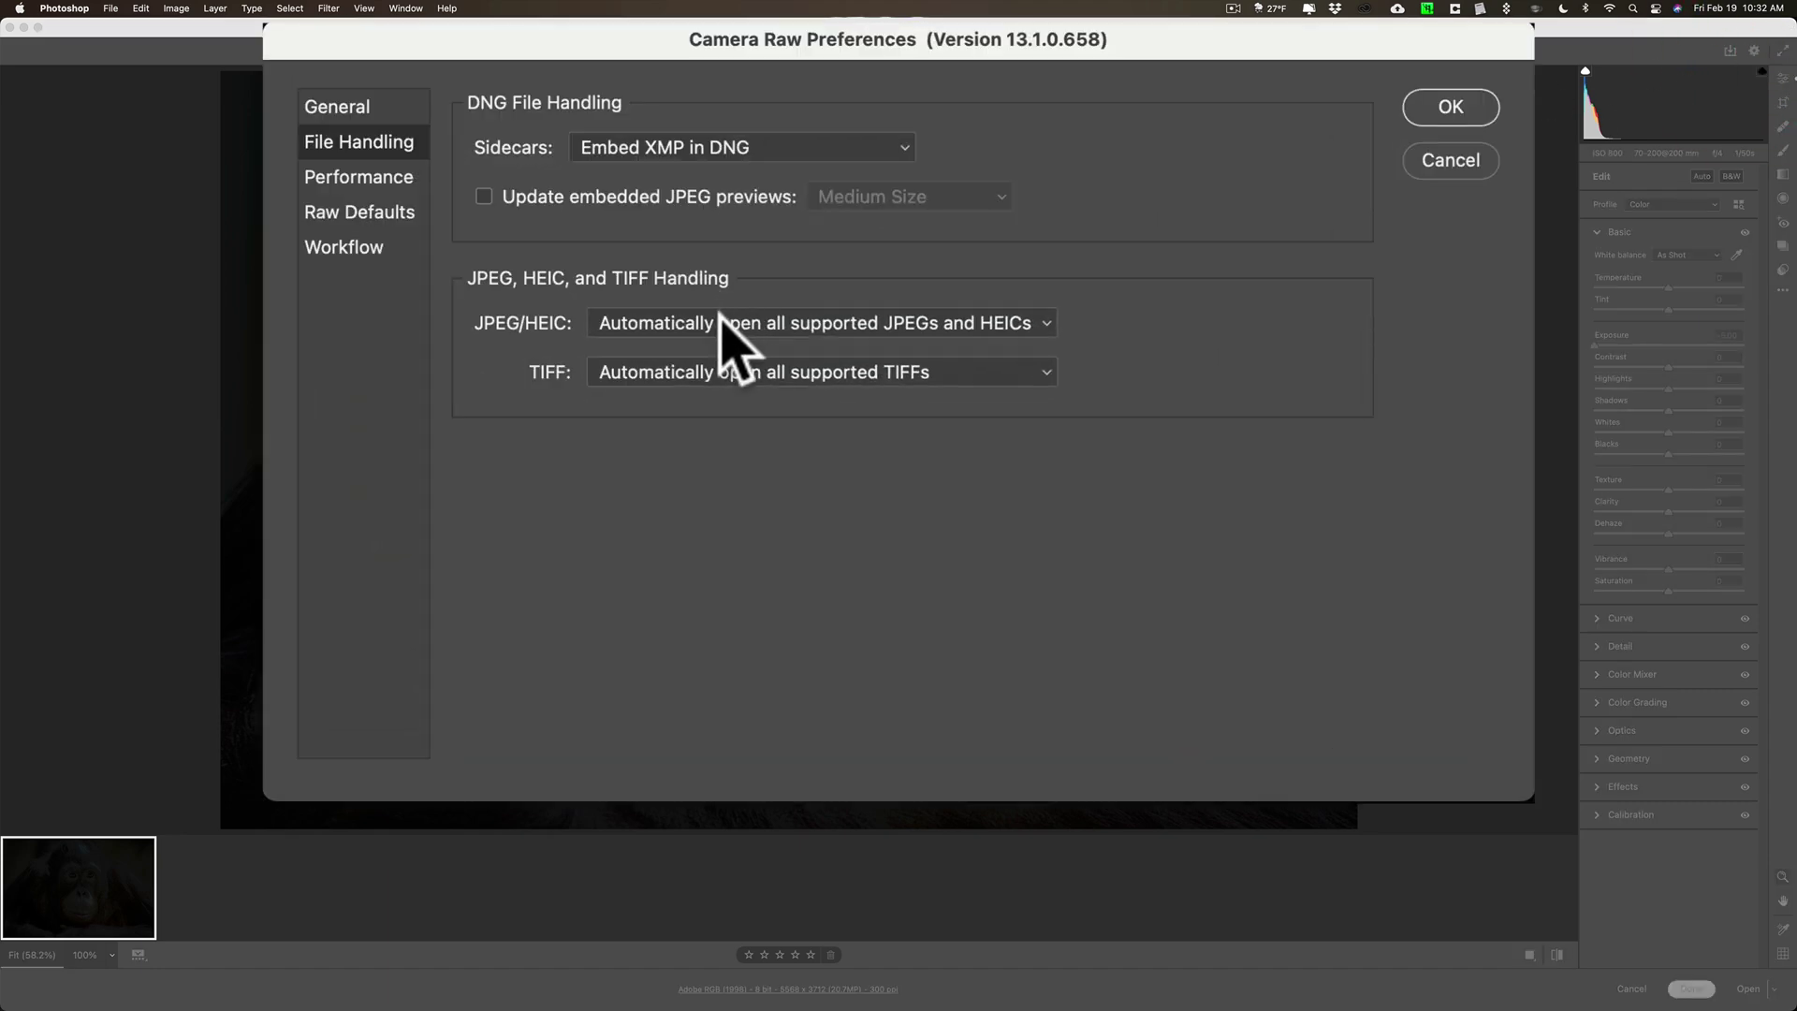
left_click(722, 328)
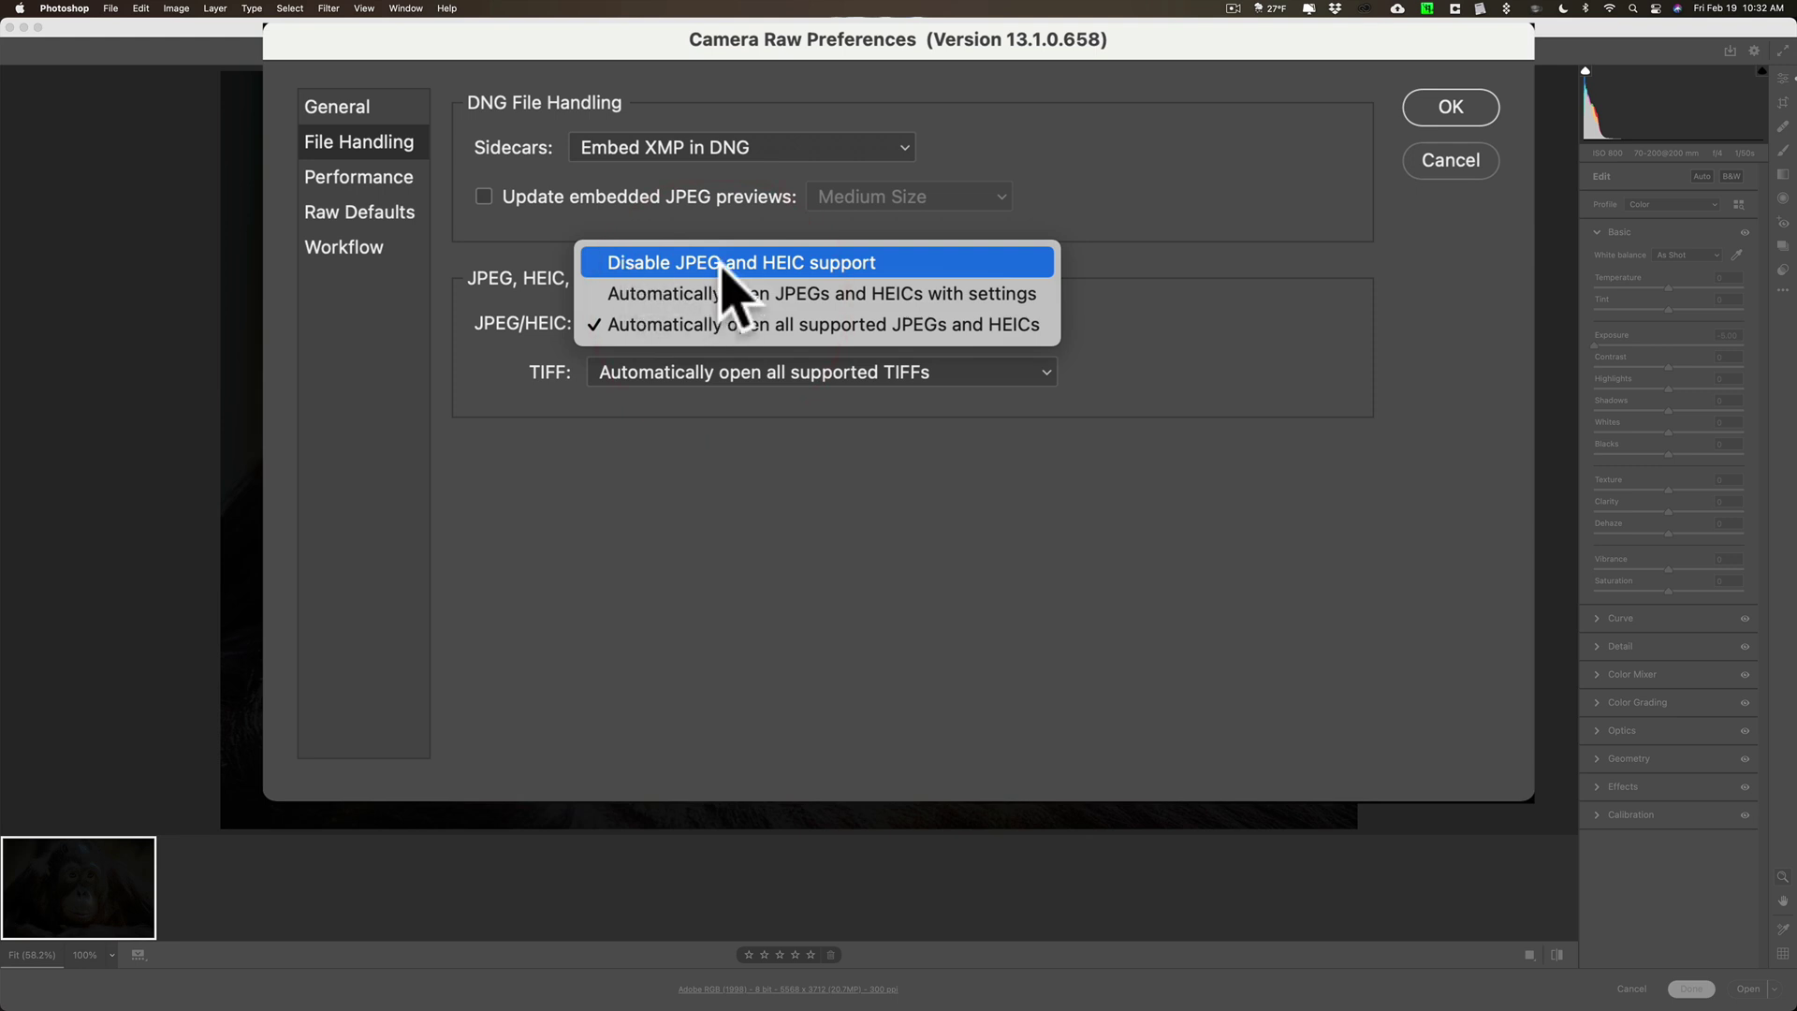
left_click(826, 265)
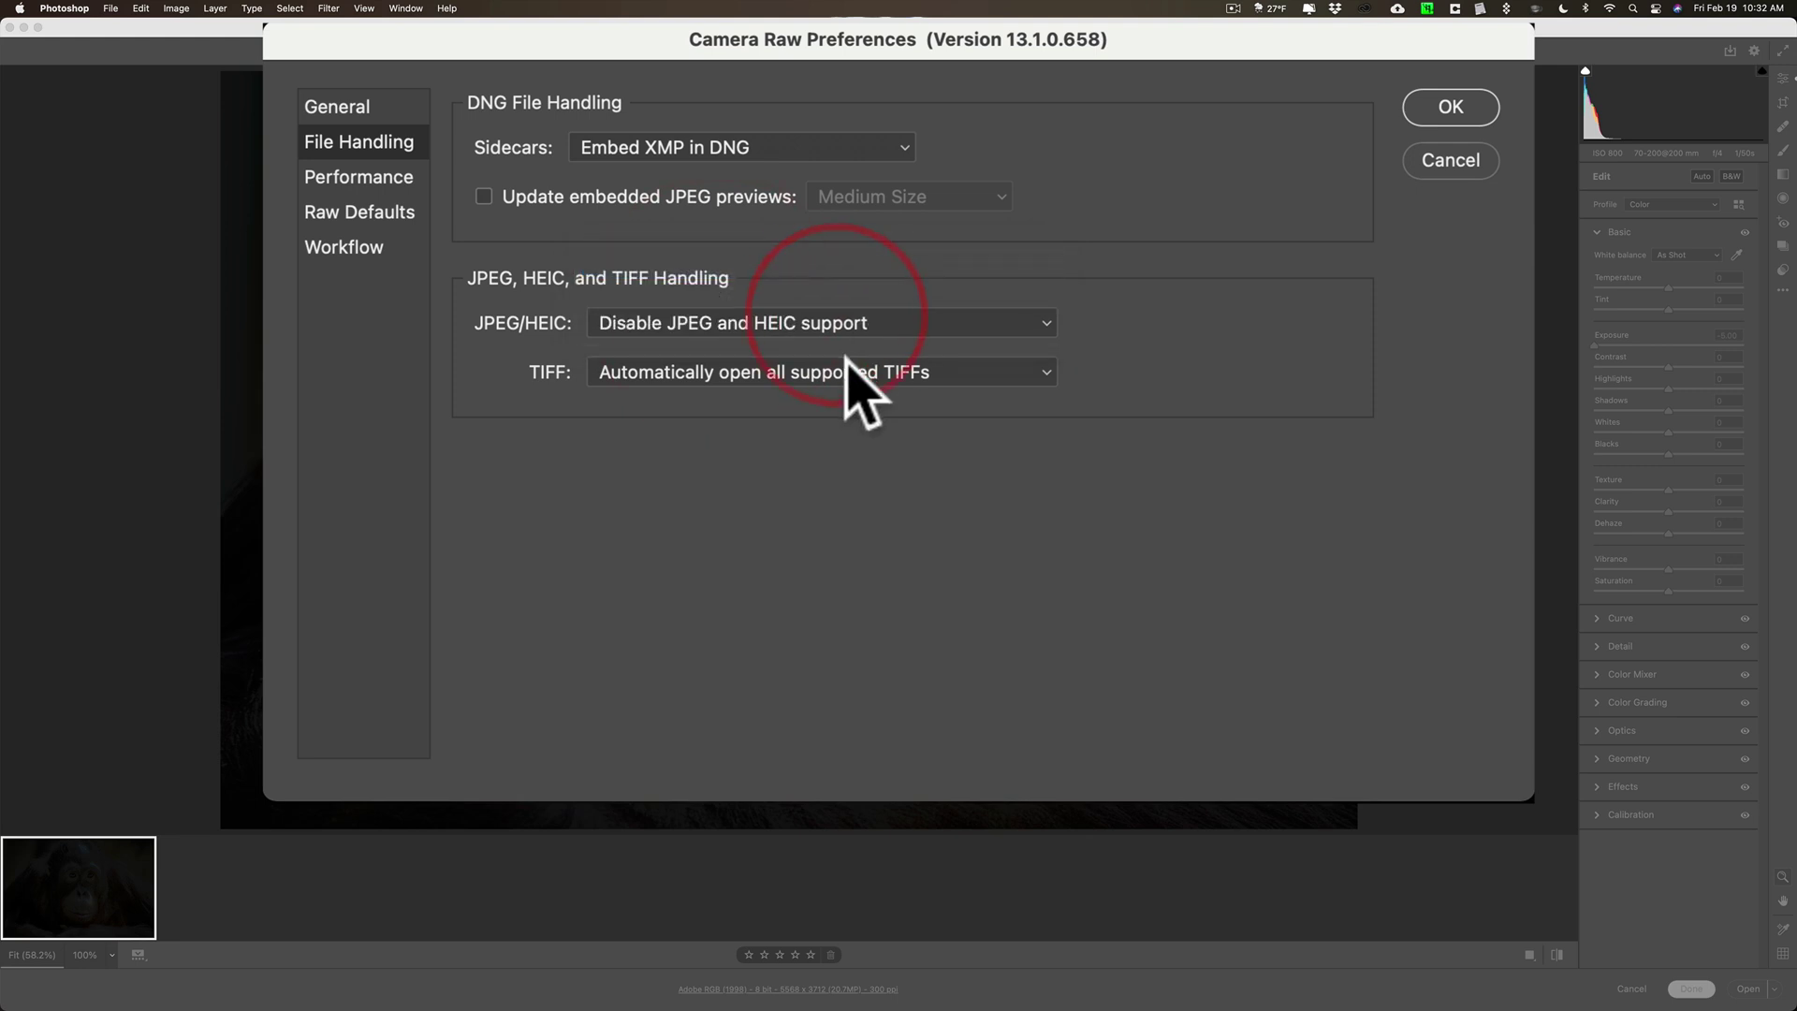
left_click(845, 372)
left_click(838, 301)
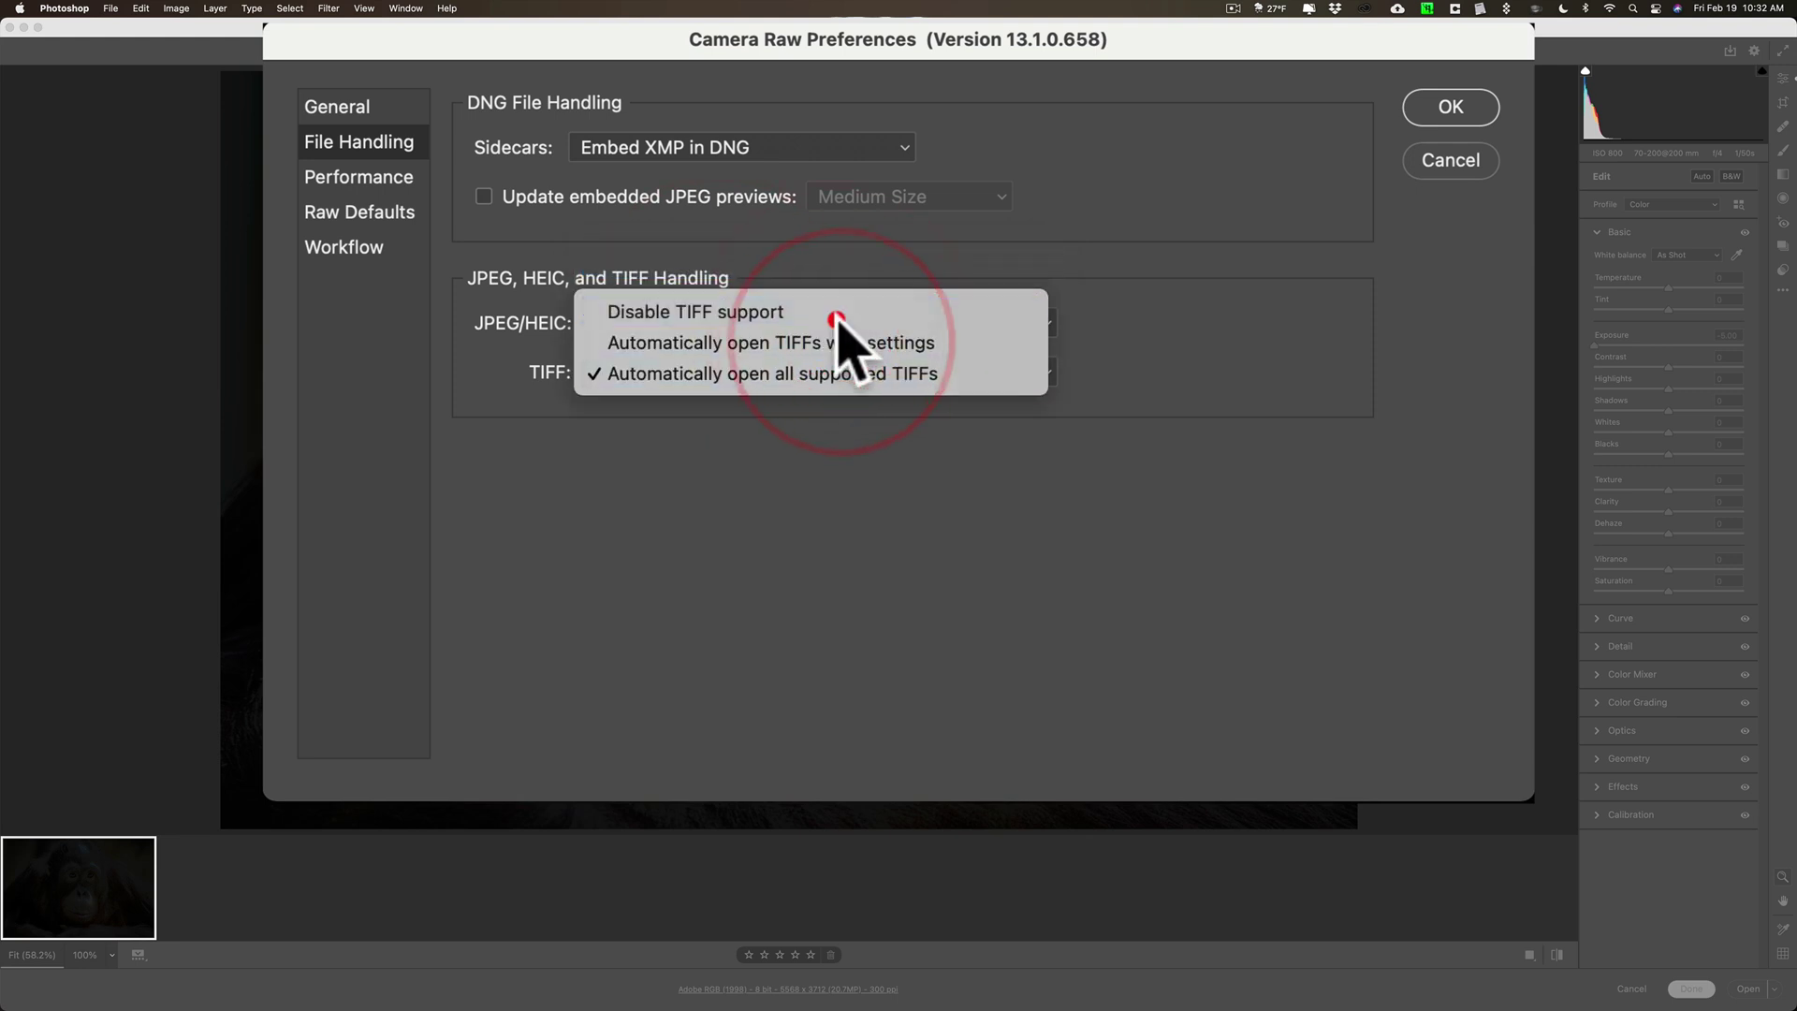
left_click(1423, 116)
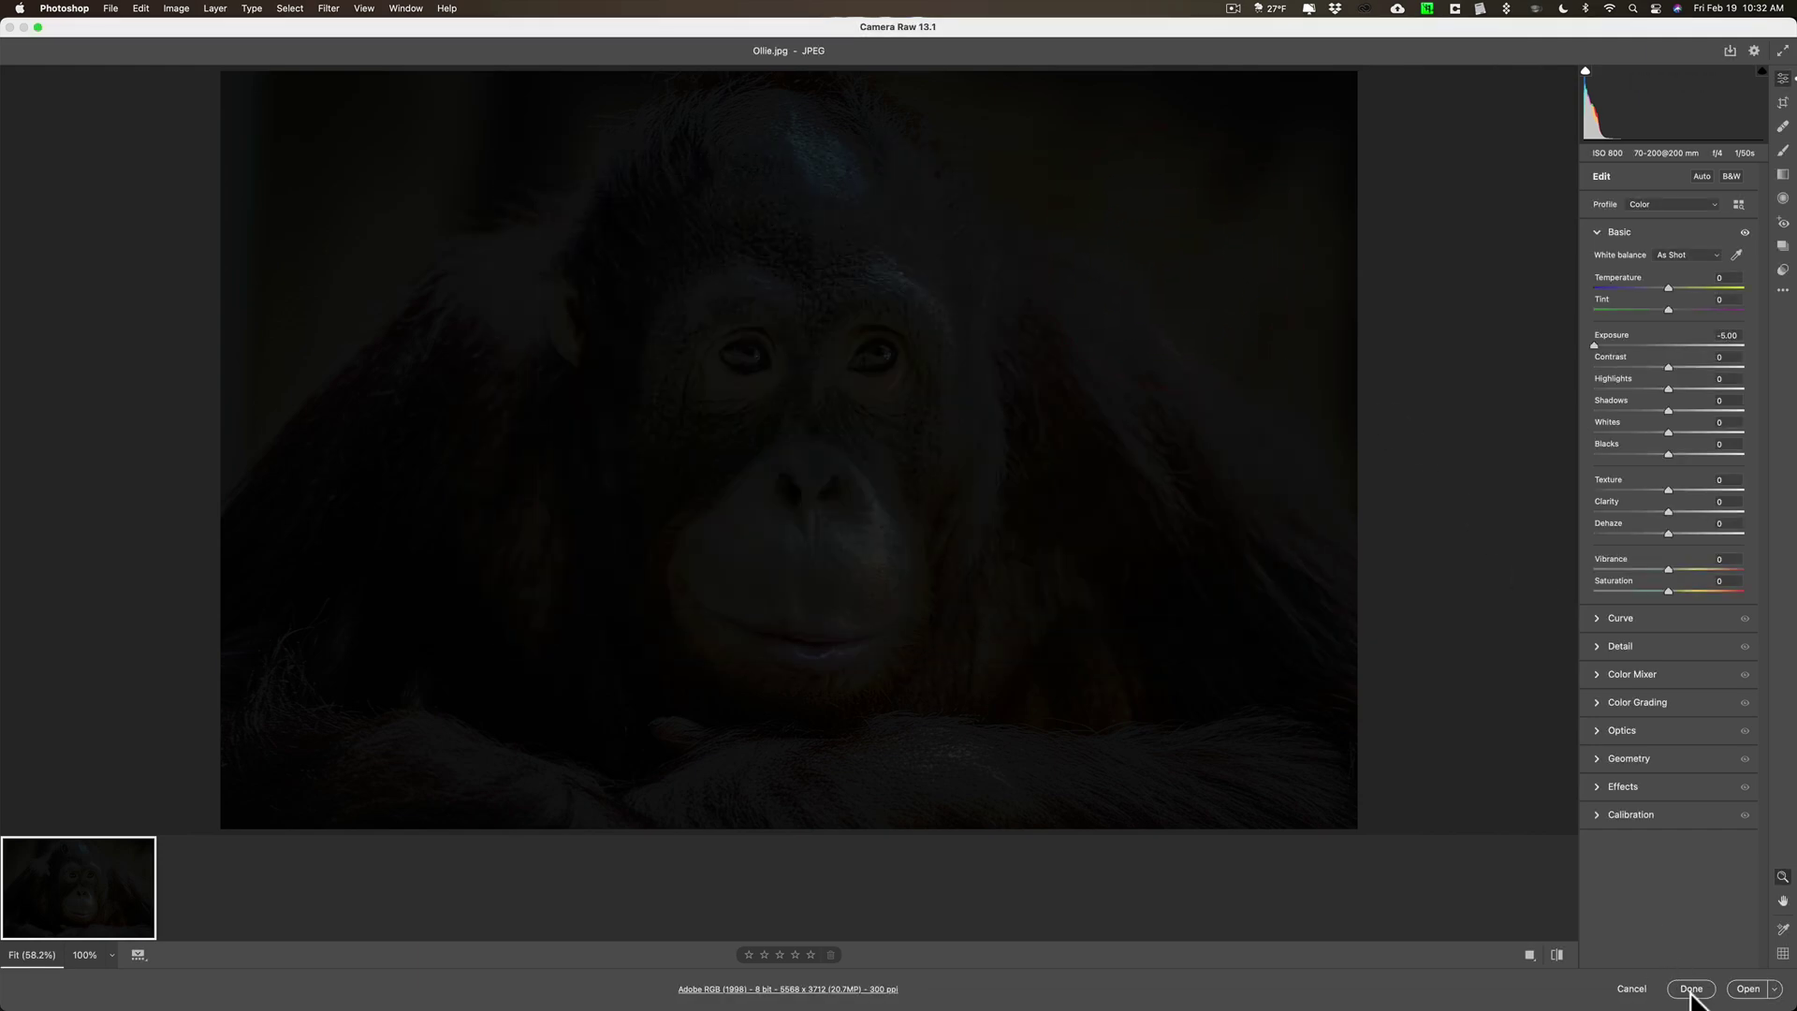
left_click(1689, 987)
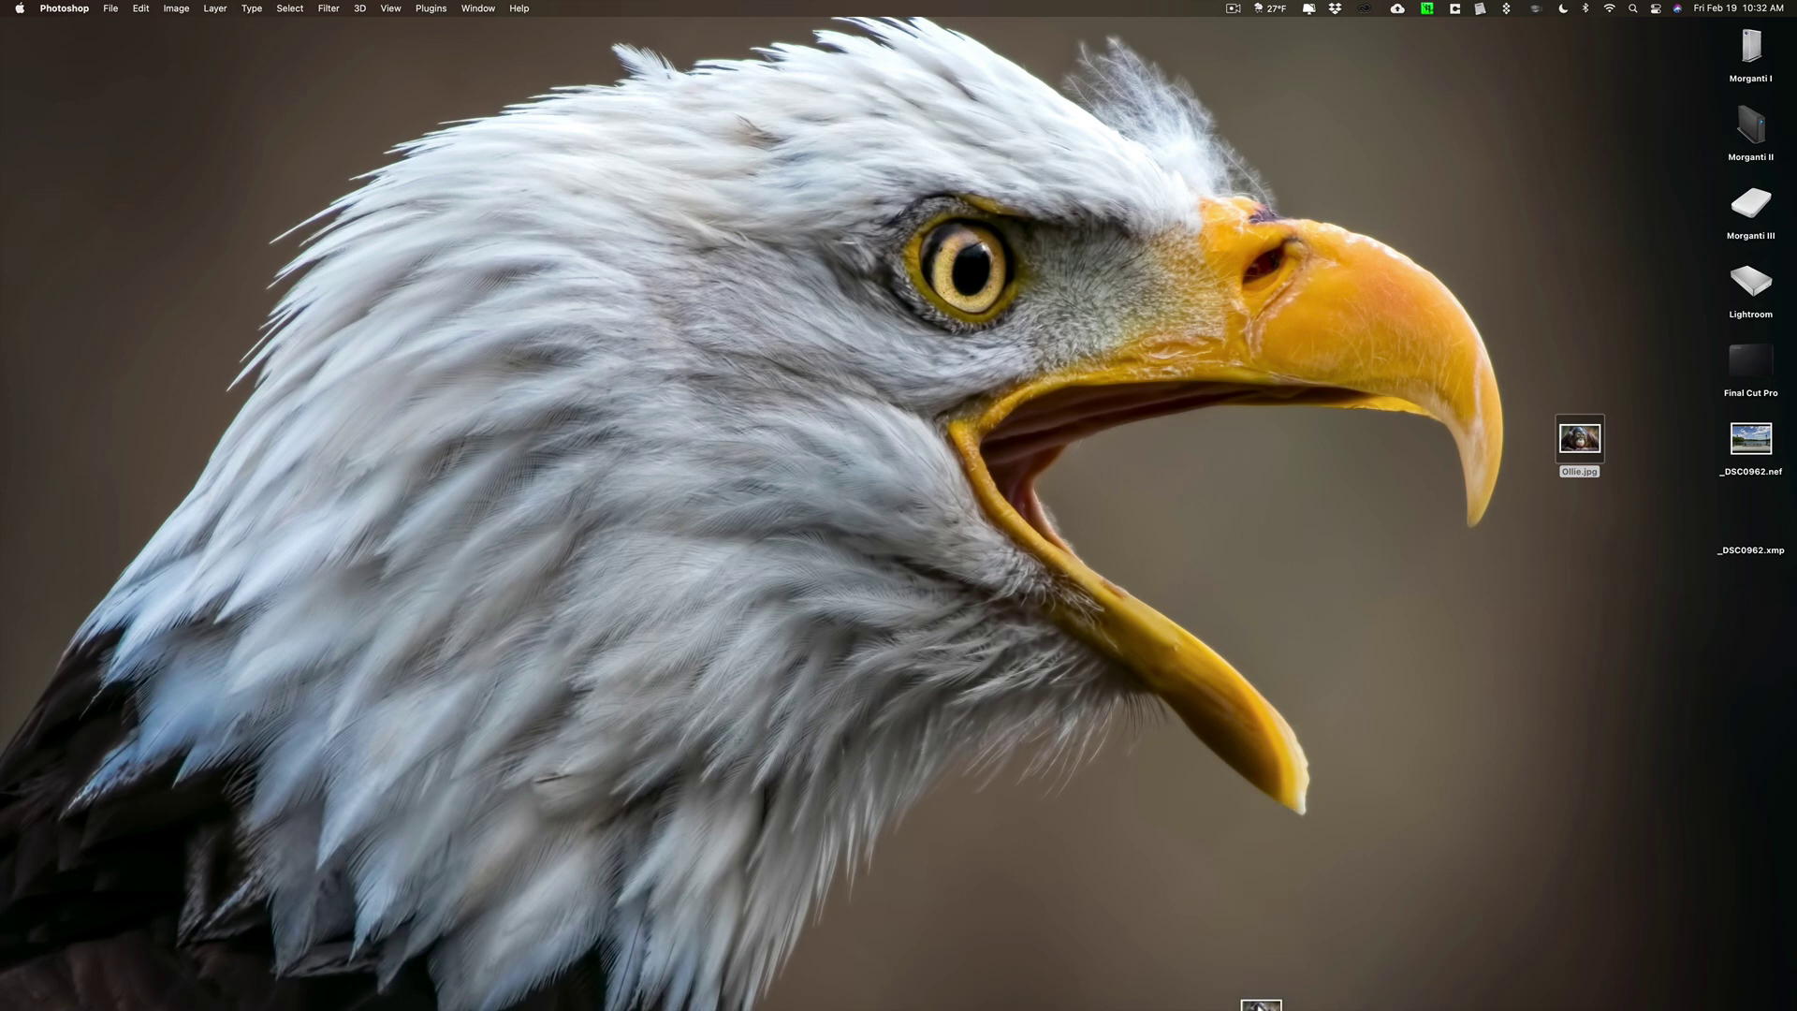
Drop Ollie.jpg on Photoshop so it opens without Camera Raw's -5.00 exposure.
mouse_move(1241, 1001)
left_click_drag(1238, 993, 1200, 976)
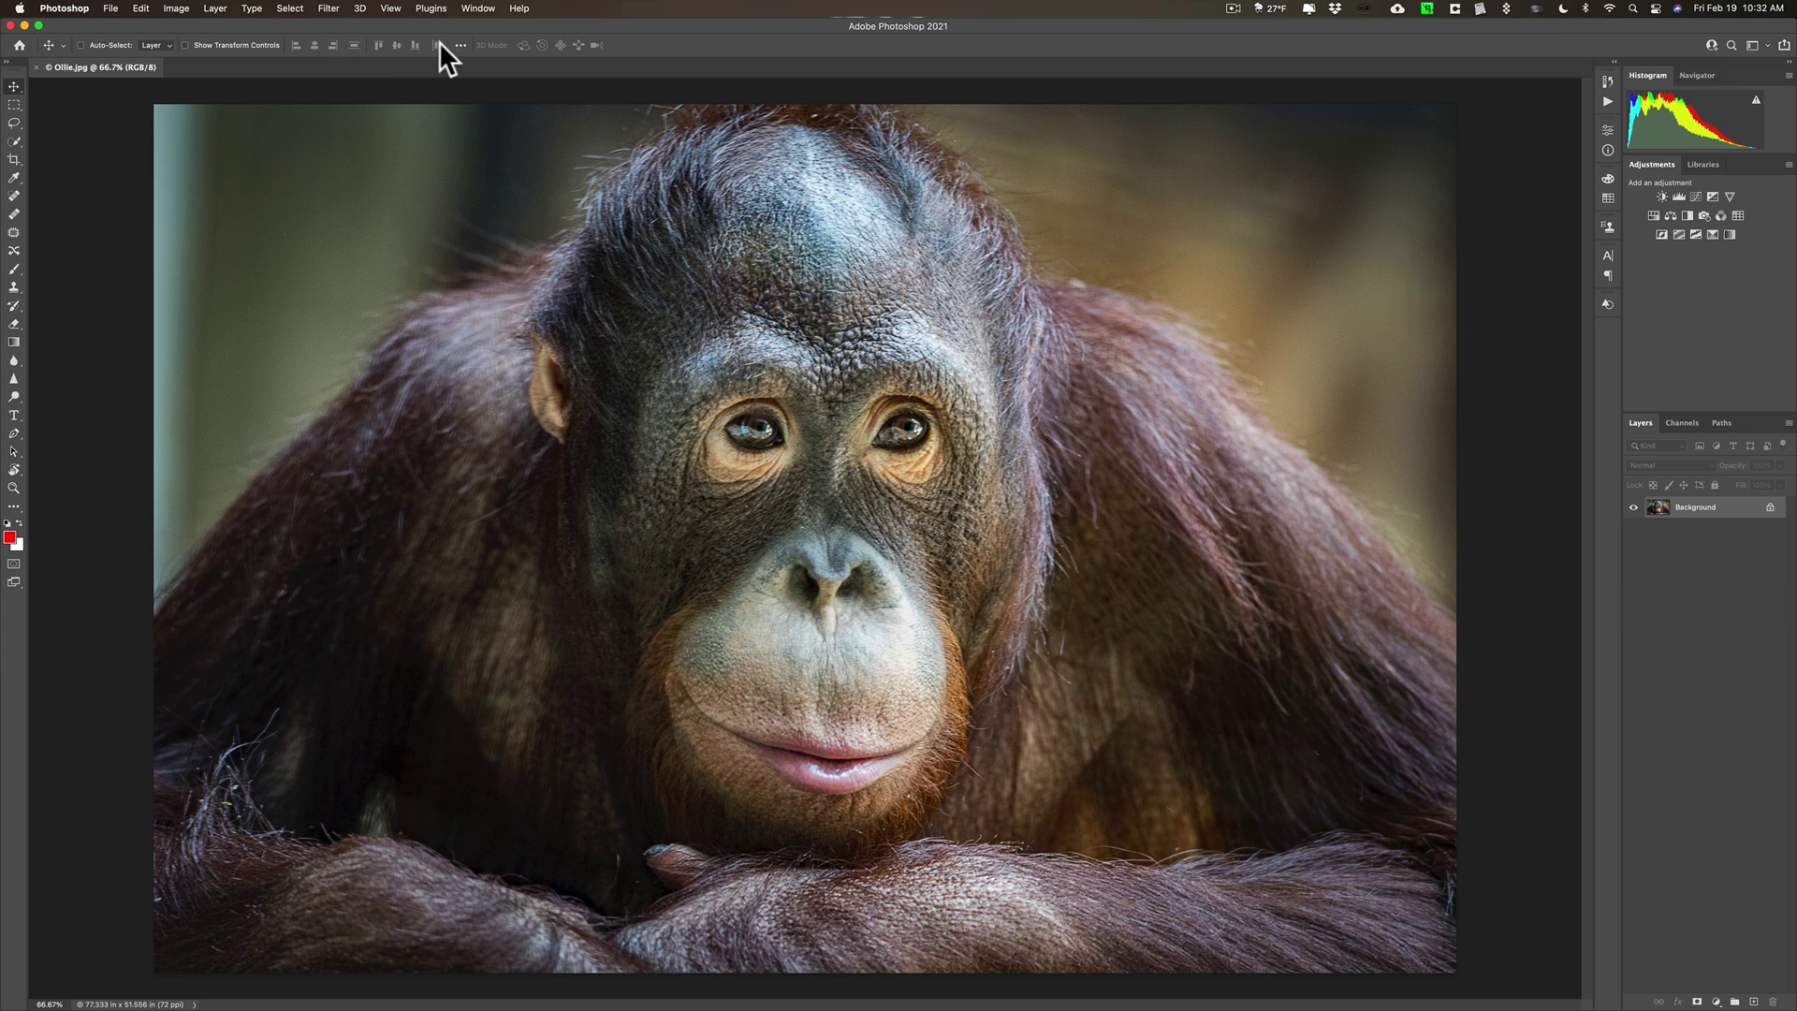
left_click(329, 8)
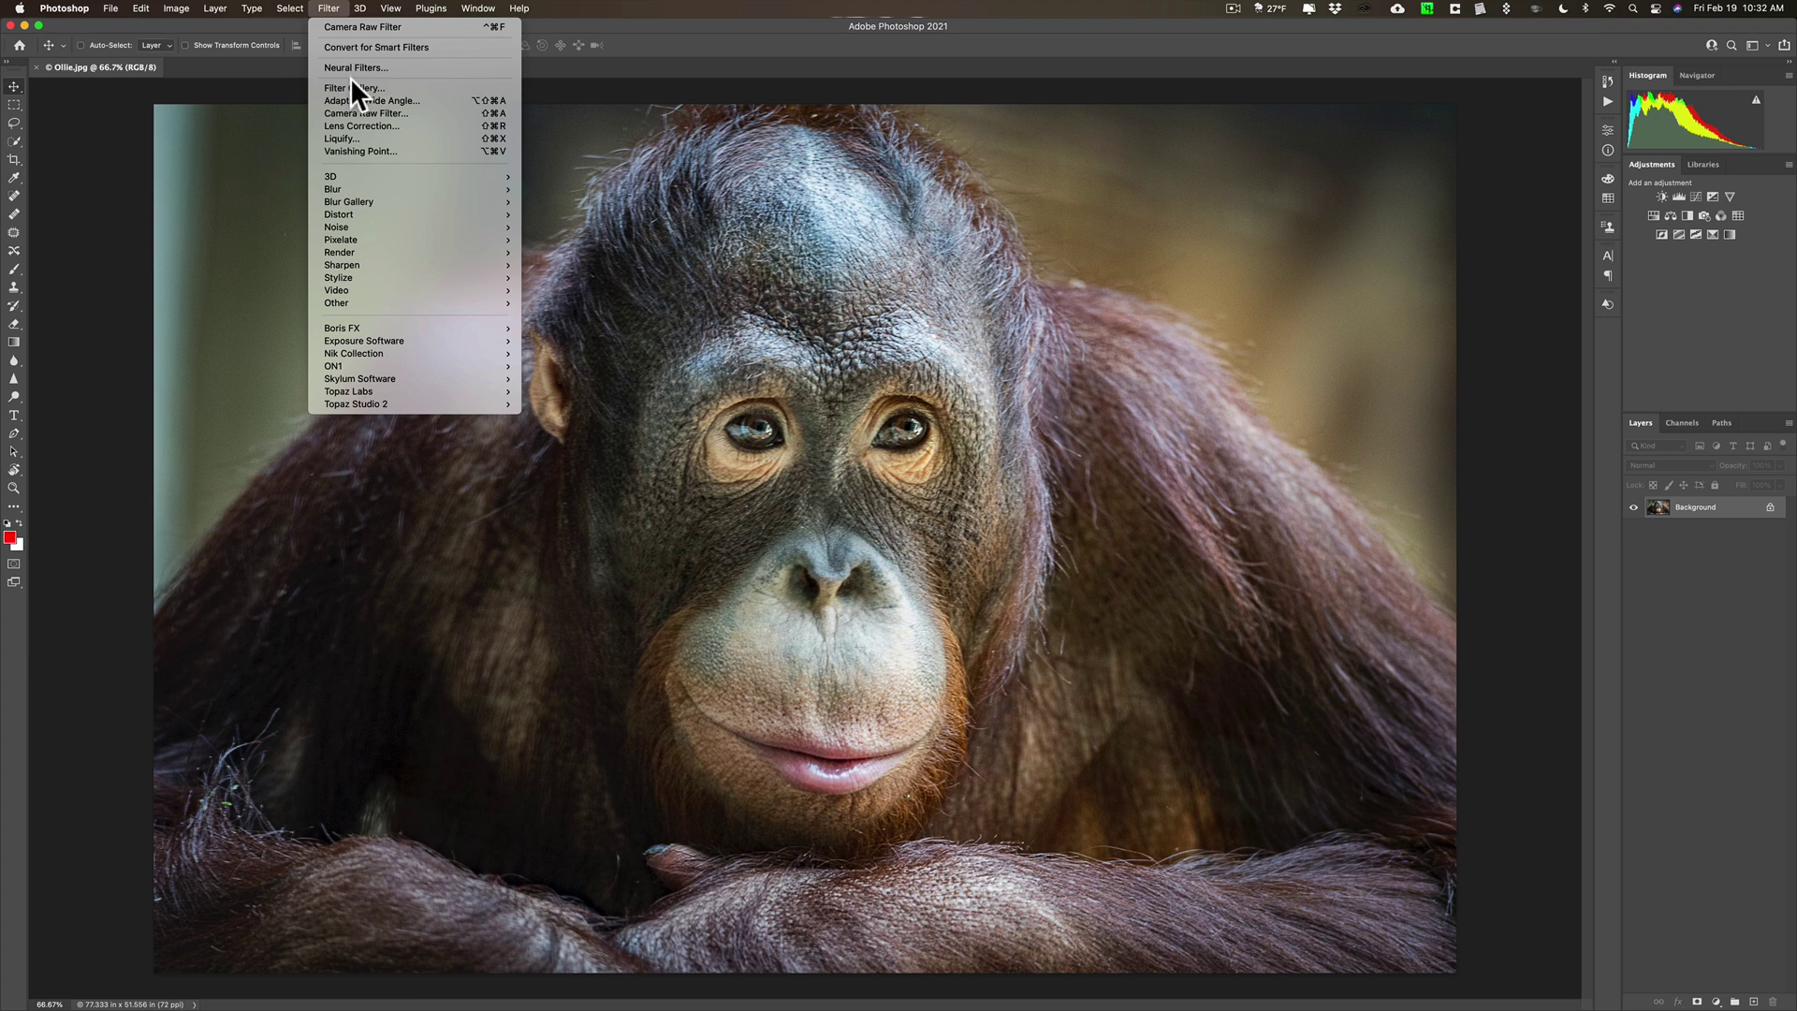
left_click(357, 113)
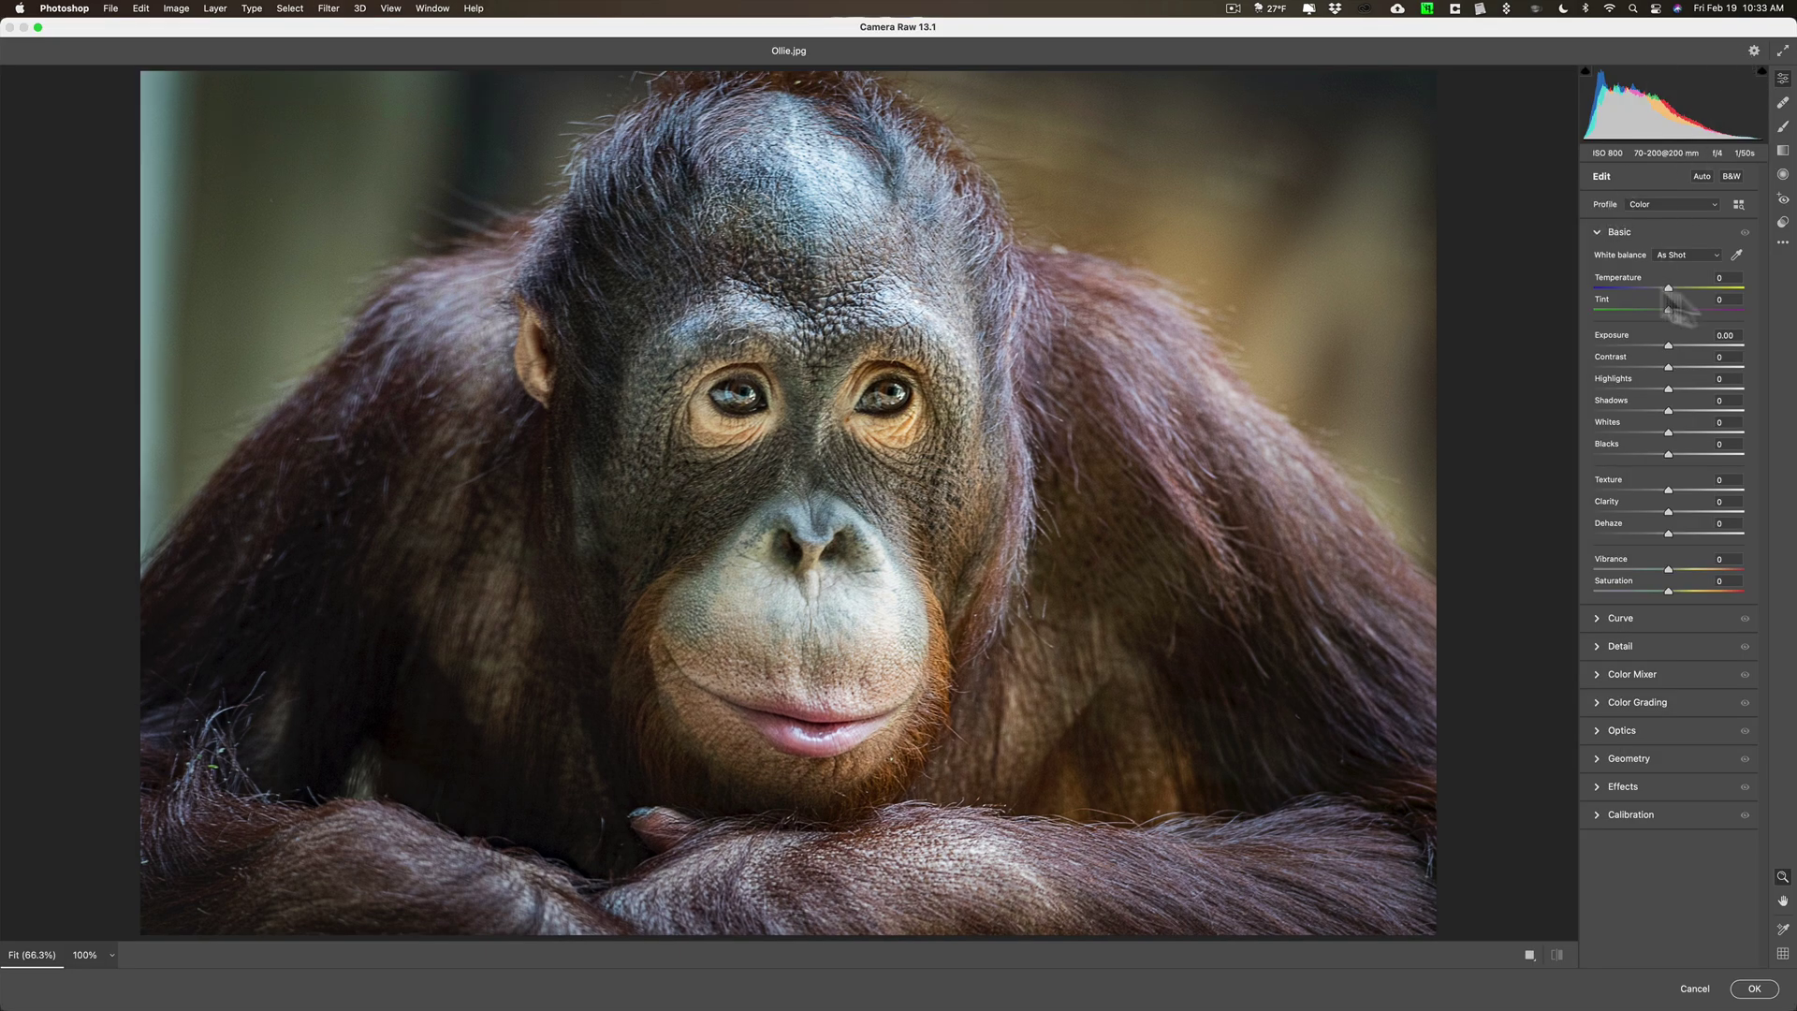
left_click(1754, 53)
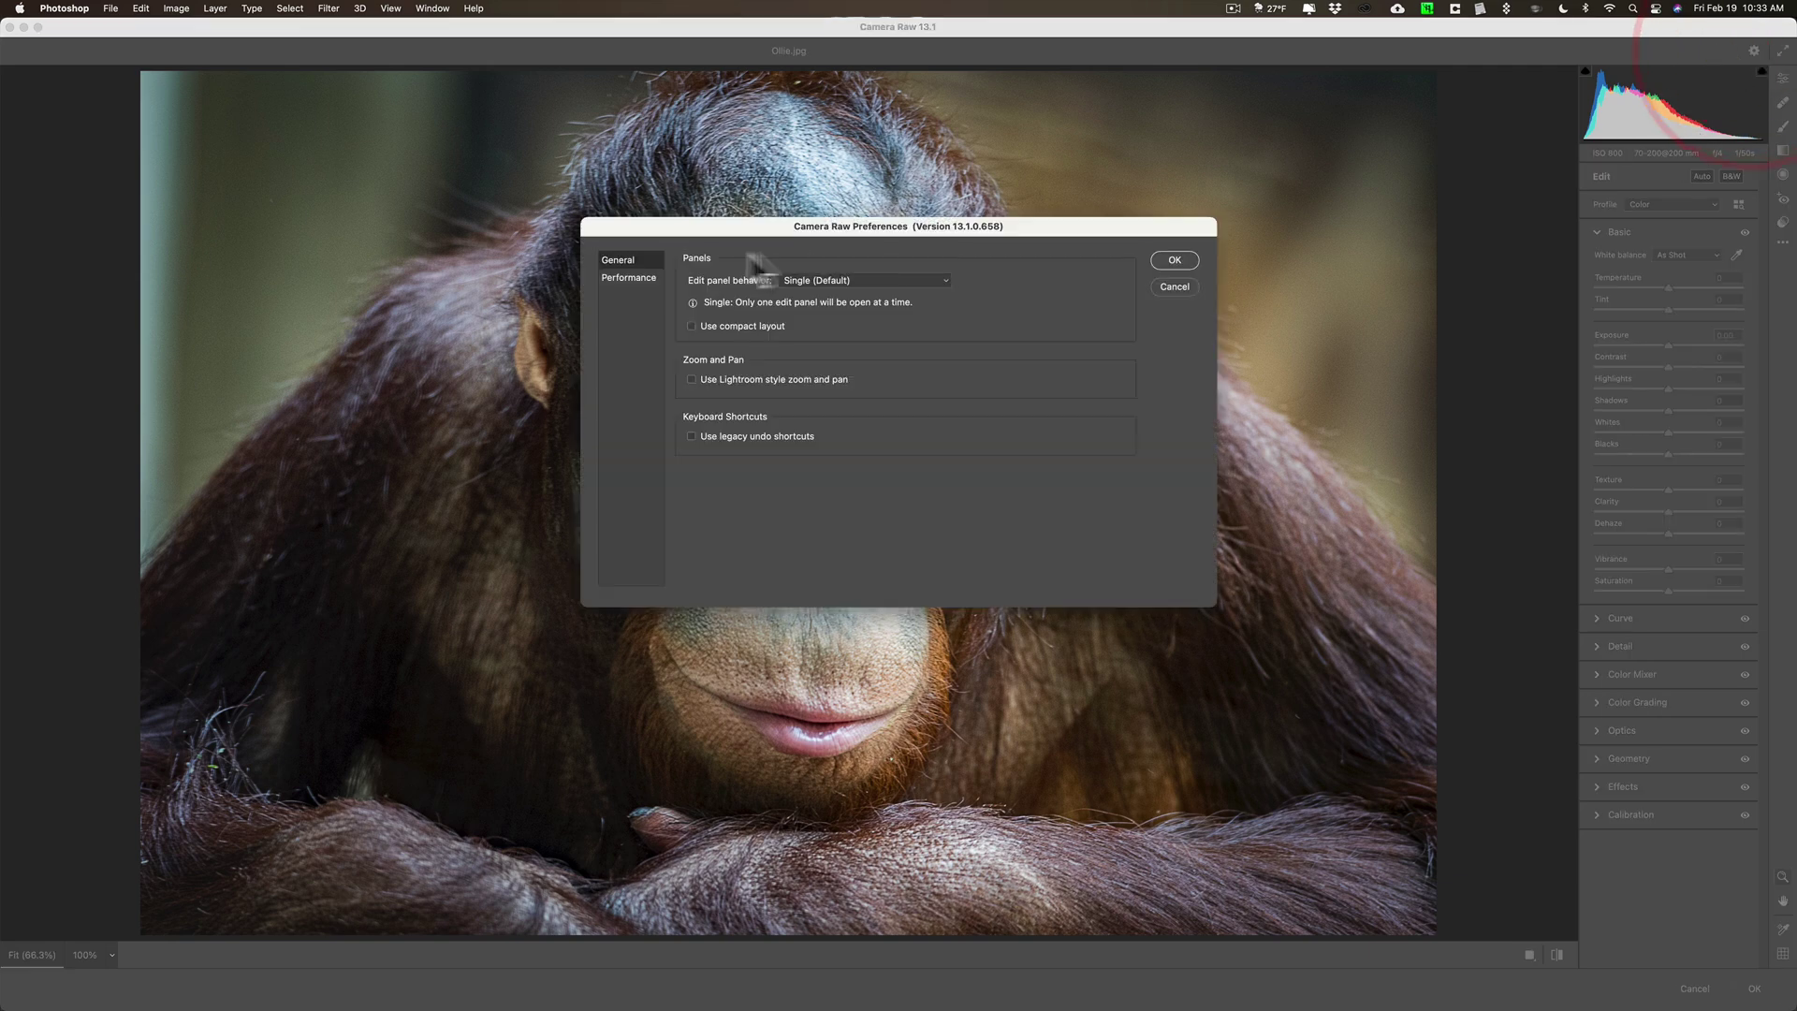
left_click(639, 270)
left_click(367, 103)
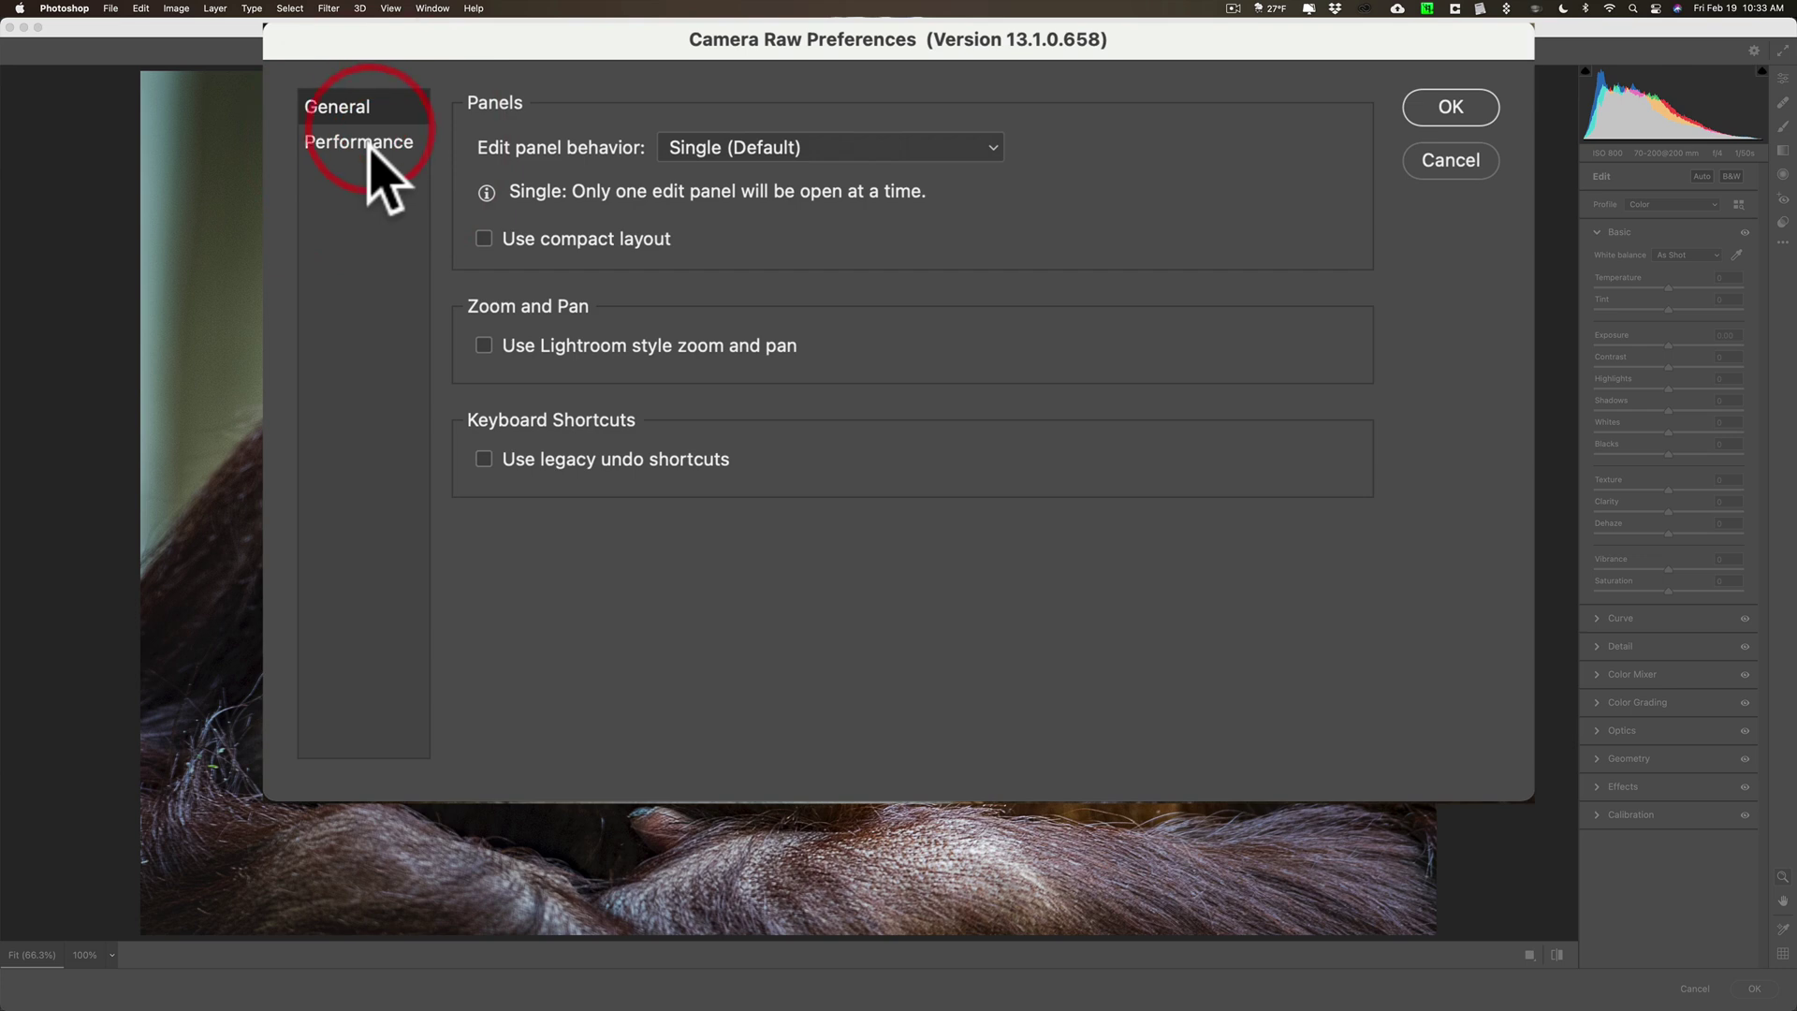
left_click(366, 142)
left_click(363, 110)
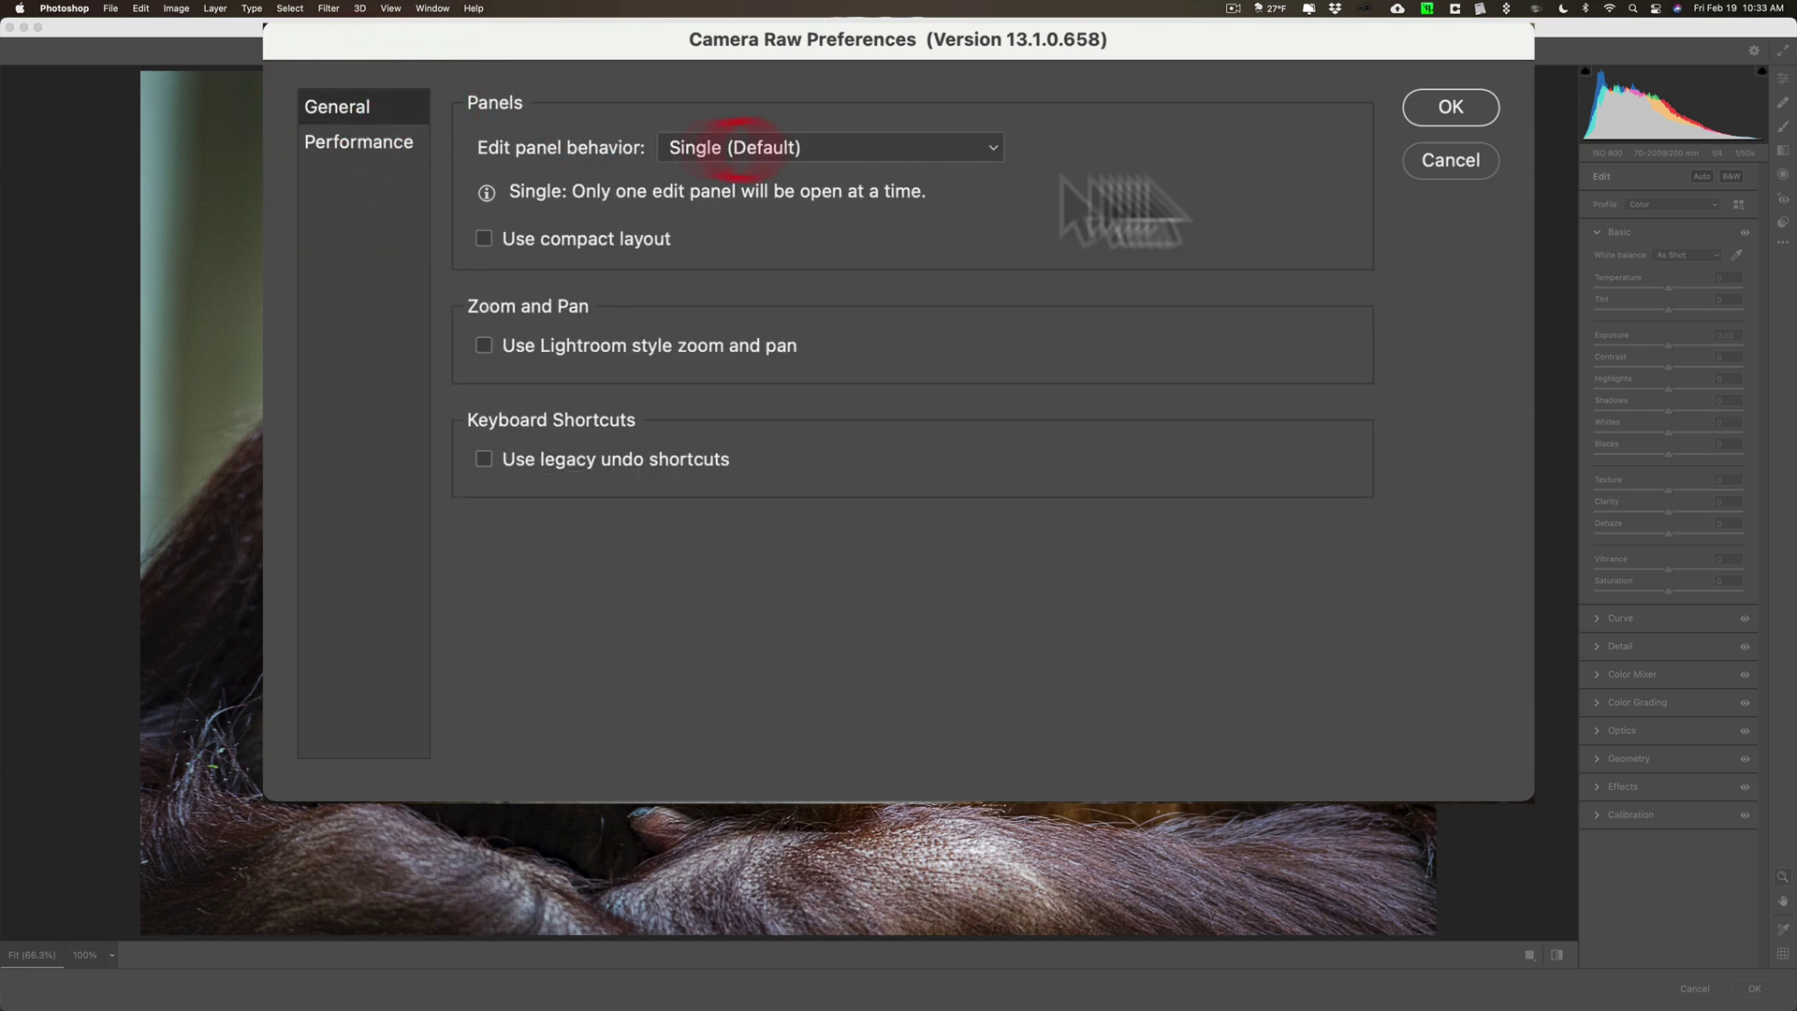
left_click(1451, 107)
left_click(1754, 988)
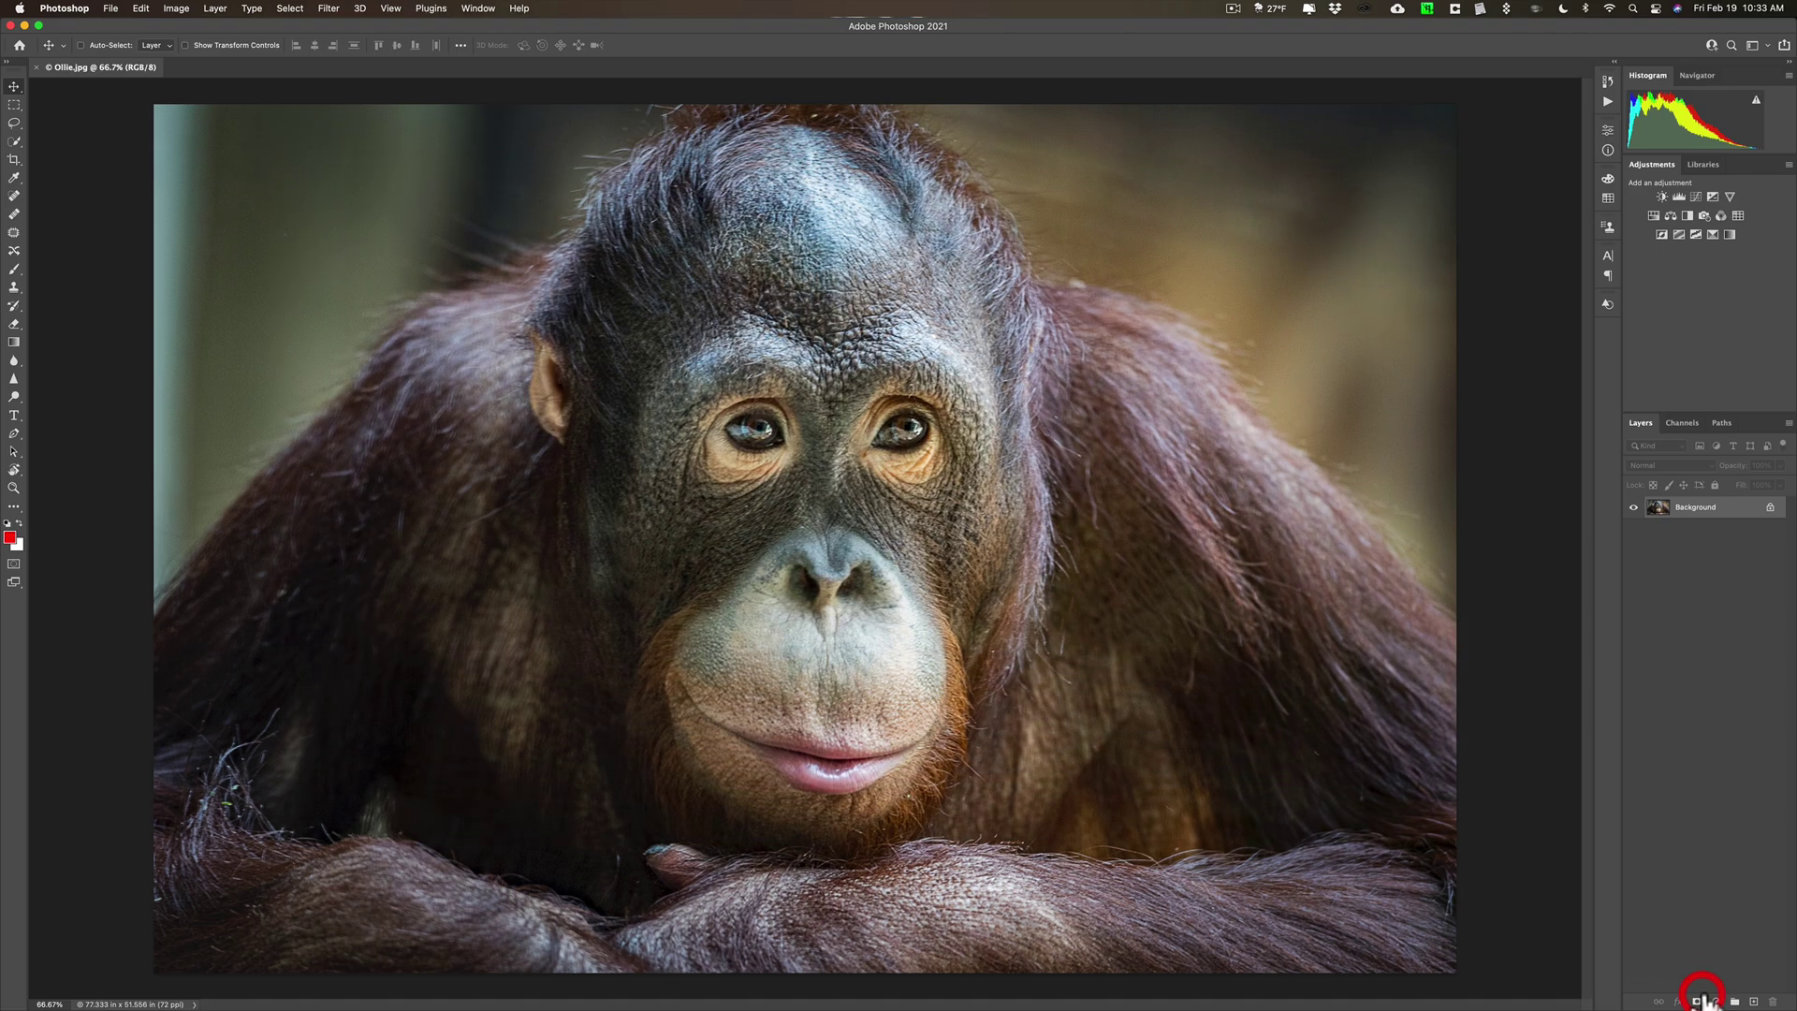
Open _DSC0962.nef in Camera Raw and bring up the File Handling preferences.
left_click(18, 45)
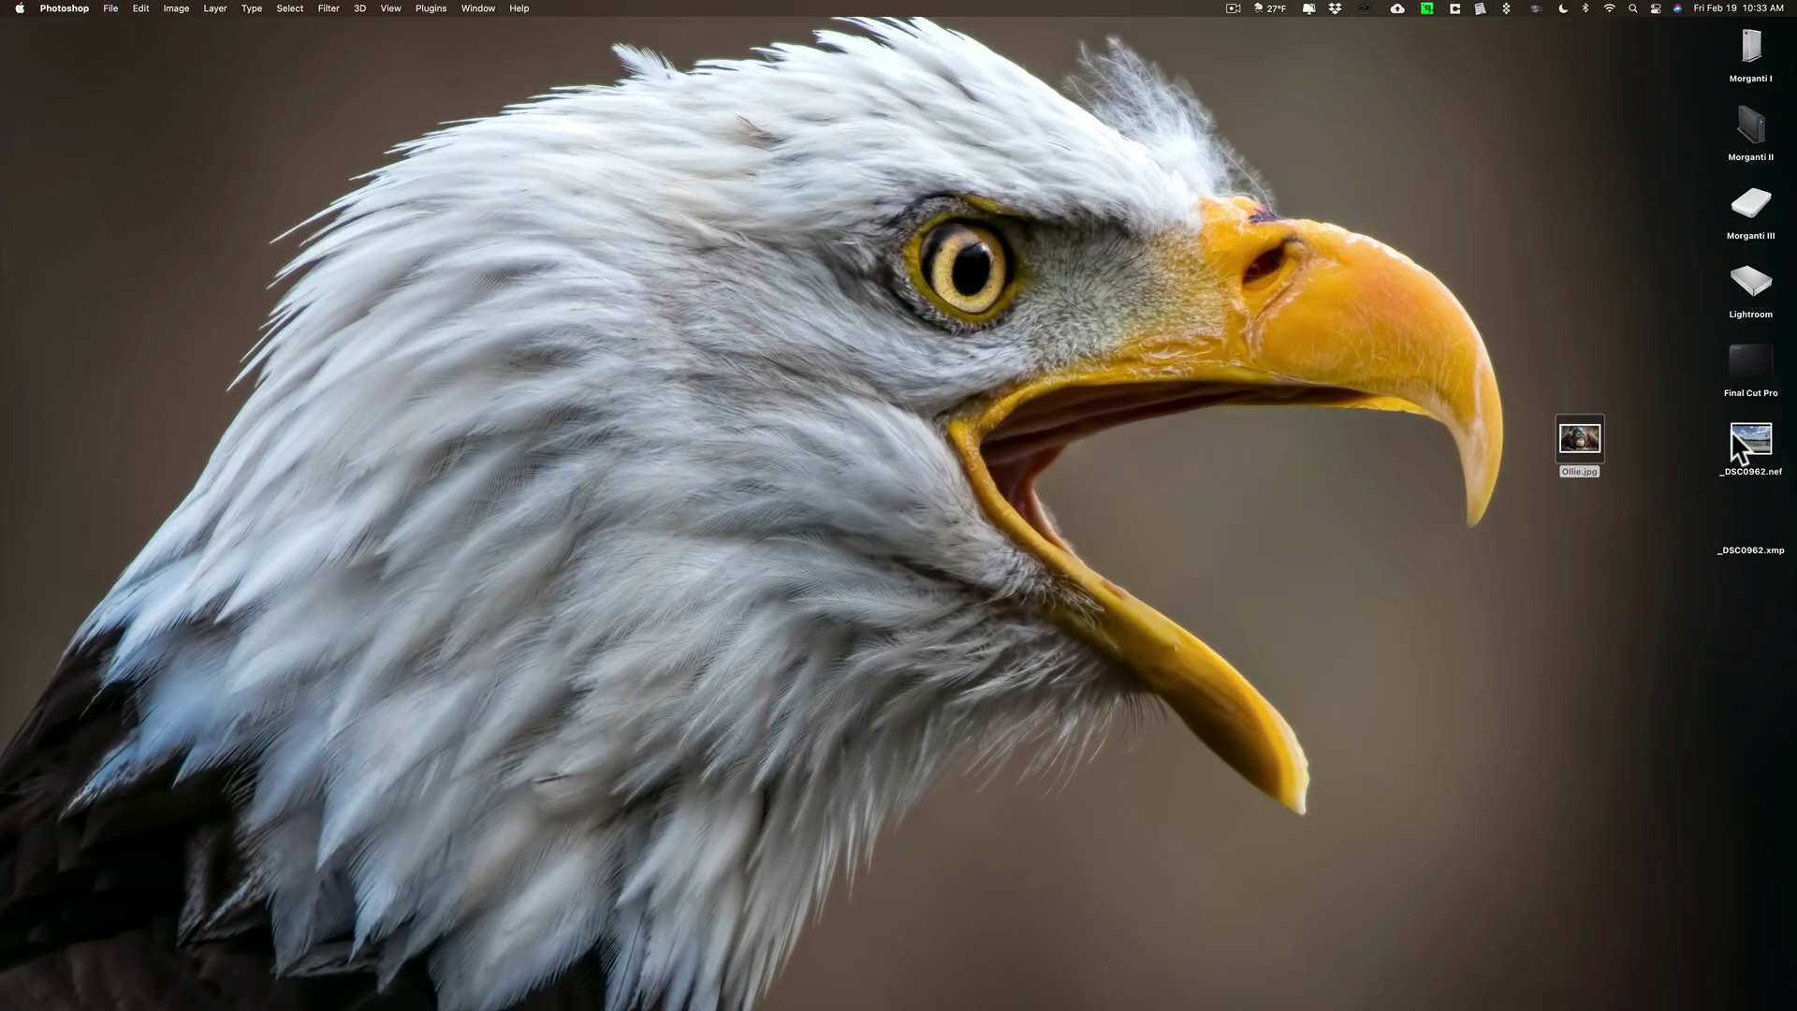
left_click_drag(1738, 447, 1206, 984)
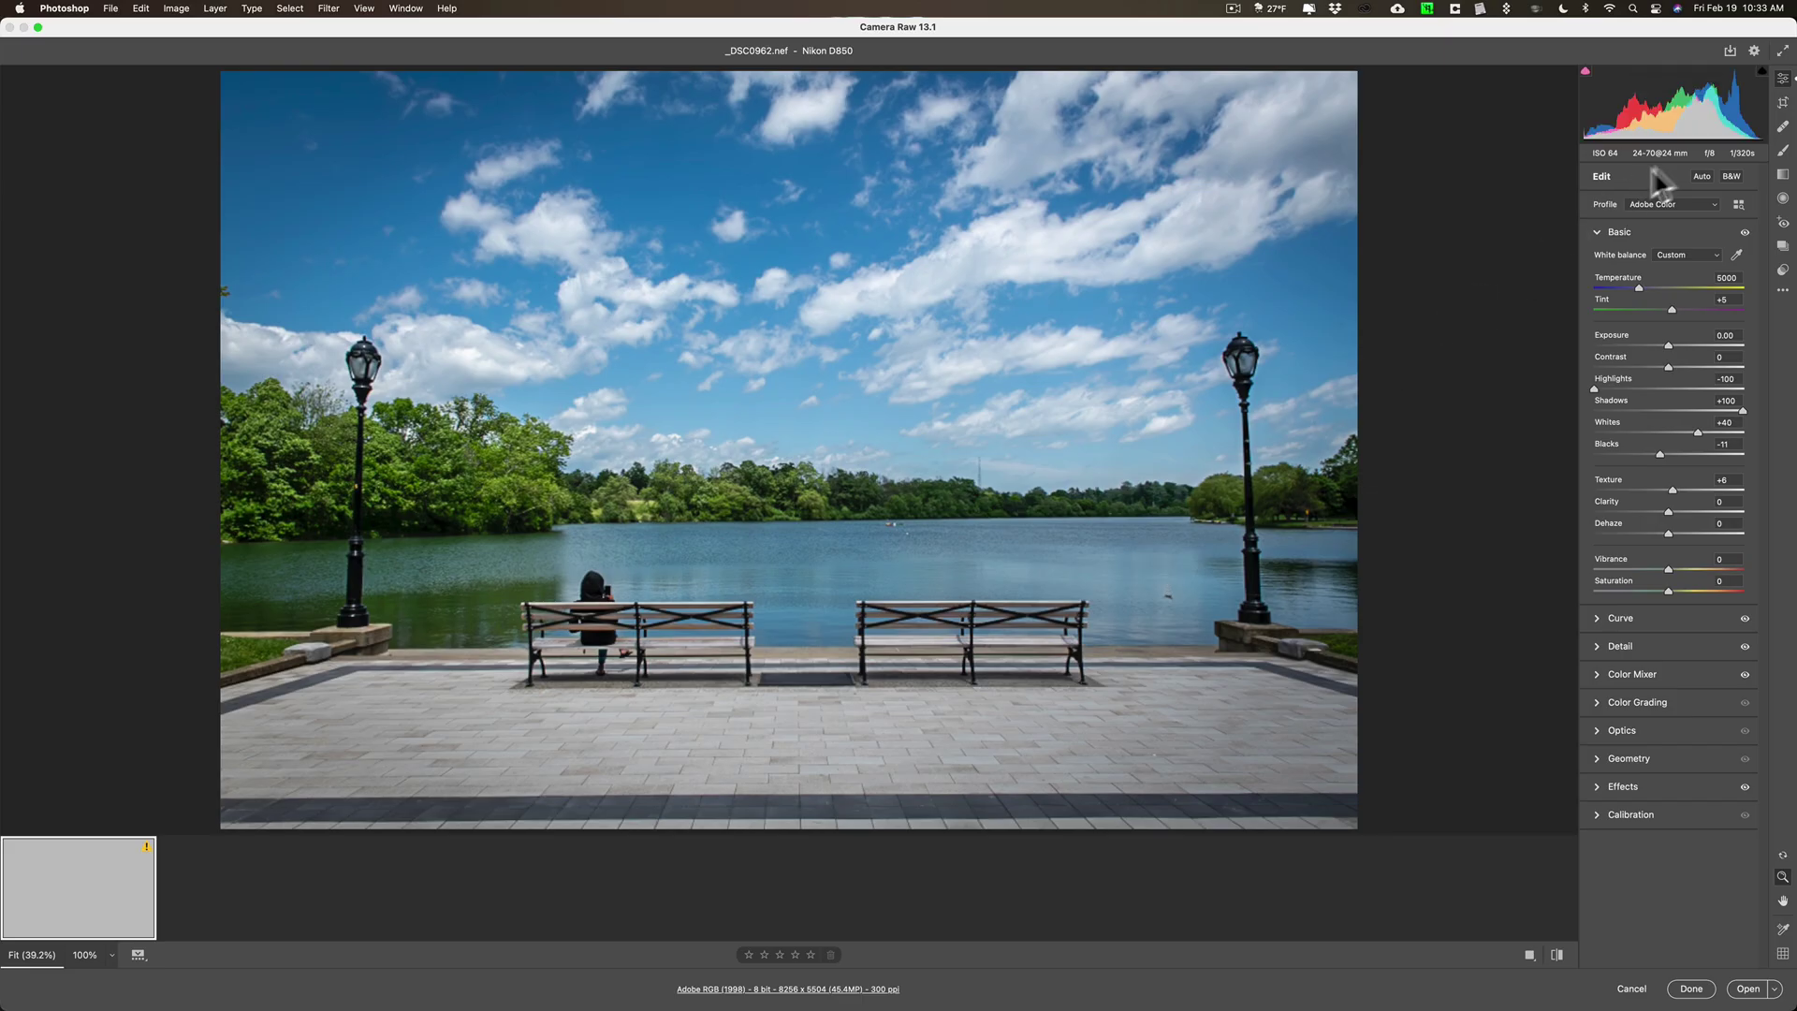
left_click(1754, 51)
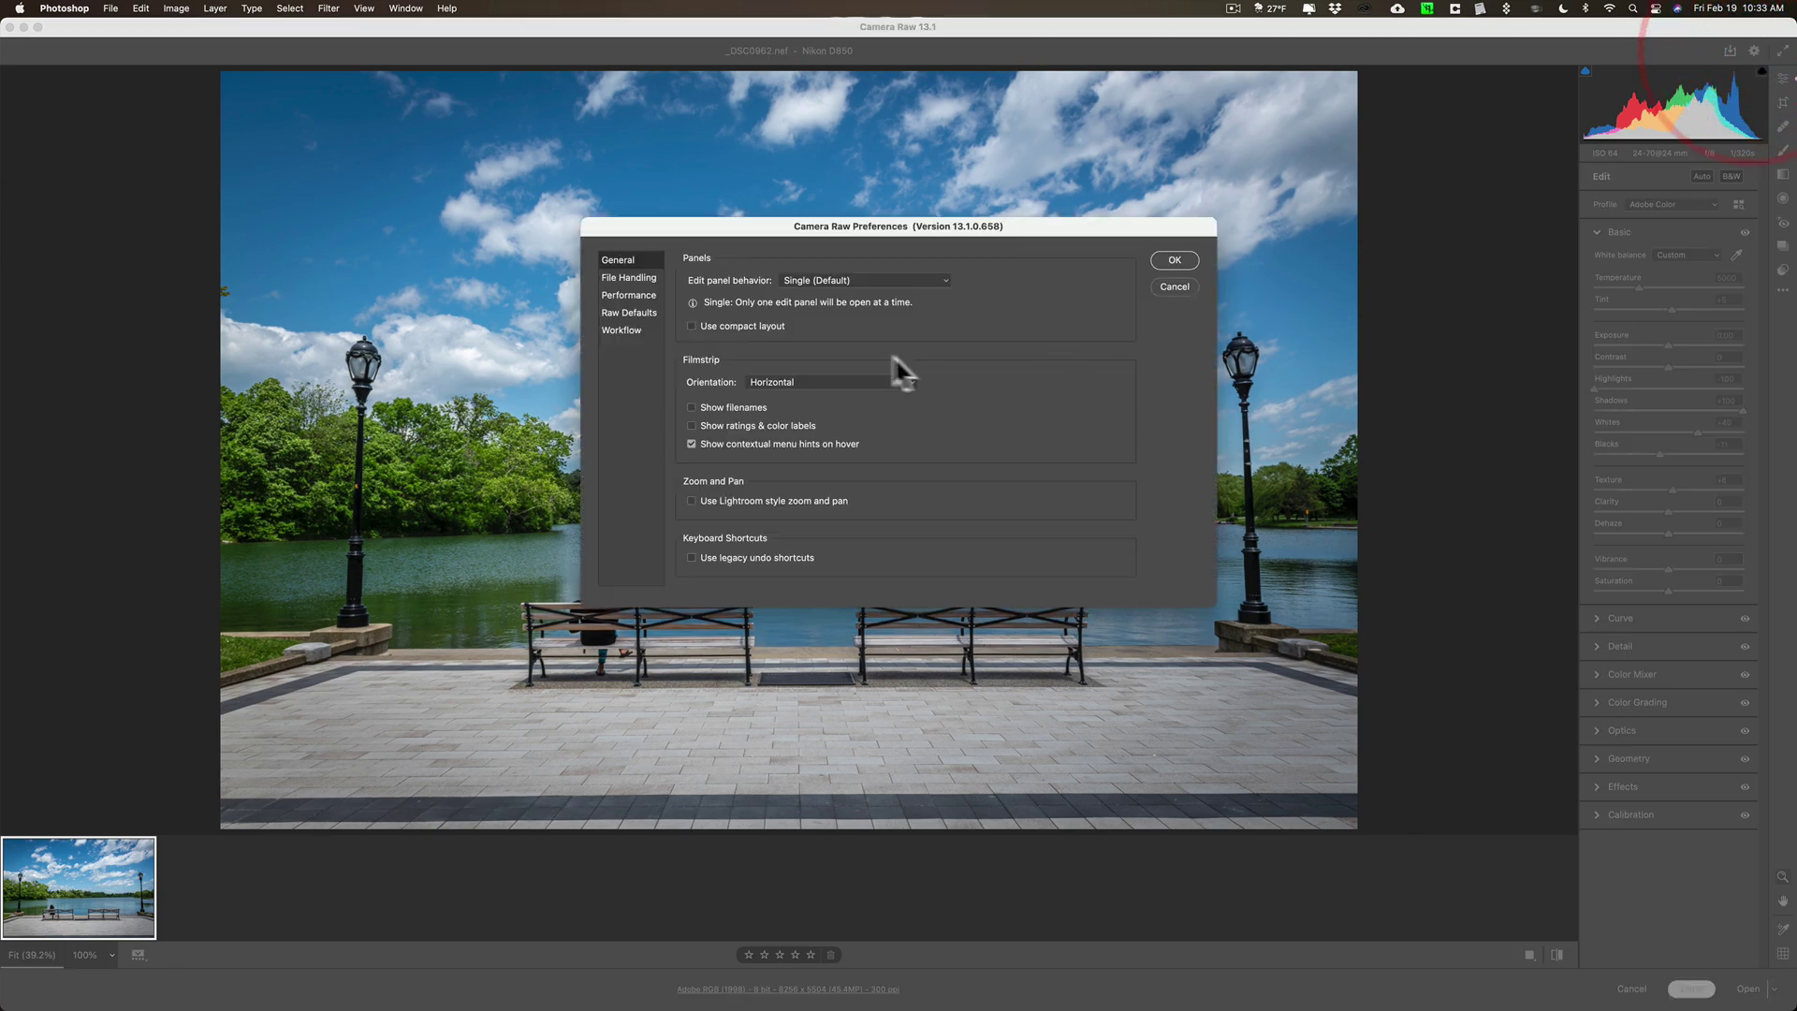
left_click(318, 142)
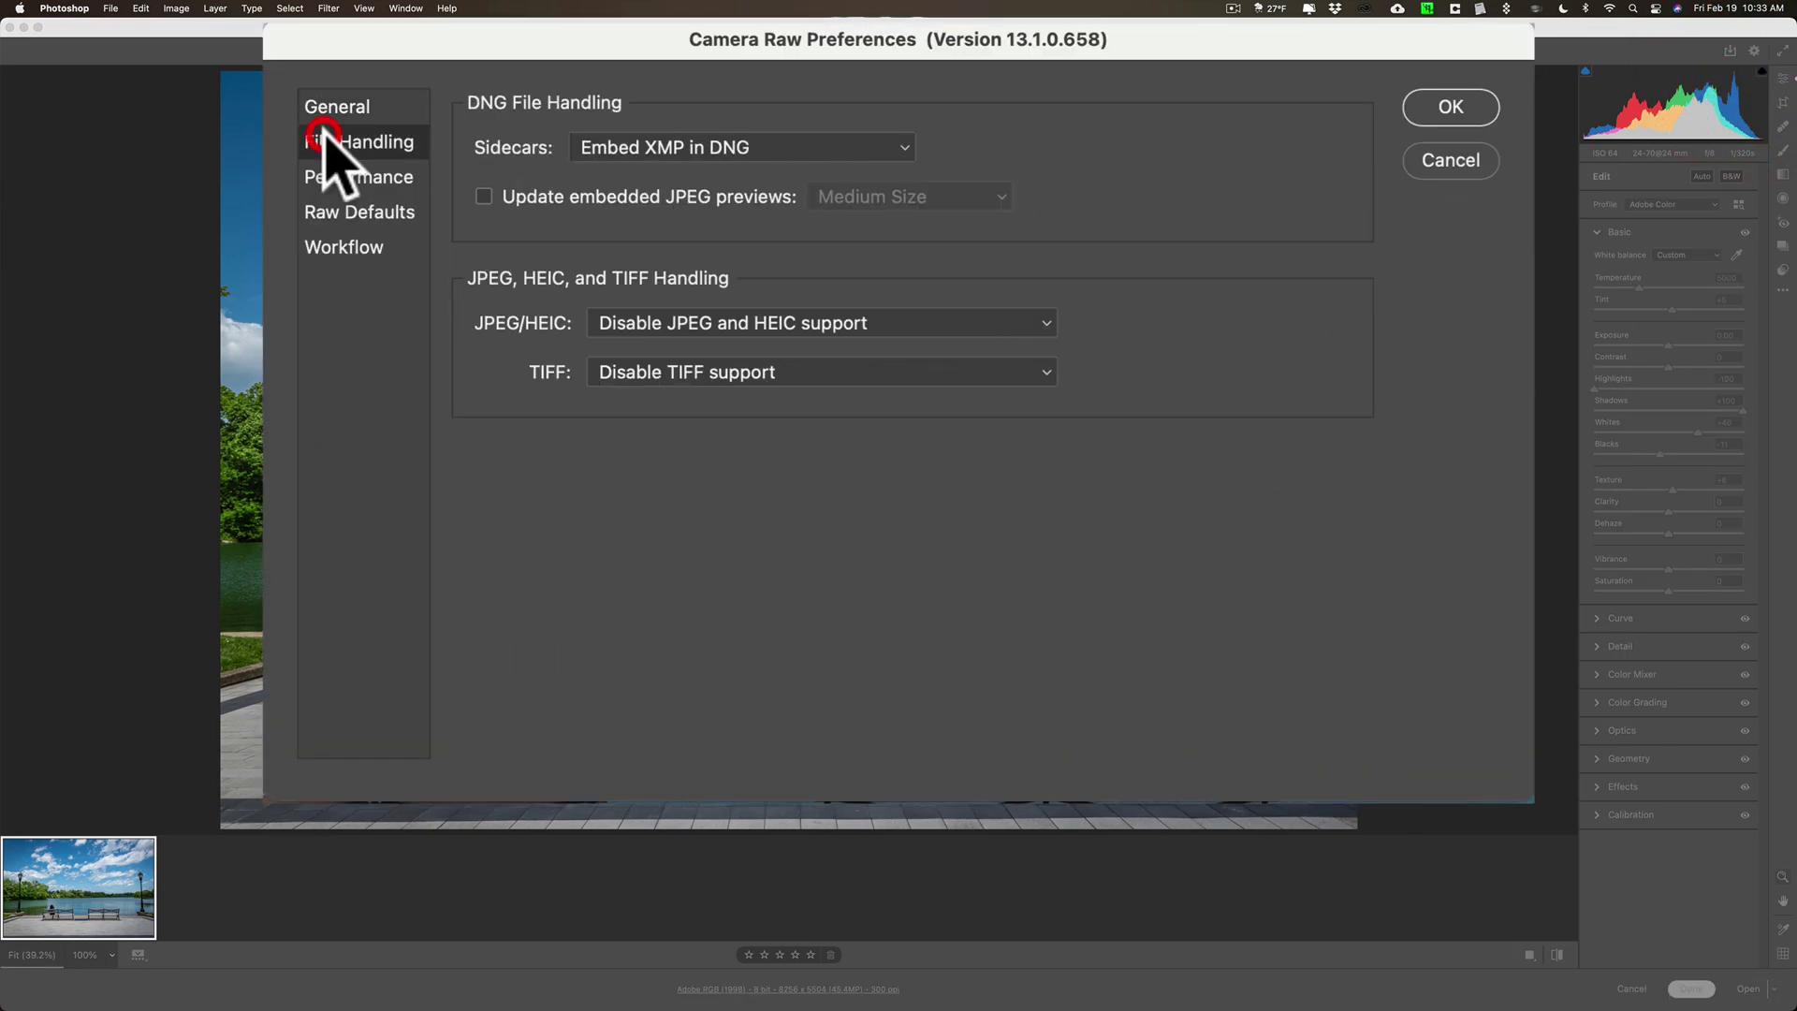
Set JPEG/HEIC and TIFF handling both to 'Automatically open all supported' files.
left_click(857, 321)
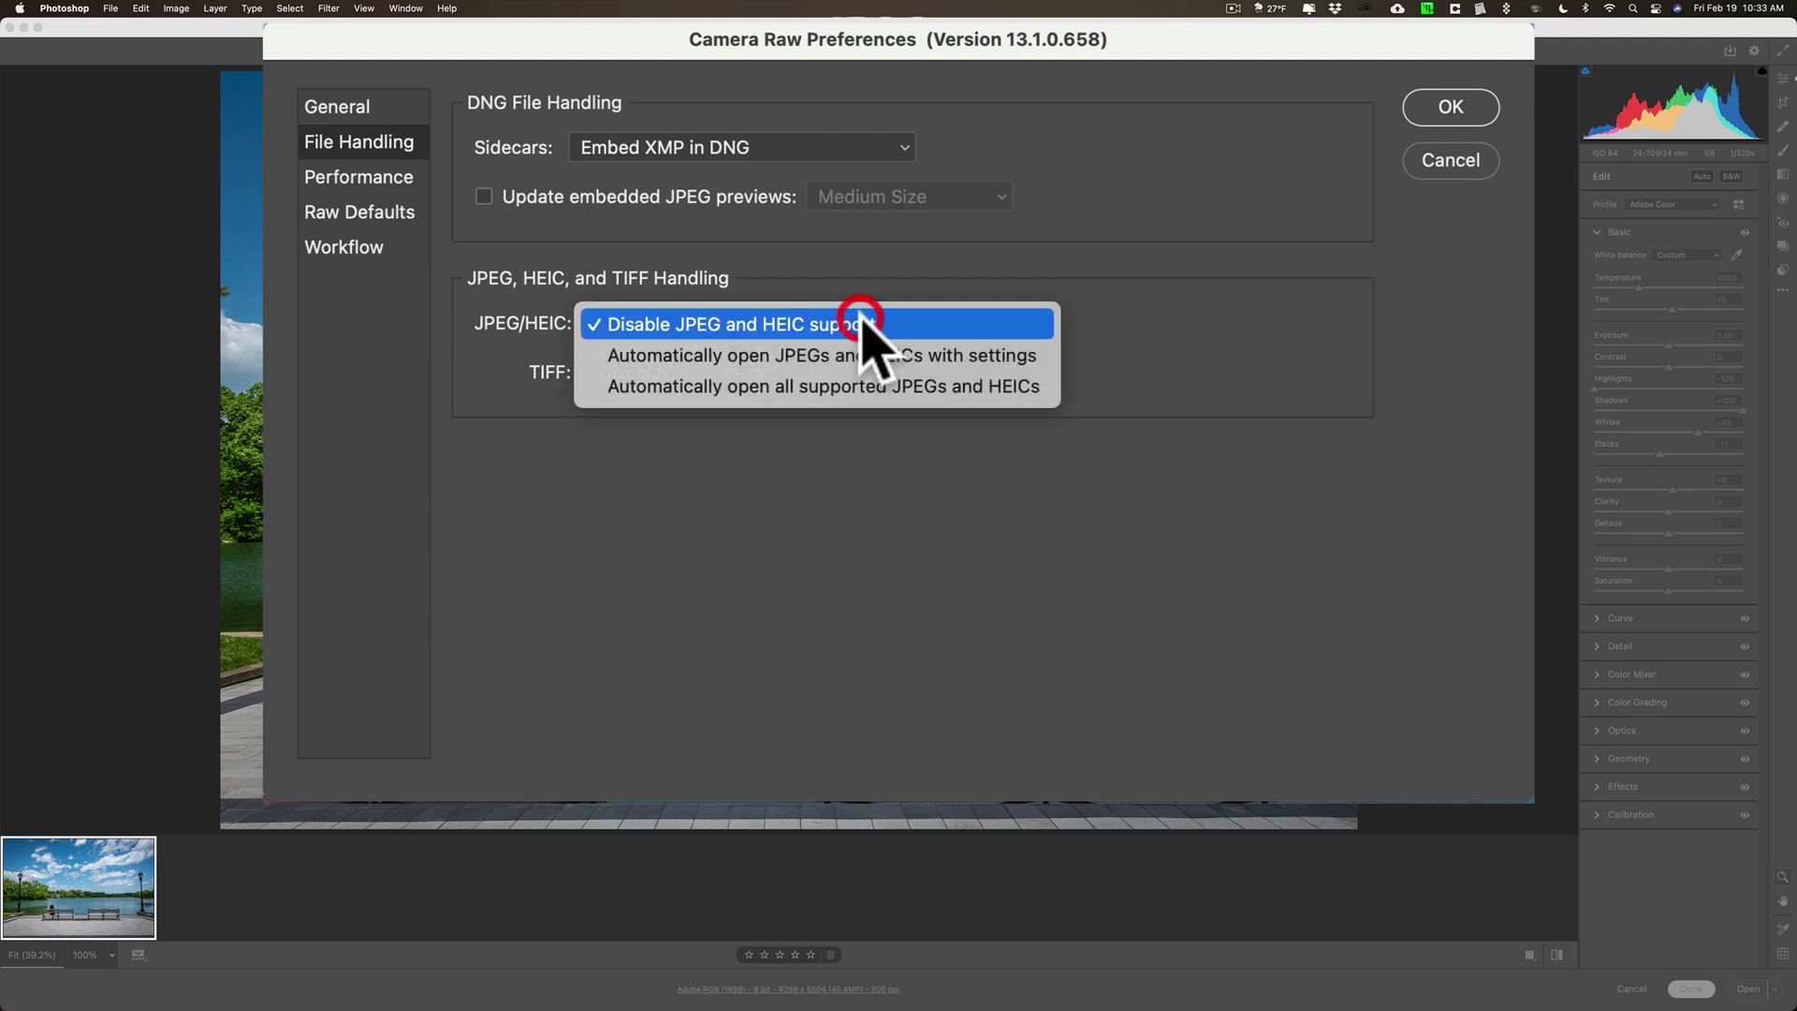
left_click(851, 387)
left_click(904, 373)
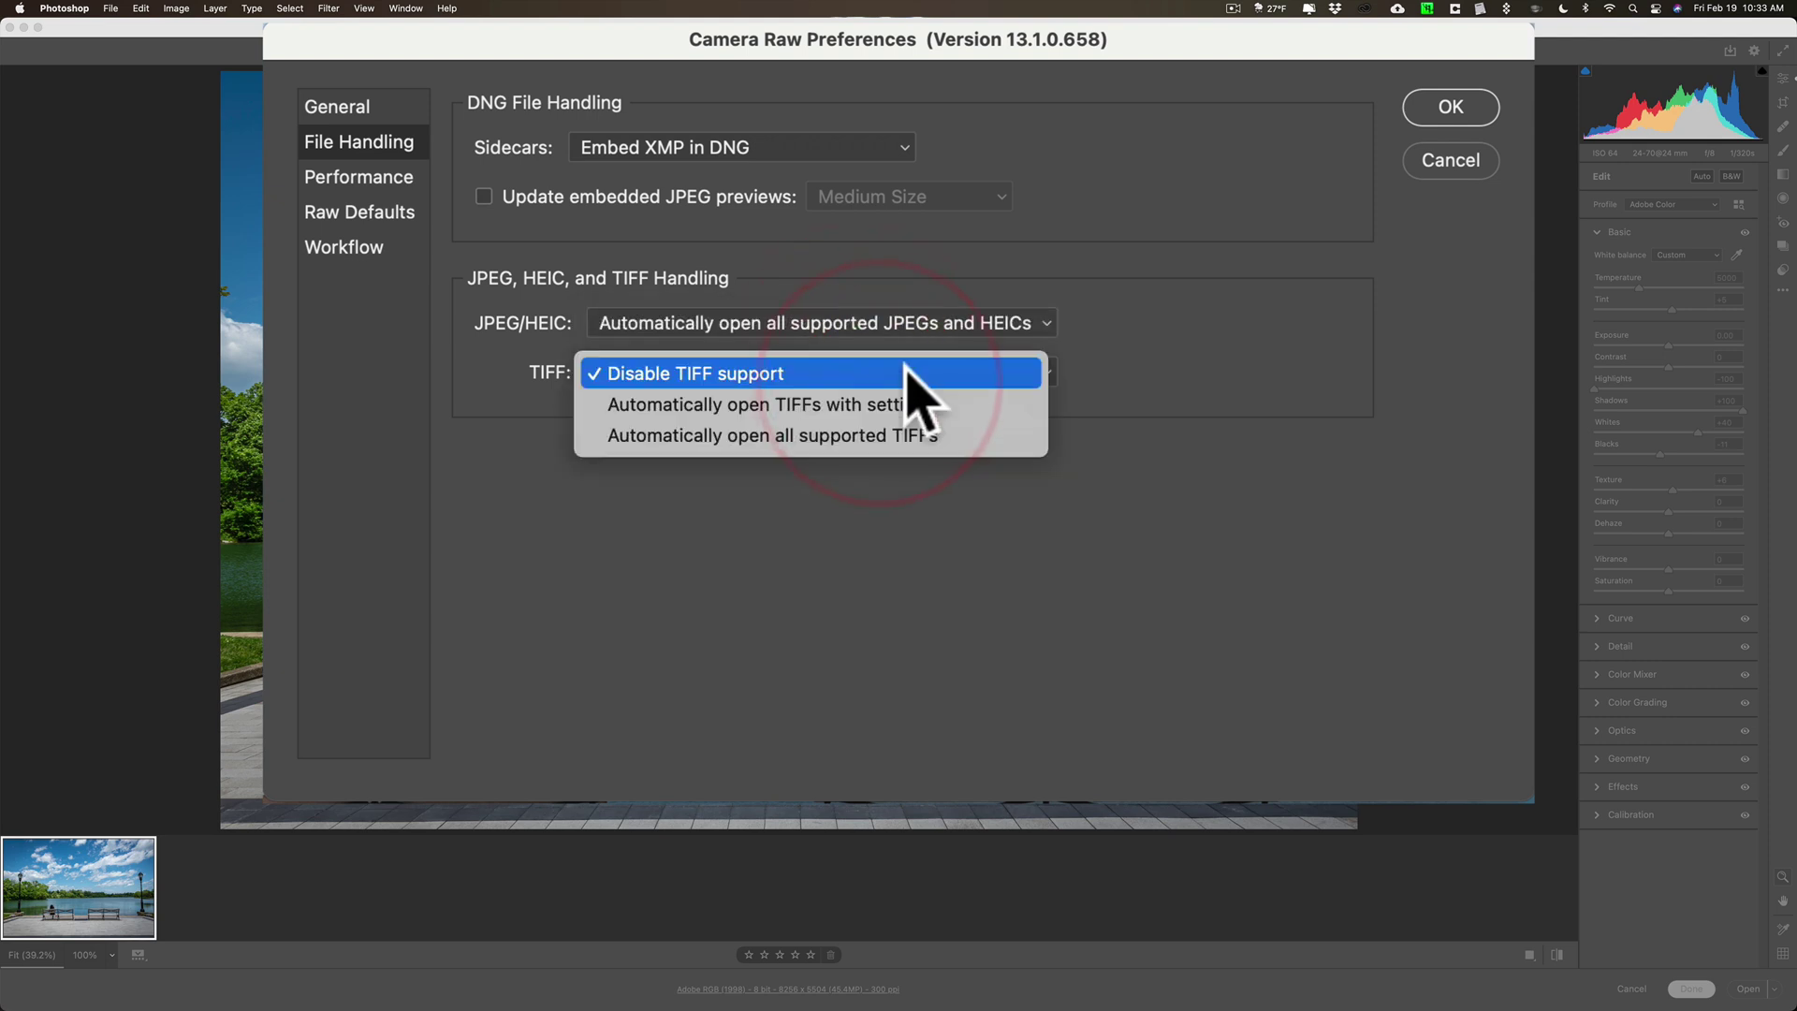
left_click(936, 436)
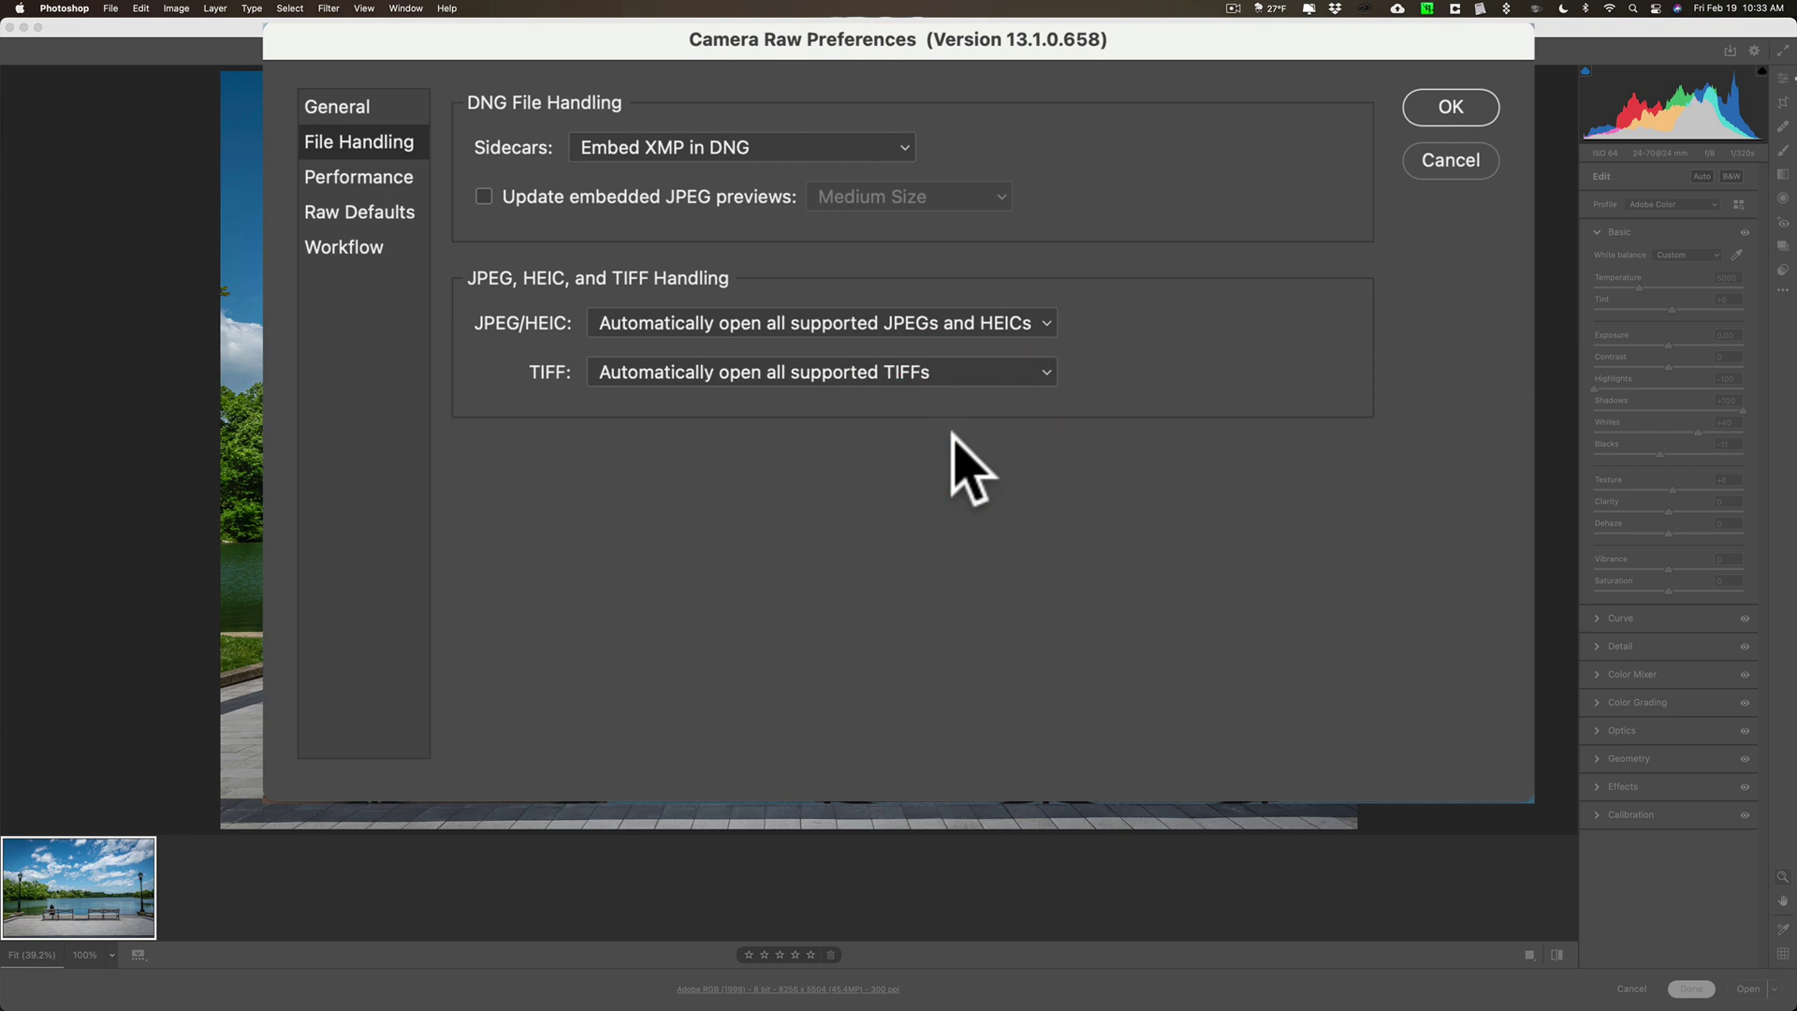
Confirm the Camera Raw preferences and reset Ollie.jpg's Exposure from -5.00 to 0.00.
left_click(1449, 109)
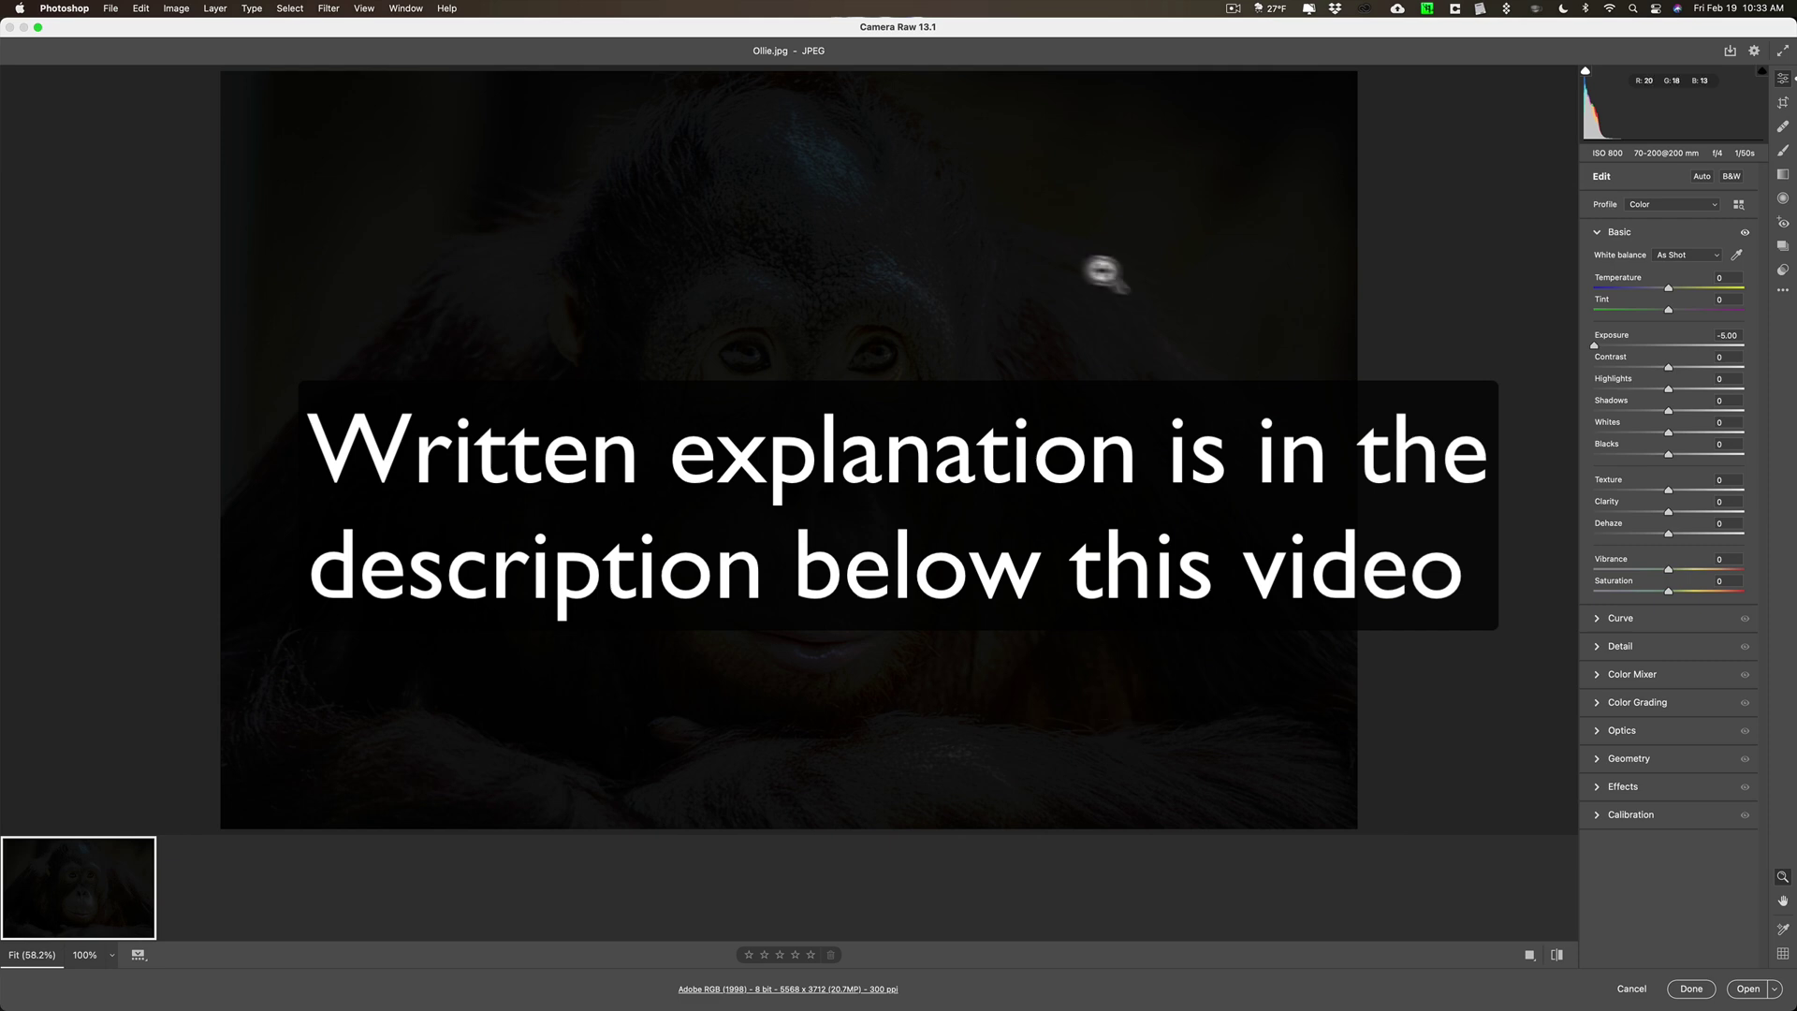
double_click(1593, 343)
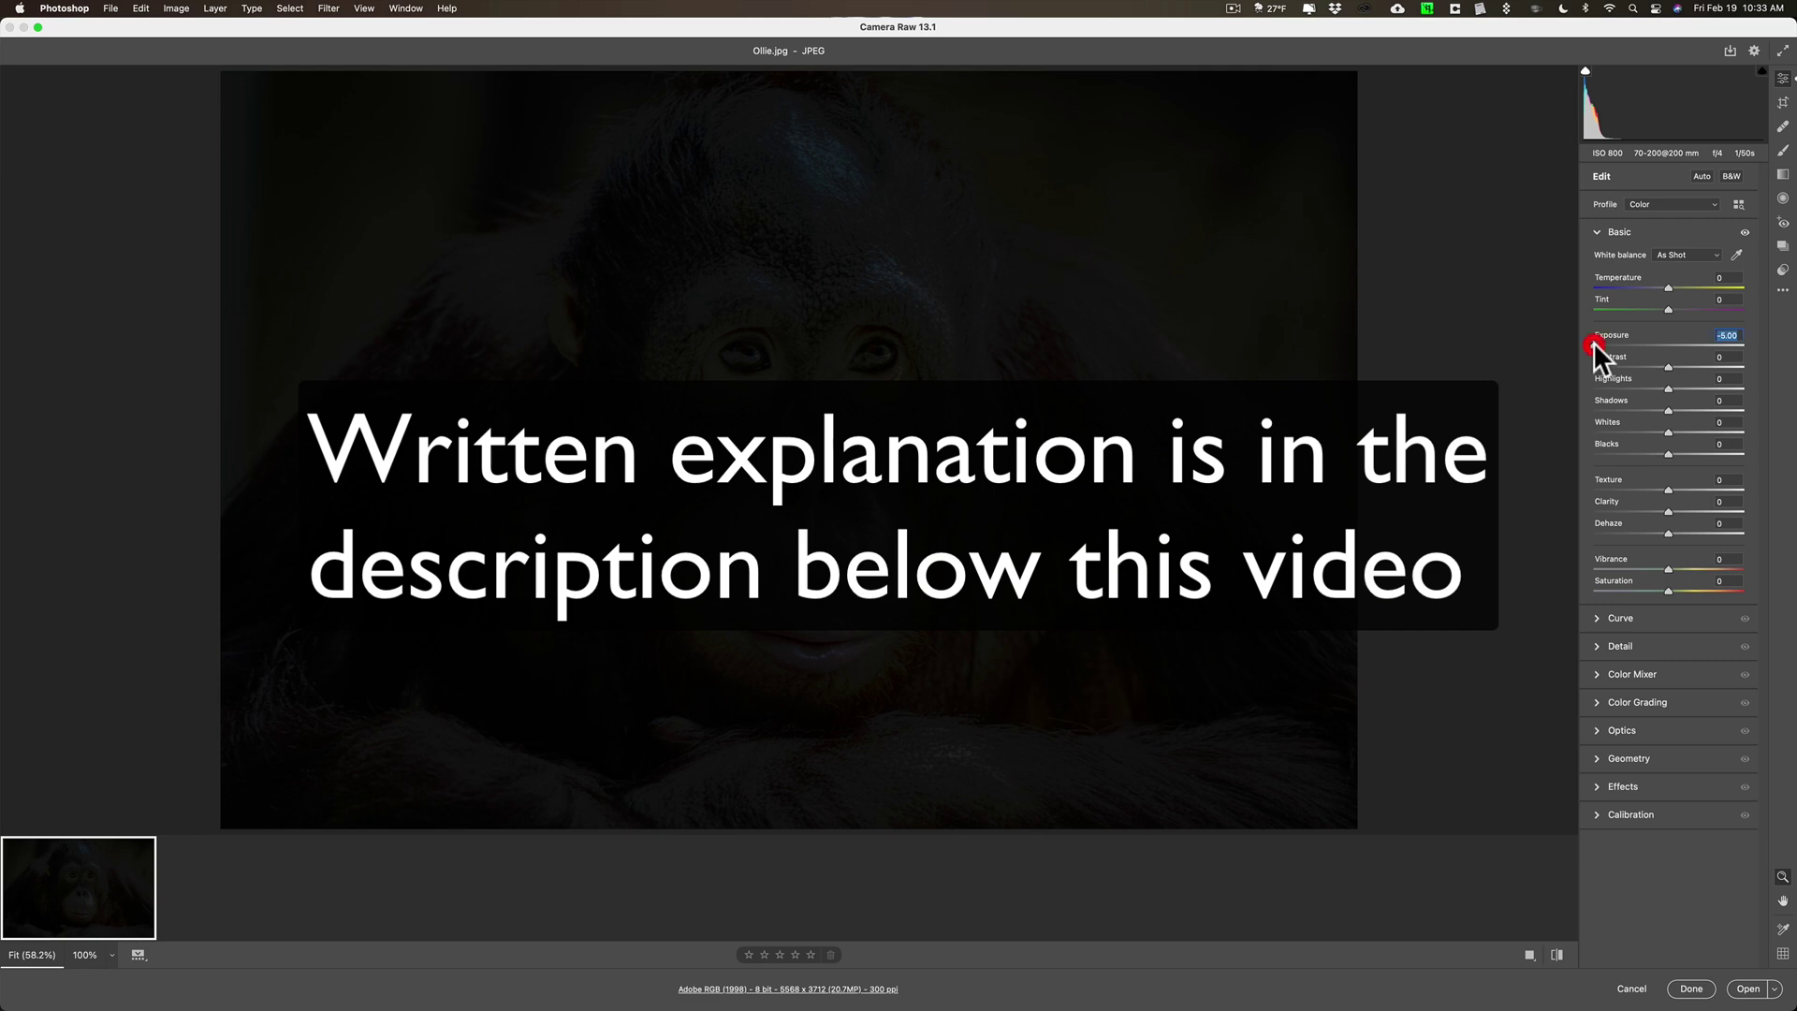